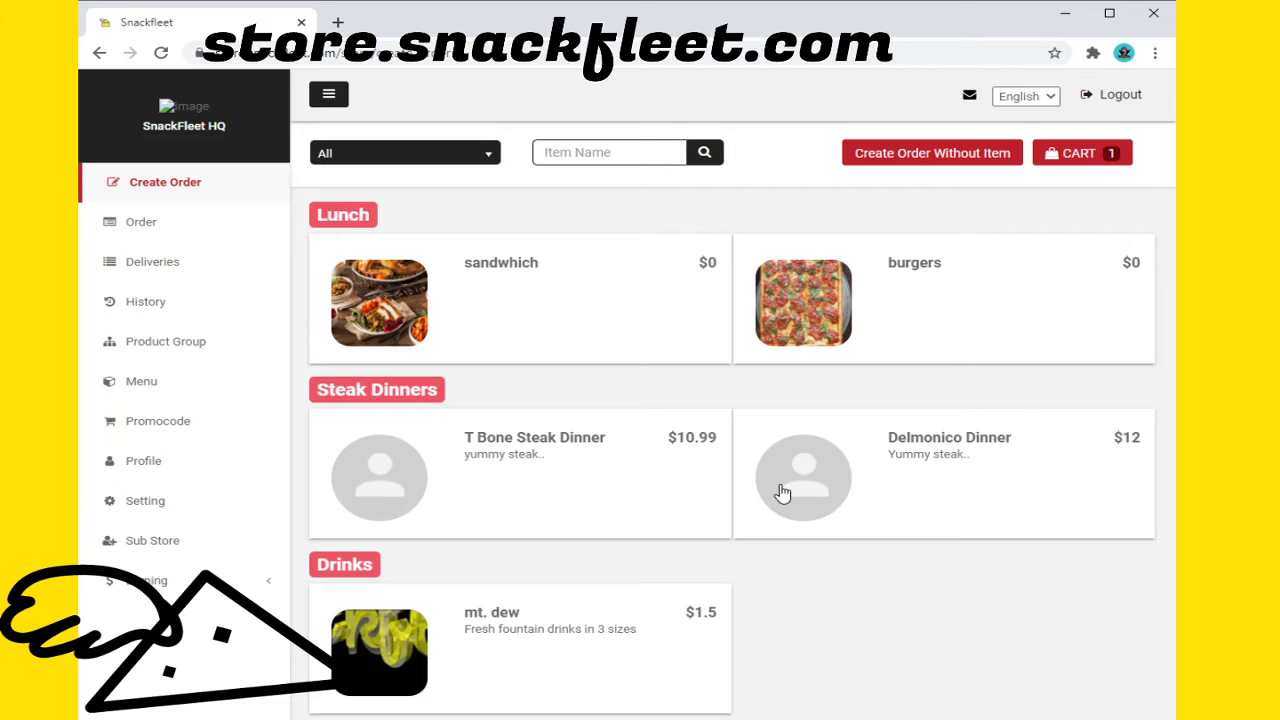
# Step: Open the T Bone Steak Dinner options and try several rareness choices, ending on Done
pyautogui.click(595, 482)
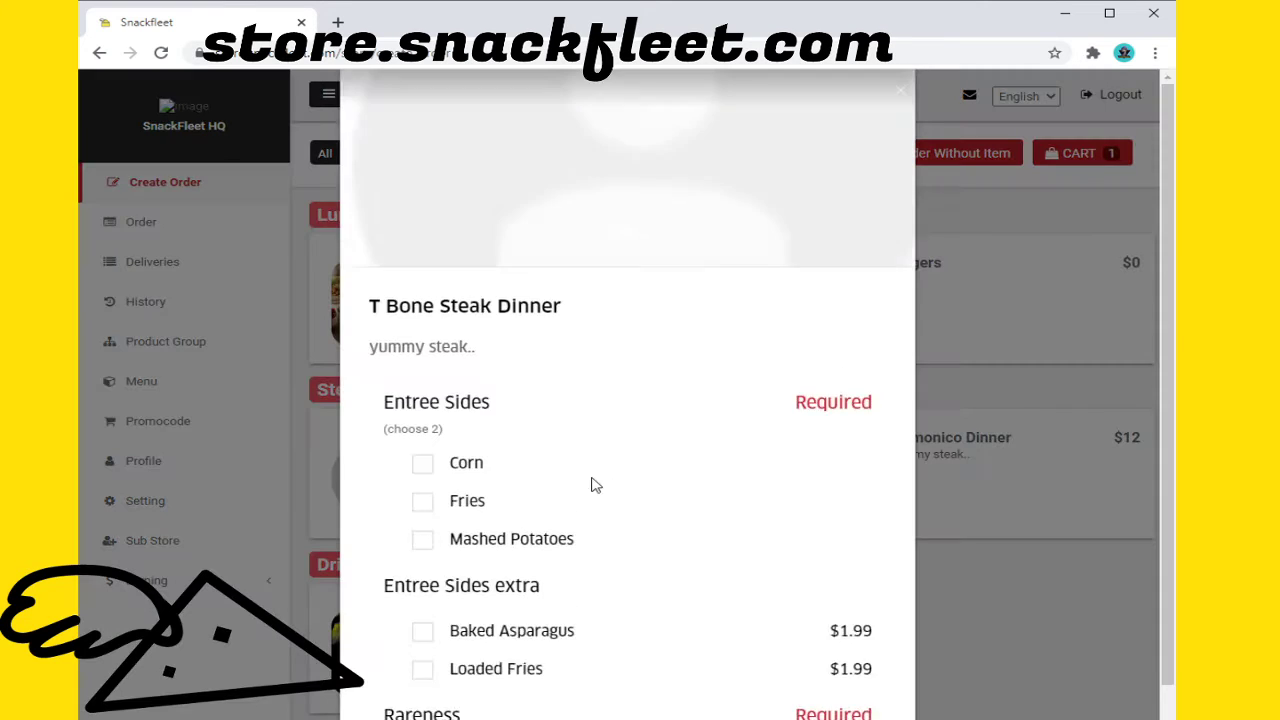
pyautogui.scroll(-3, 685, 580)
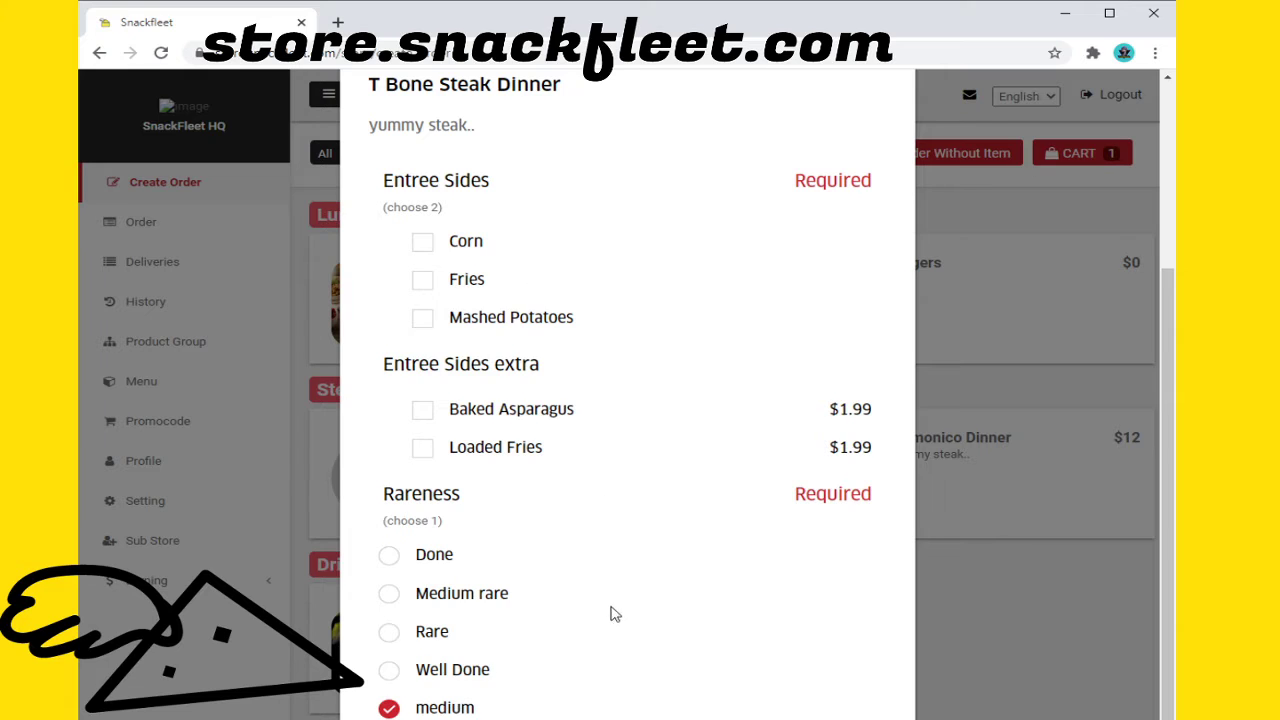
pyautogui.scroll(2, 600, 650)
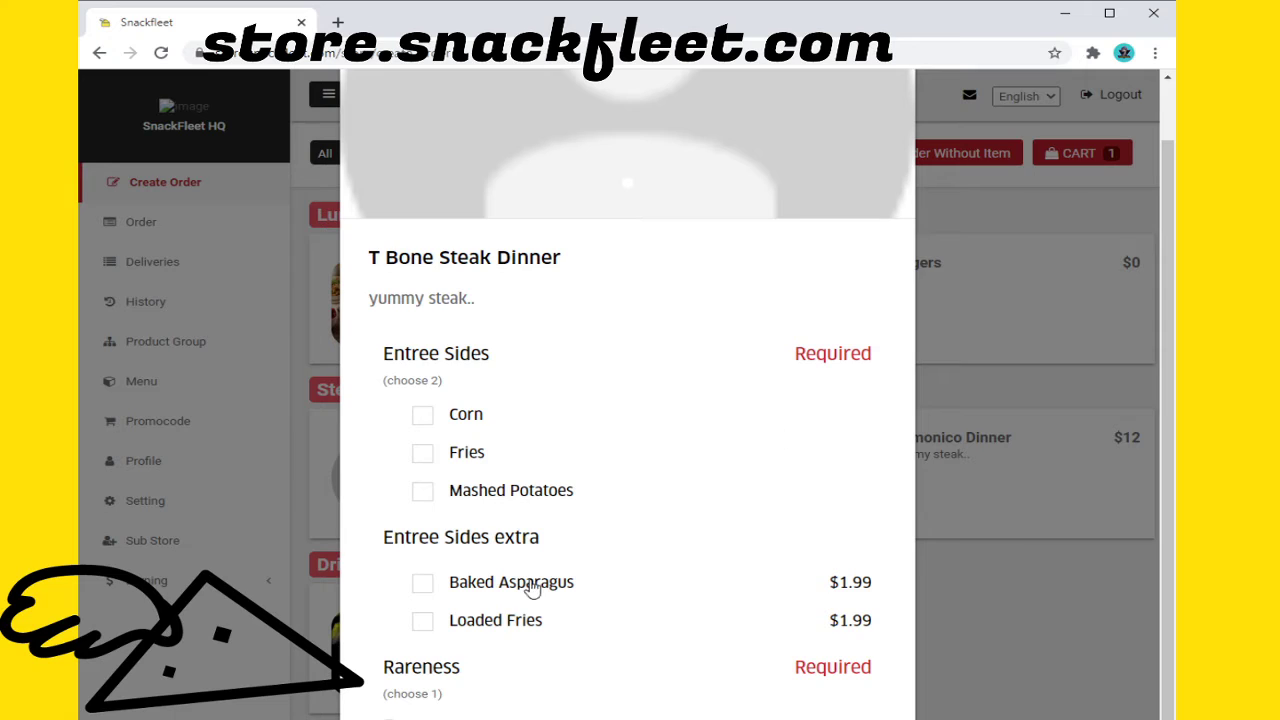
pyautogui.scroll(-1, 543, 669)
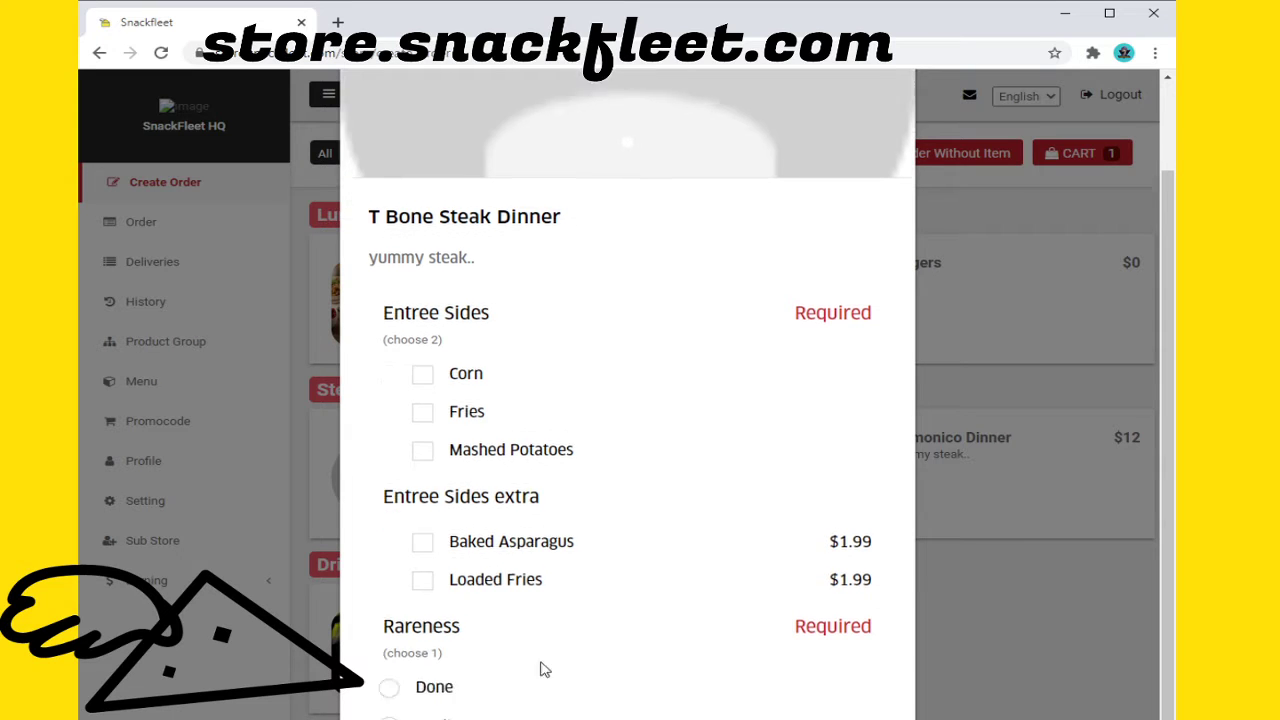
pyautogui.click(391, 716)
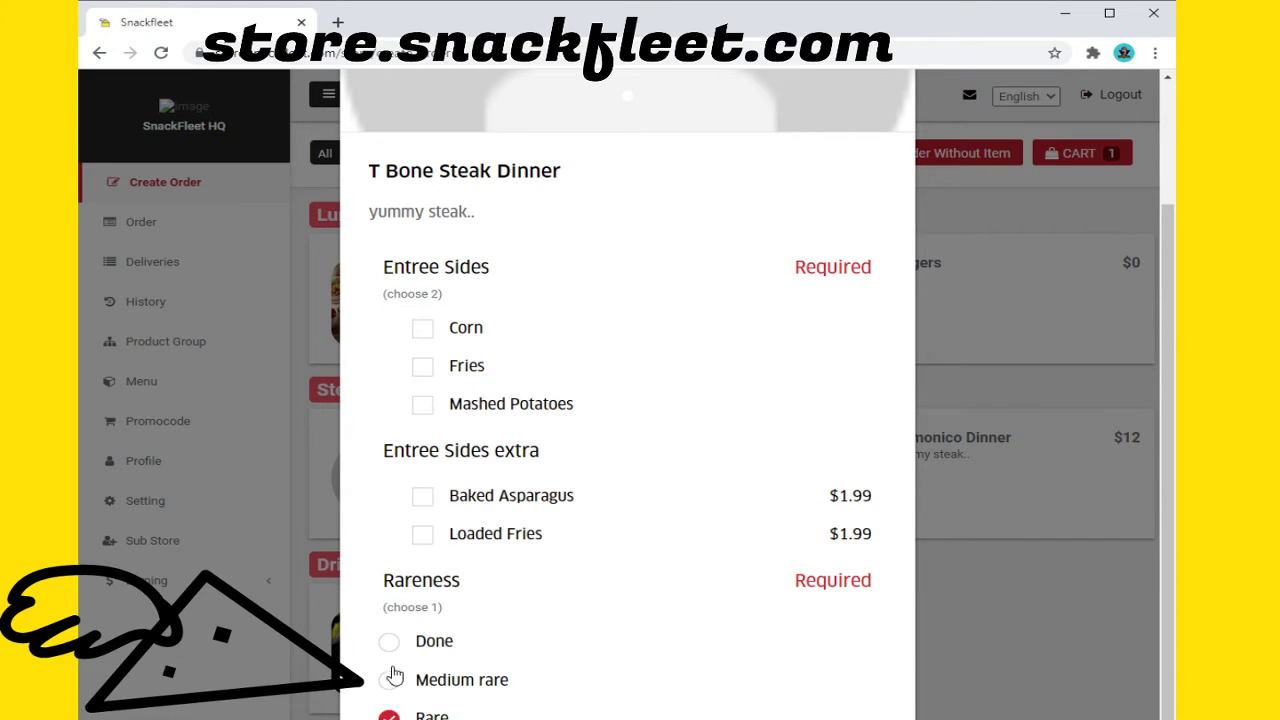
pyautogui.click(389, 683)
pyautogui.click(390, 644)
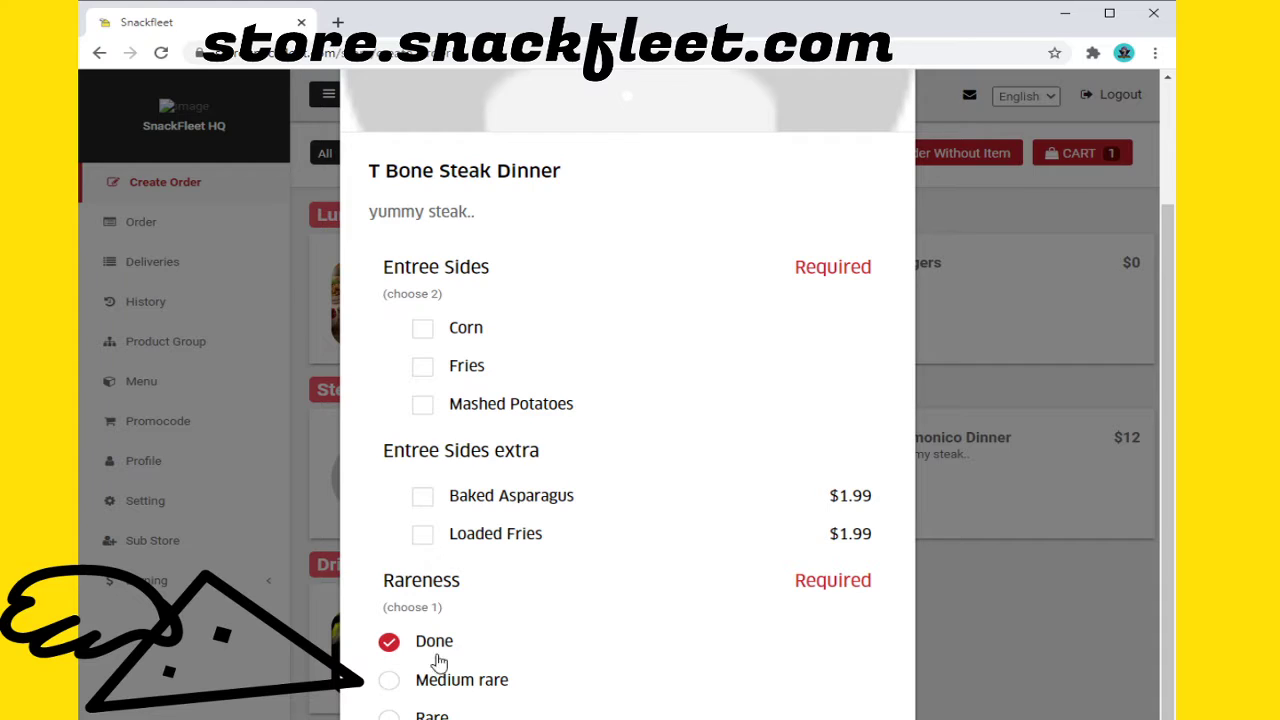
# Step: Toggle the Baked Asparagus and Loaded Fries extras on and off, leaving both selected
pyautogui.click(428, 502)
pyautogui.click(430, 538)
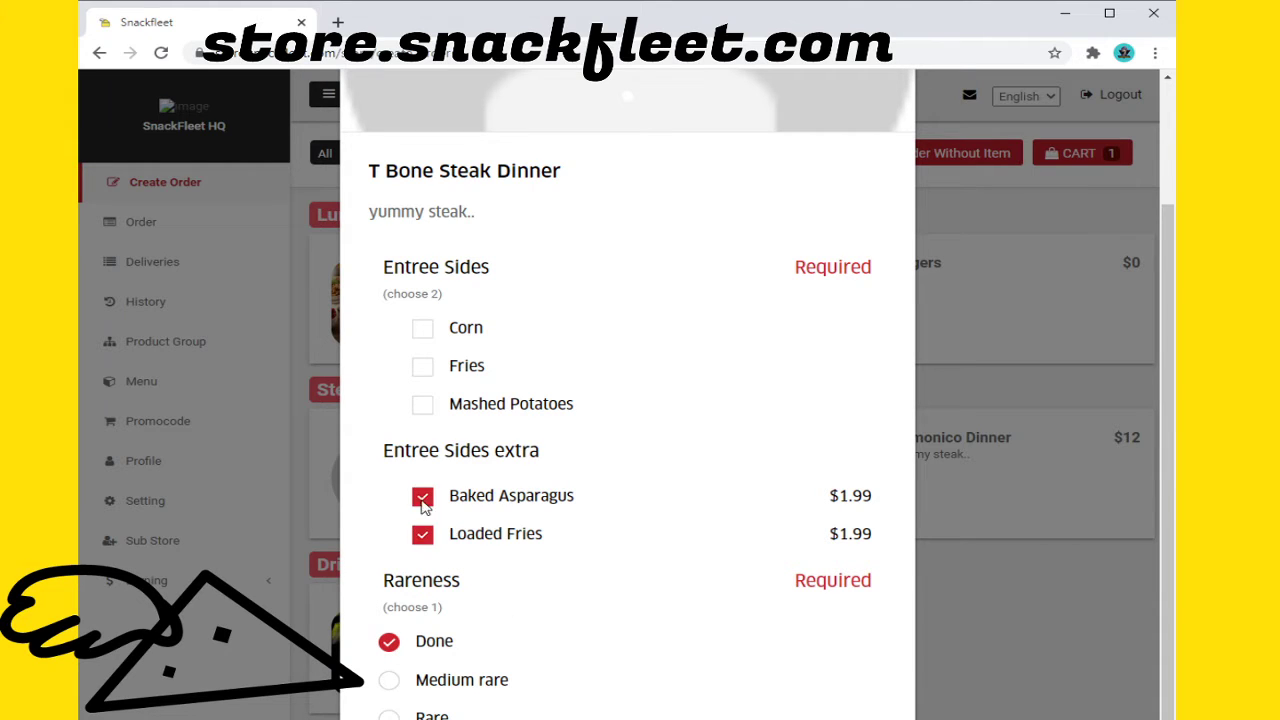
pyautogui.click(425, 501)
pyautogui.click(427, 534)
pyautogui.click(424, 533)
pyautogui.click(423, 496)
pyautogui.click(424, 536)
pyautogui.click(421, 500)
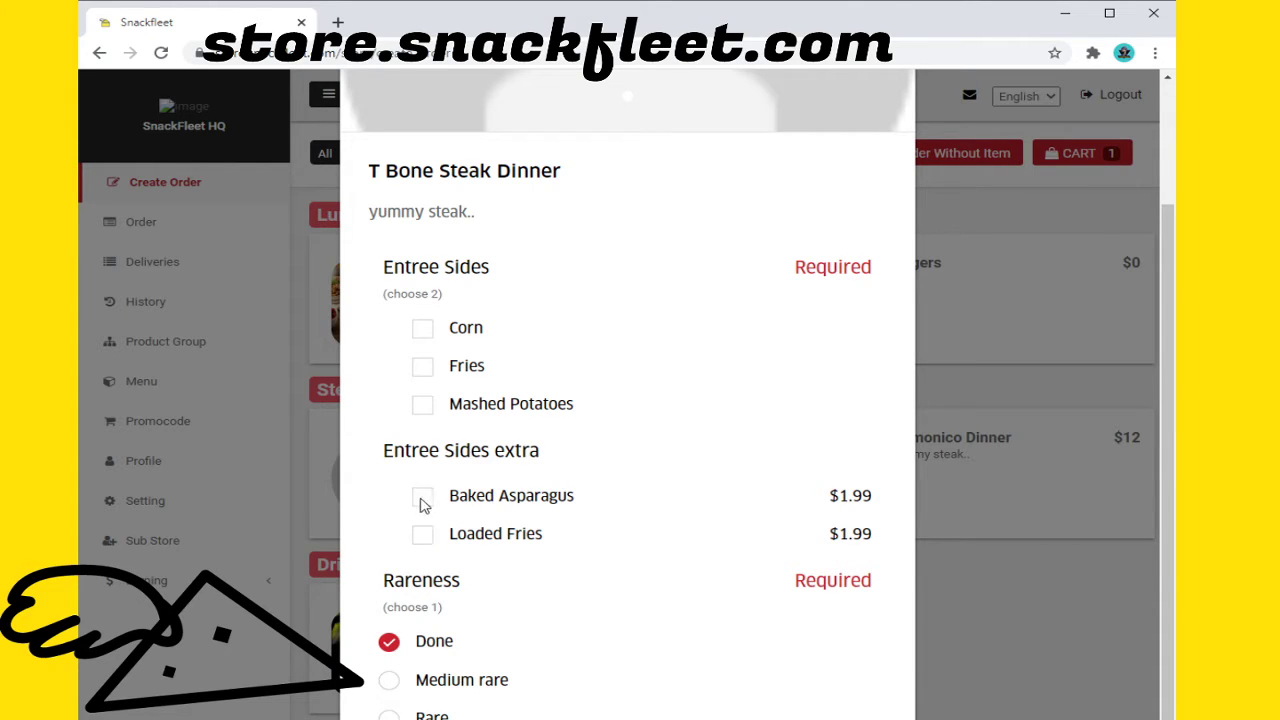
pyautogui.click(424, 534)
pyautogui.click(421, 499)
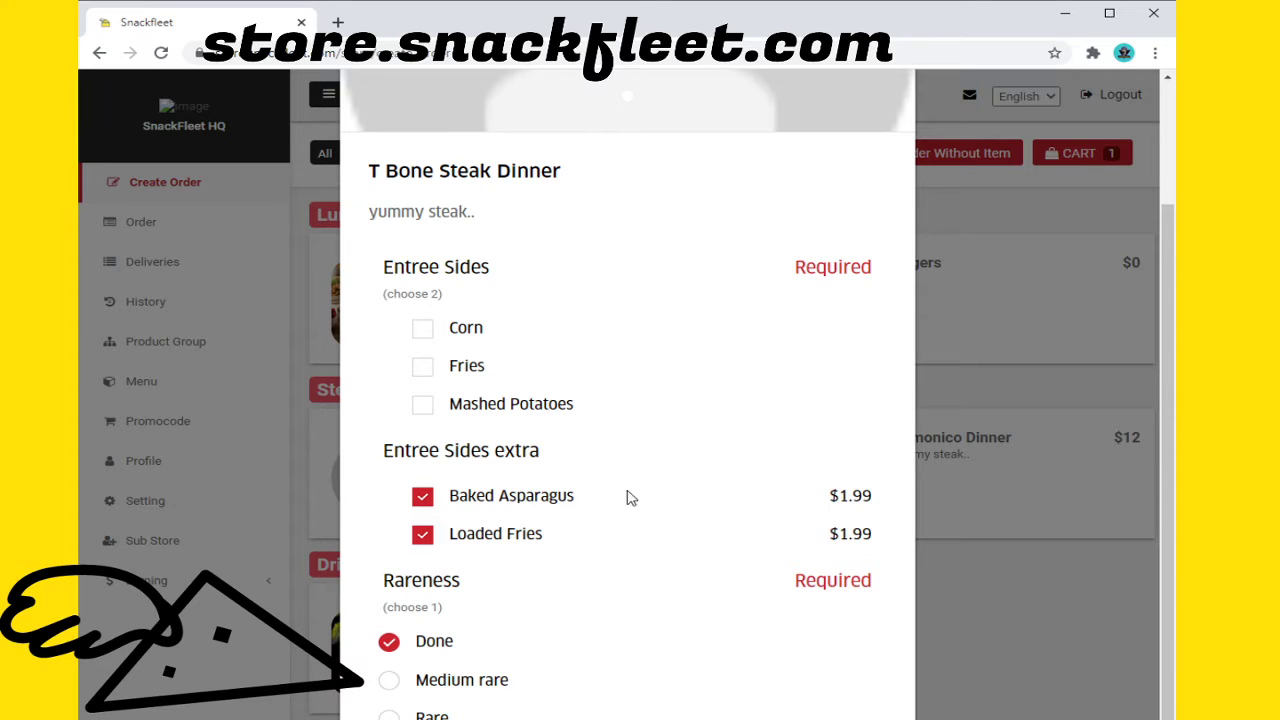
# Step: Select Corn and Fries as the two entree sides, and close the T Bone Steak Dinner without adding it to the cart
pyautogui.scroll(1, 560, 490)
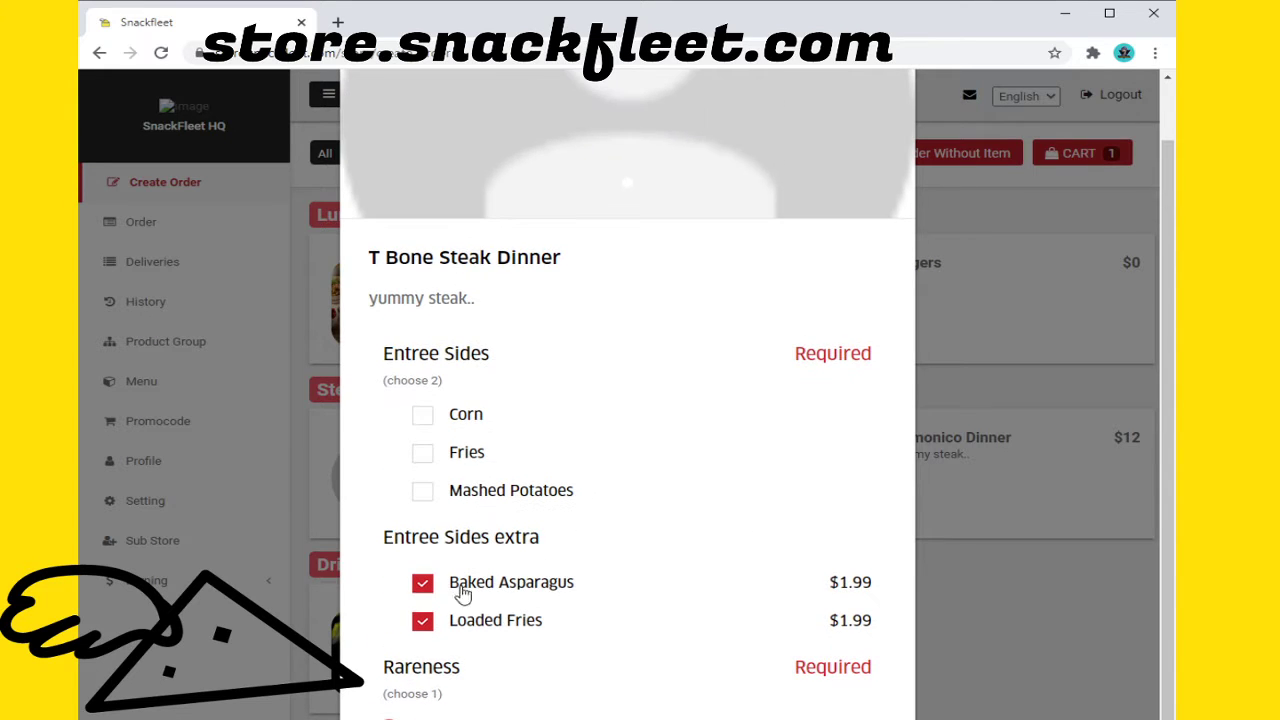
pyautogui.click(424, 418)
pyautogui.click(424, 455)
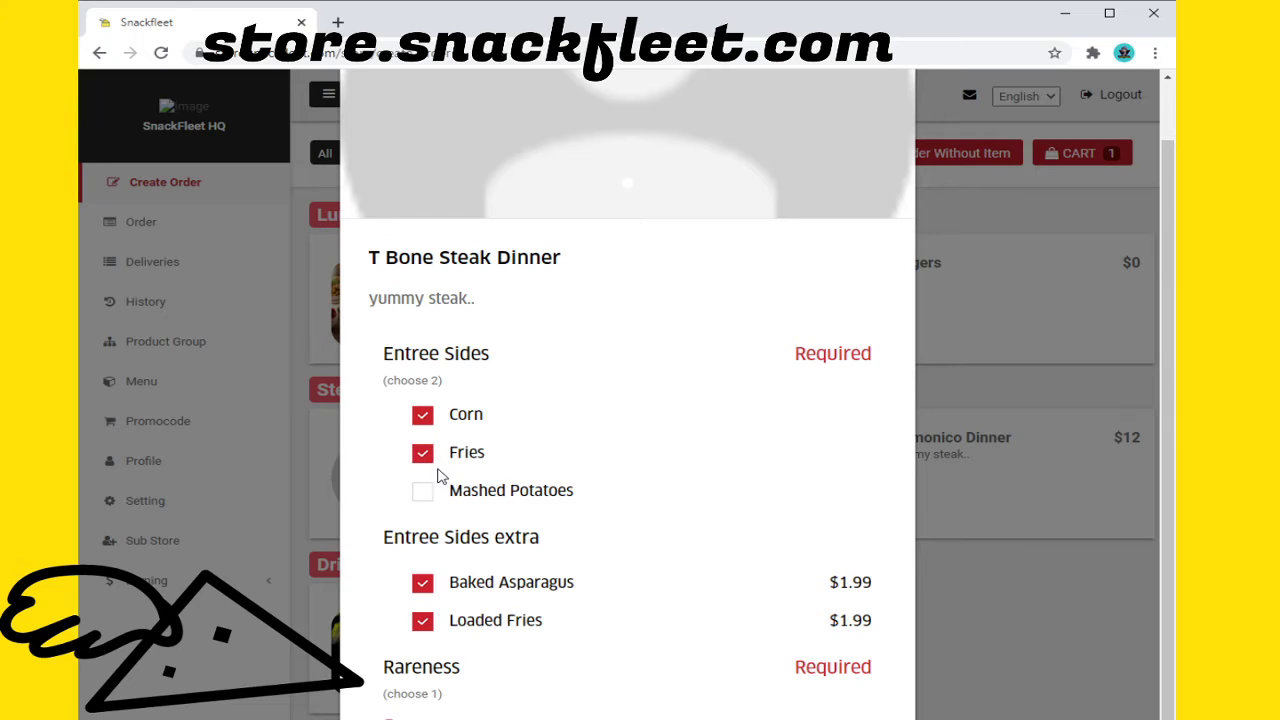
pyautogui.moveTo(423, 508); pyautogui.dragTo(419, 538)
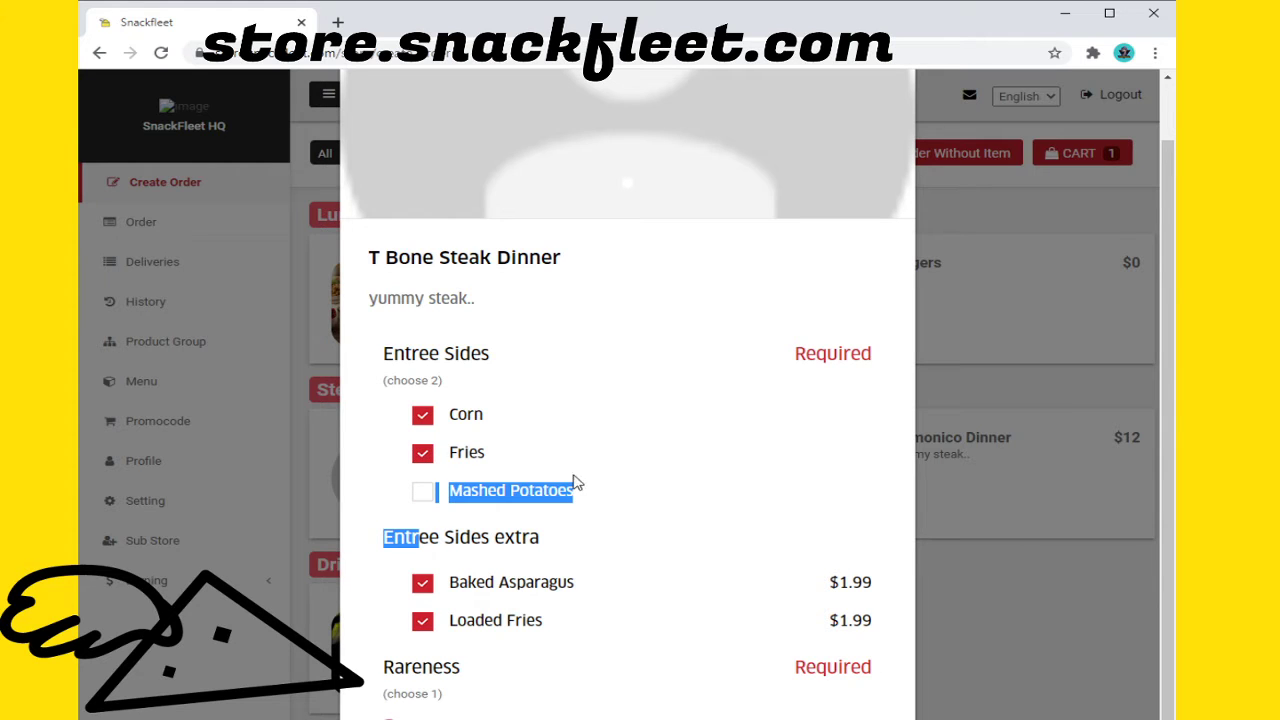
pyautogui.click(470, 498)
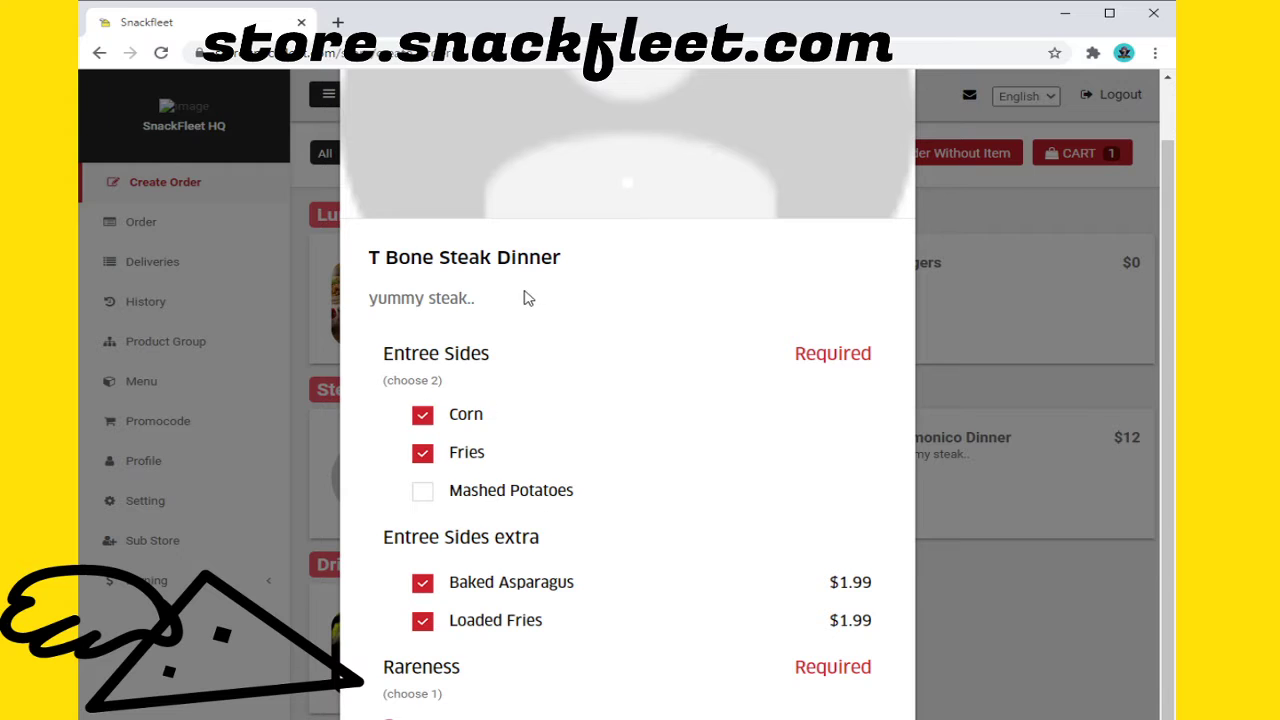
pyautogui.scroll(1, 529, 299)
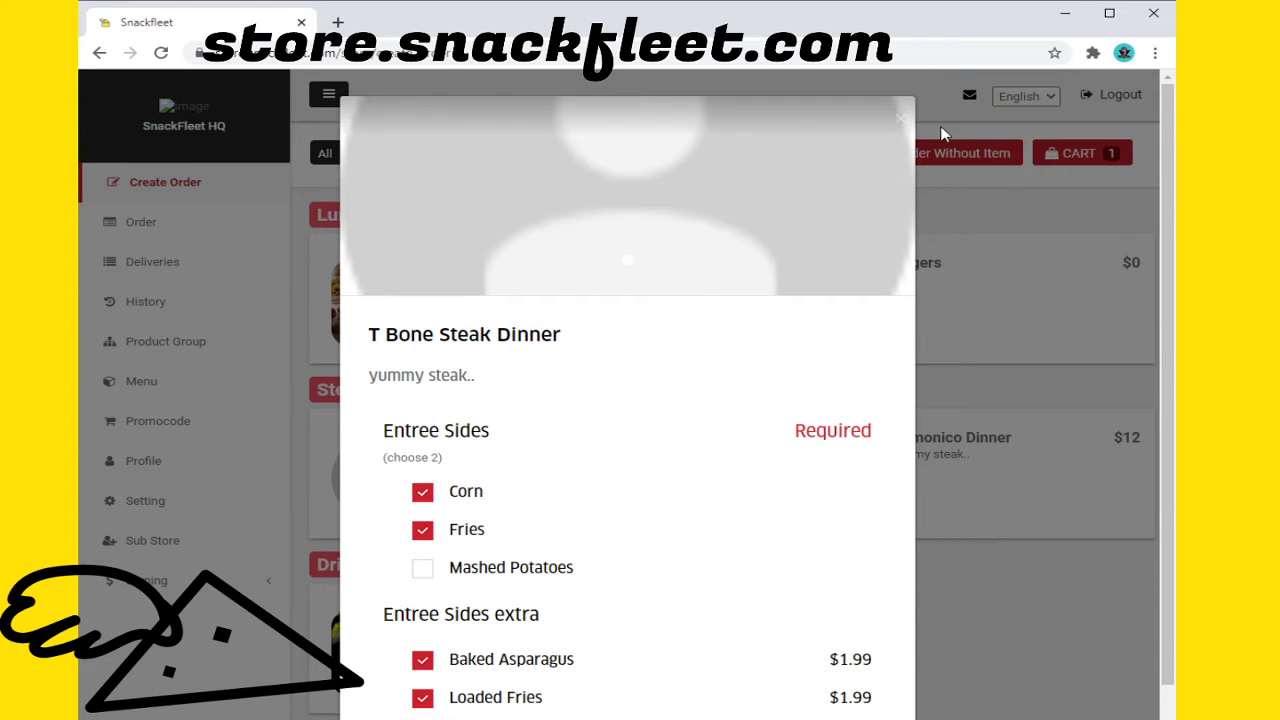
pyautogui.click(899, 119)
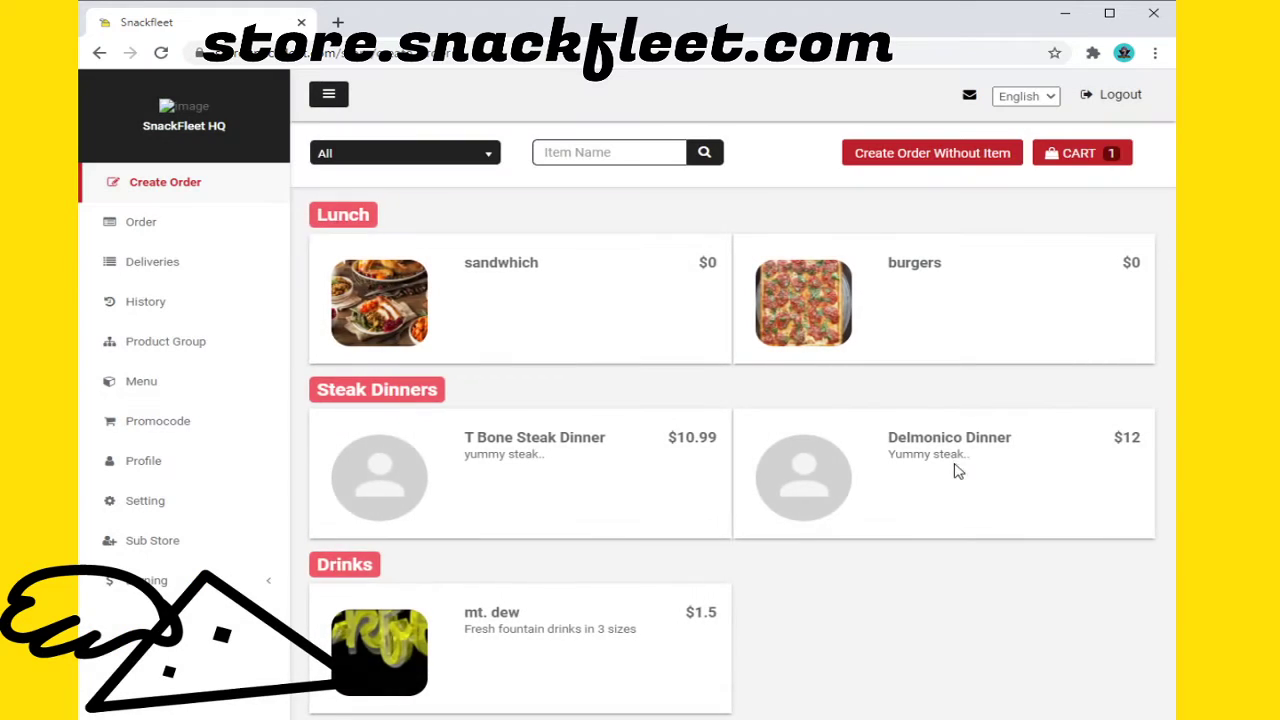
# Step: Review the side, extra and rareness options of the Delmonico Dinner and close it
pyautogui.click(957, 471)
pyautogui.scroll(-3, 586, 603)
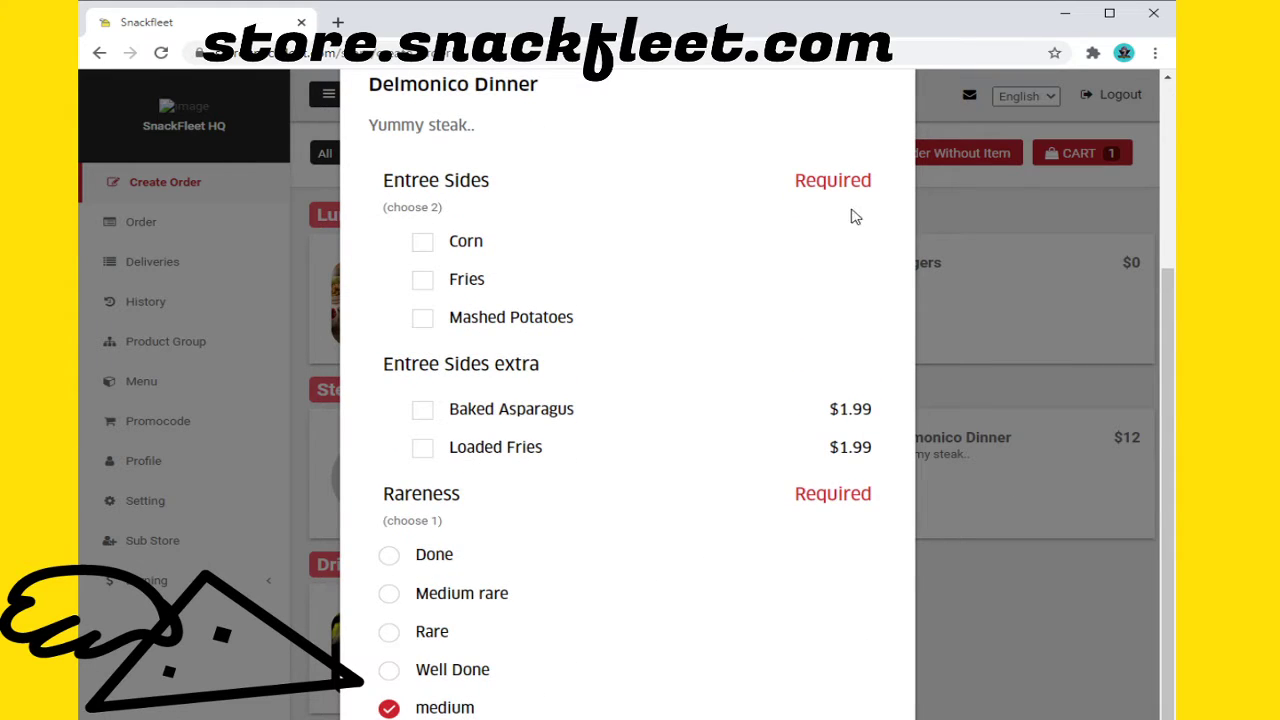
pyautogui.scroll(3, 820, 337)
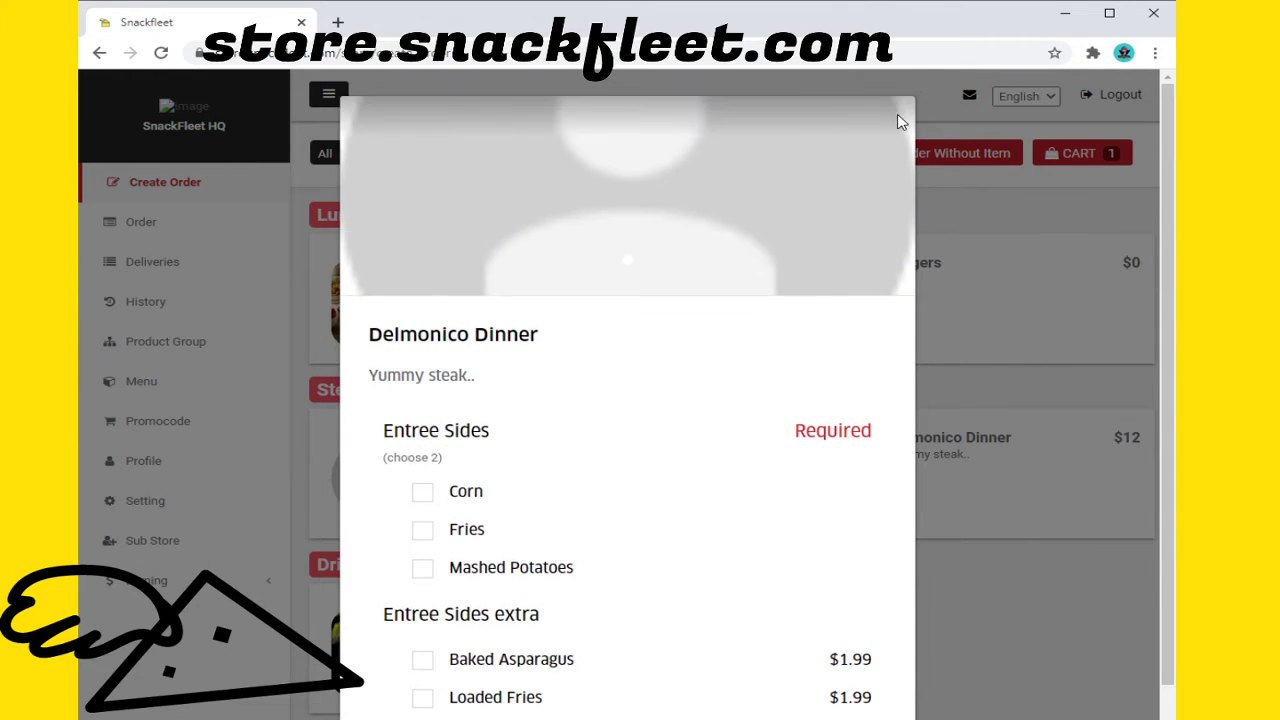
pyautogui.click(898, 119)
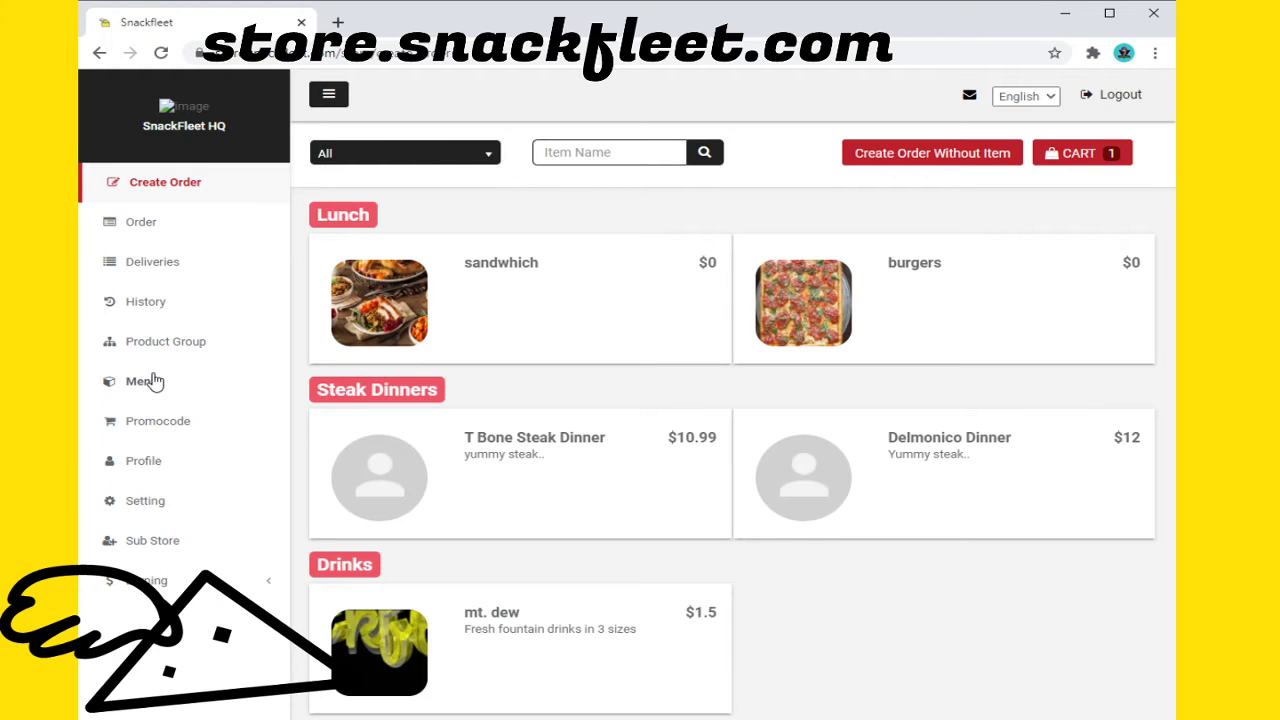
# Step: Add a subcategory named Ice Cream to the store menu
pyautogui.click(145, 381)
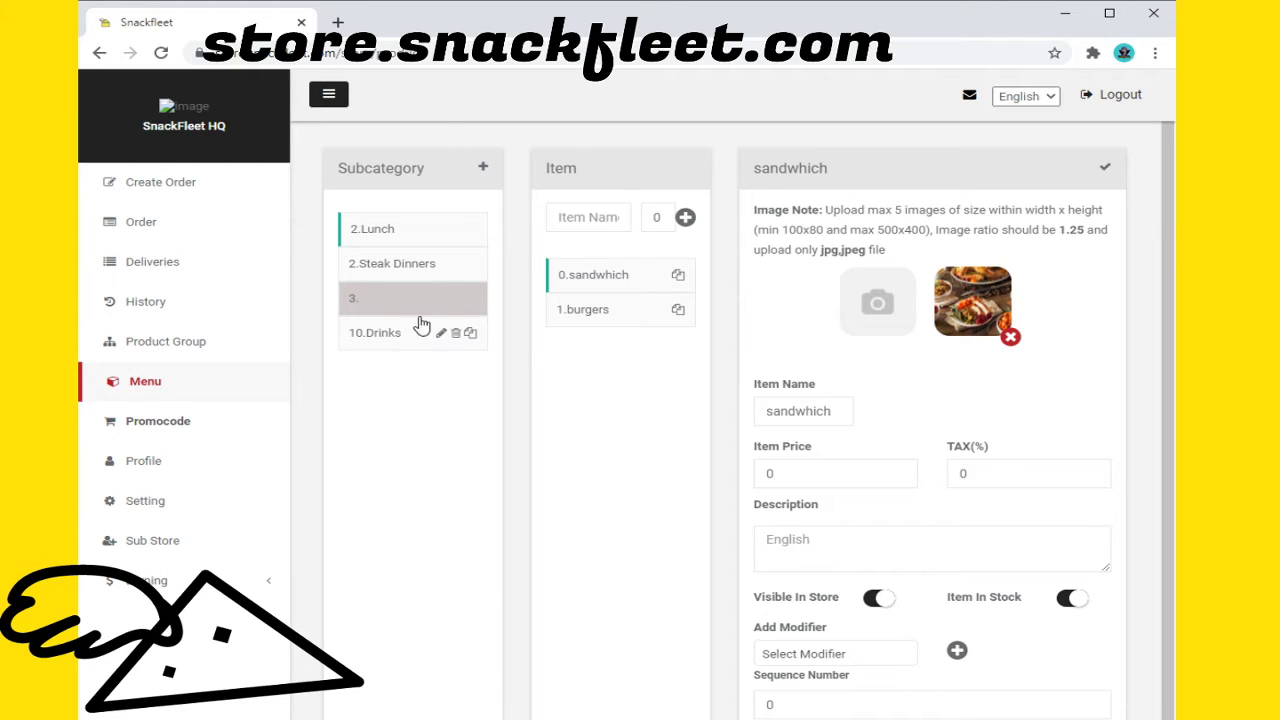
pyautogui.moveTo(440, 298)
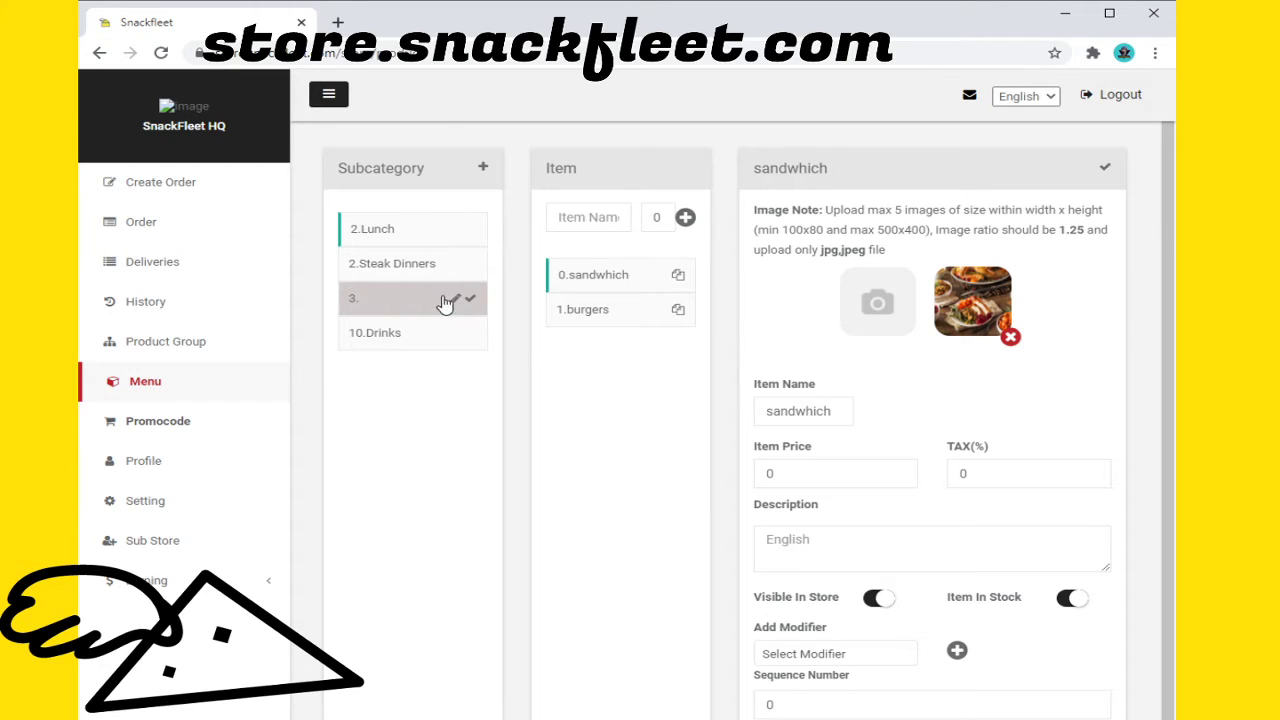
pyautogui.click(485, 170)
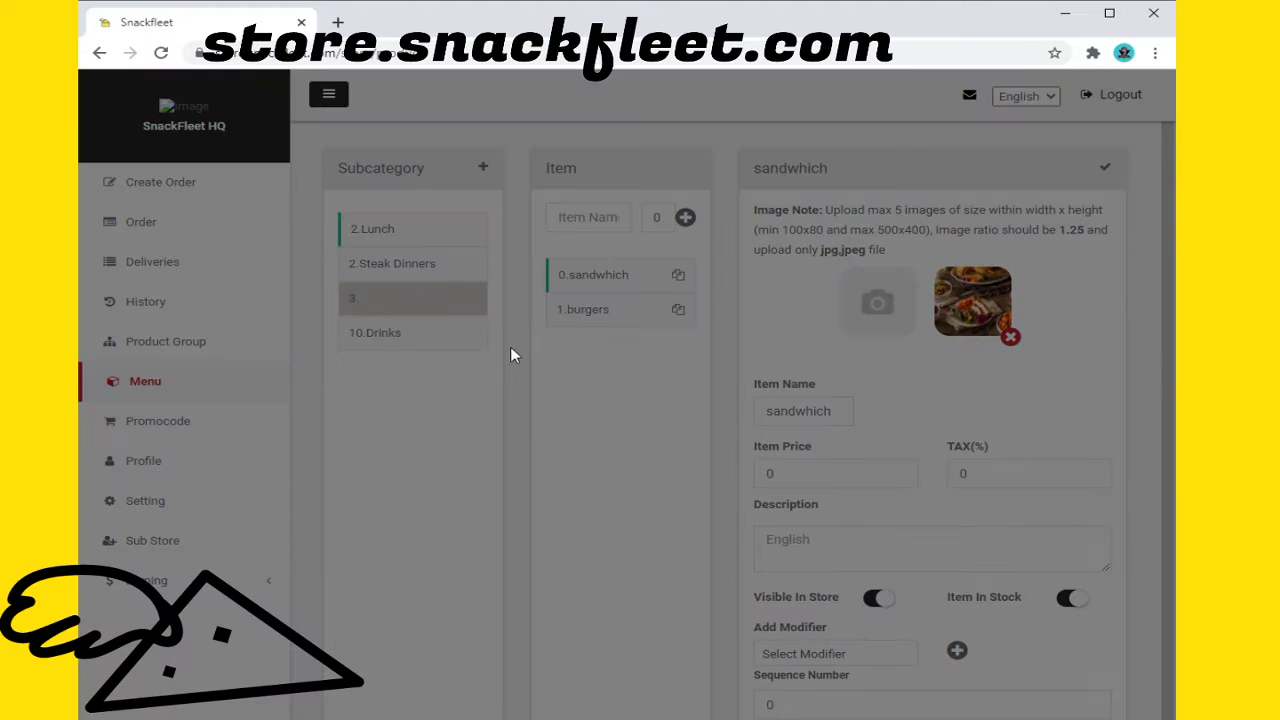
pyautogui.click(459, 213)
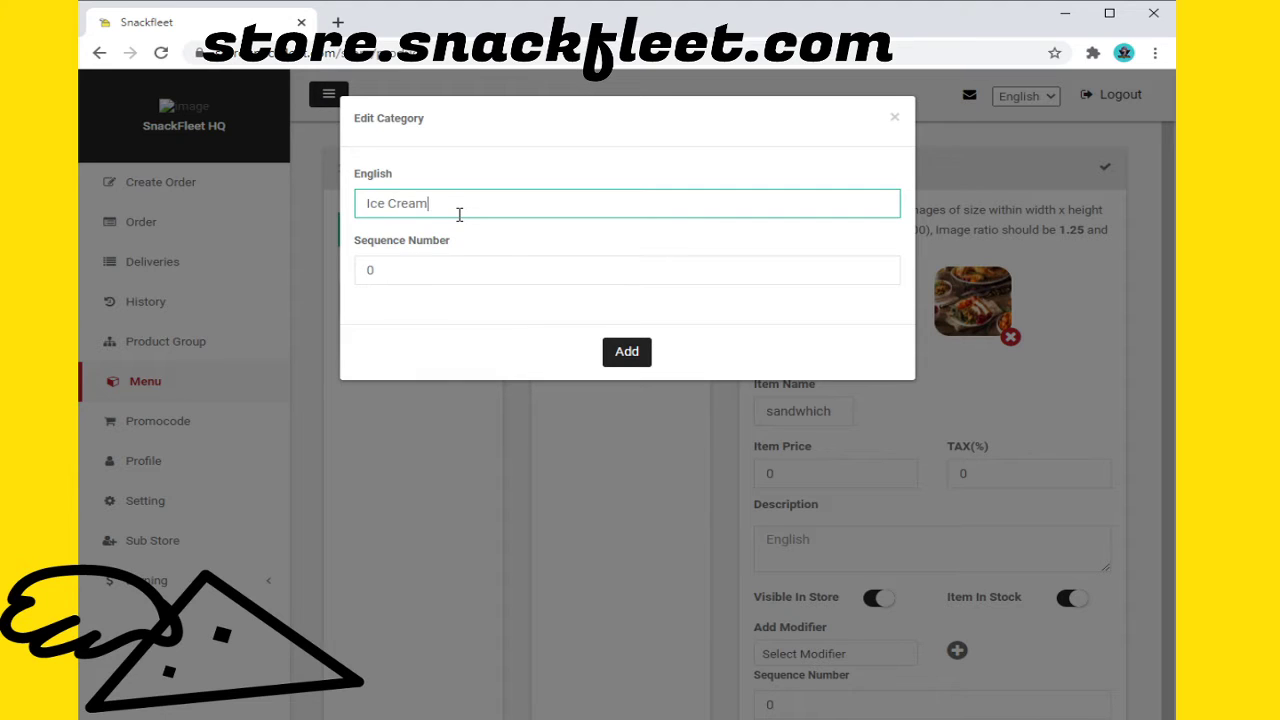
pyautogui.click(627, 351)
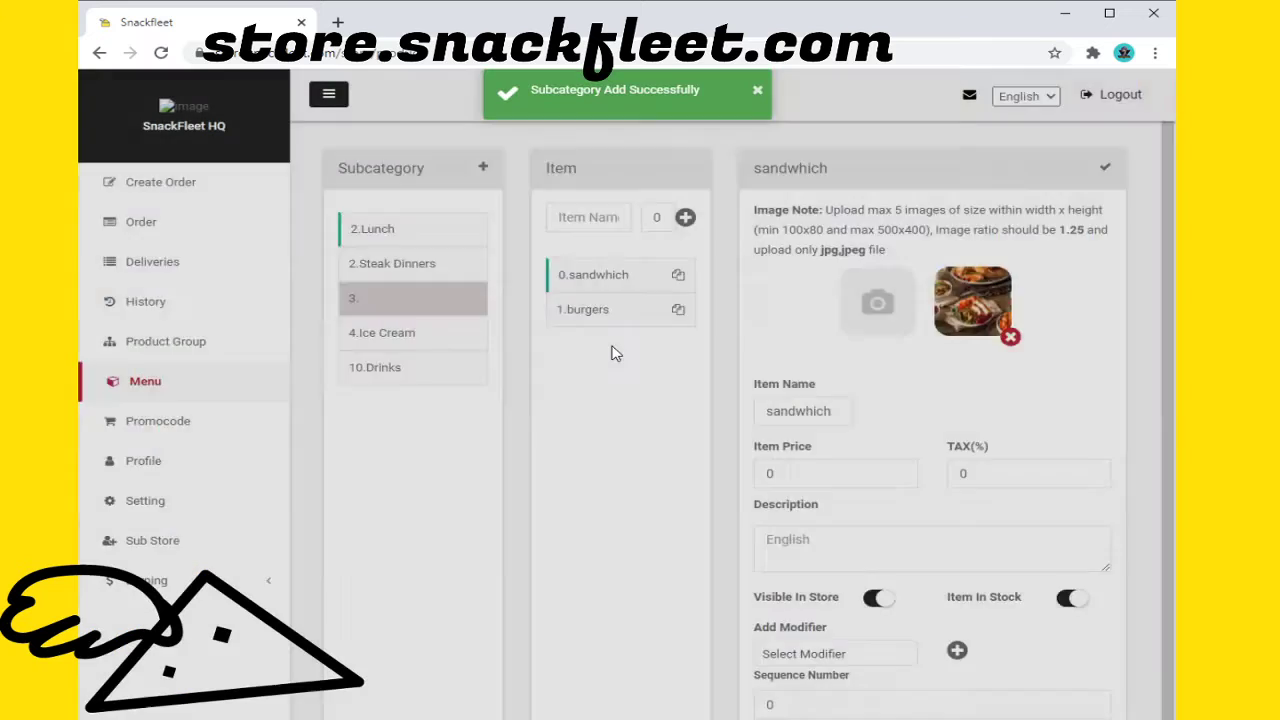
# Step: Add another menu subcategory named Baked Goods
pyautogui.click(483, 168)
pyautogui.click(408, 197)
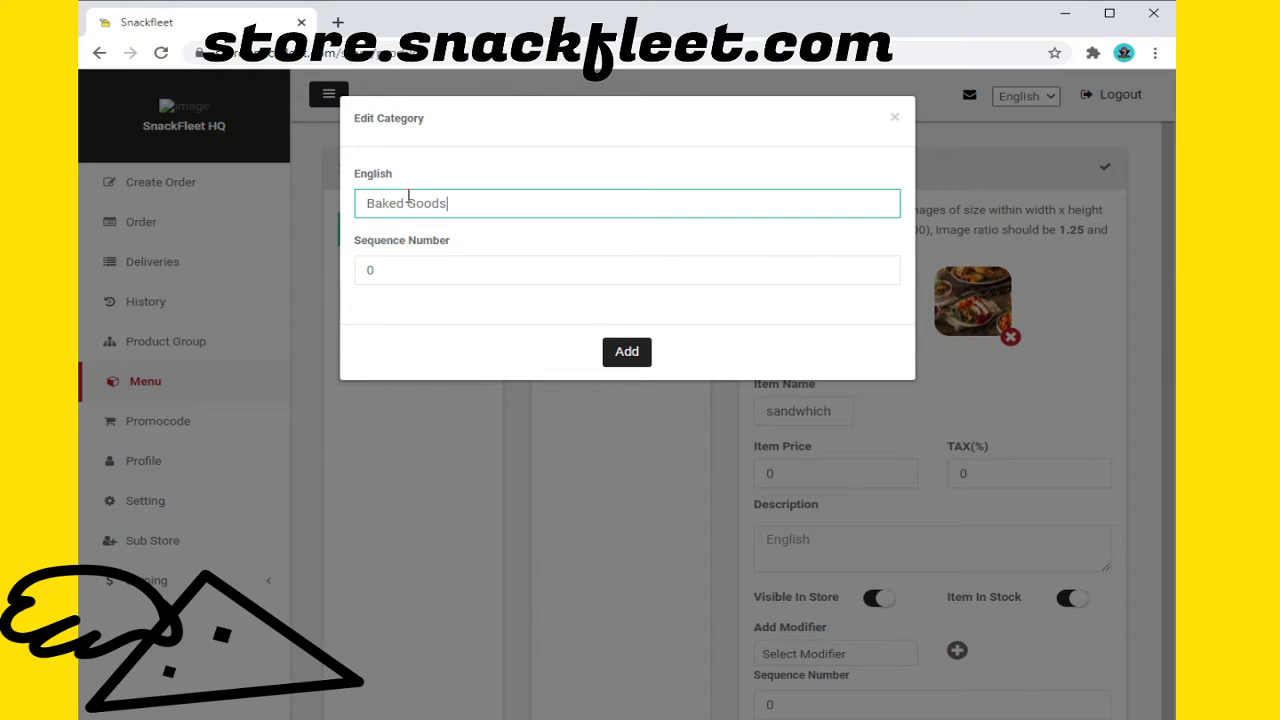
pyautogui.click(626, 351)
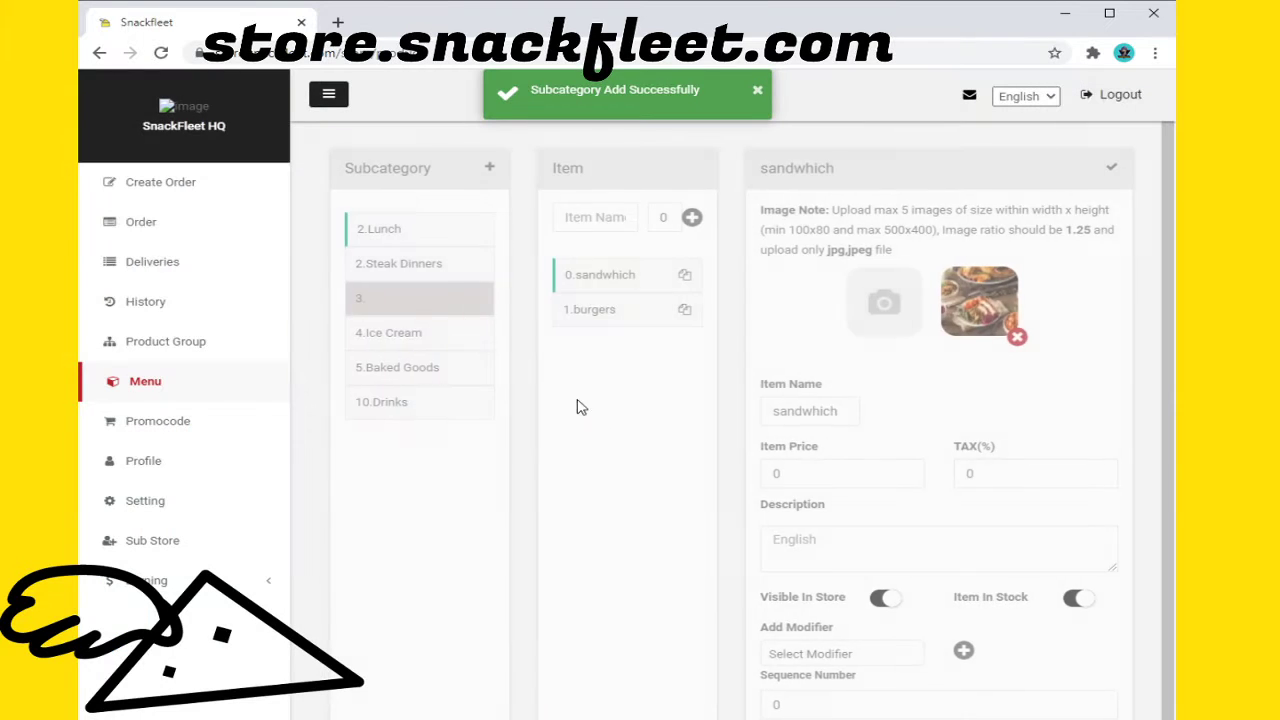
# Step: Add an item named Brownies to the Baked Goods subcategory
pyautogui.click(386, 368)
pyautogui.click(564, 226)
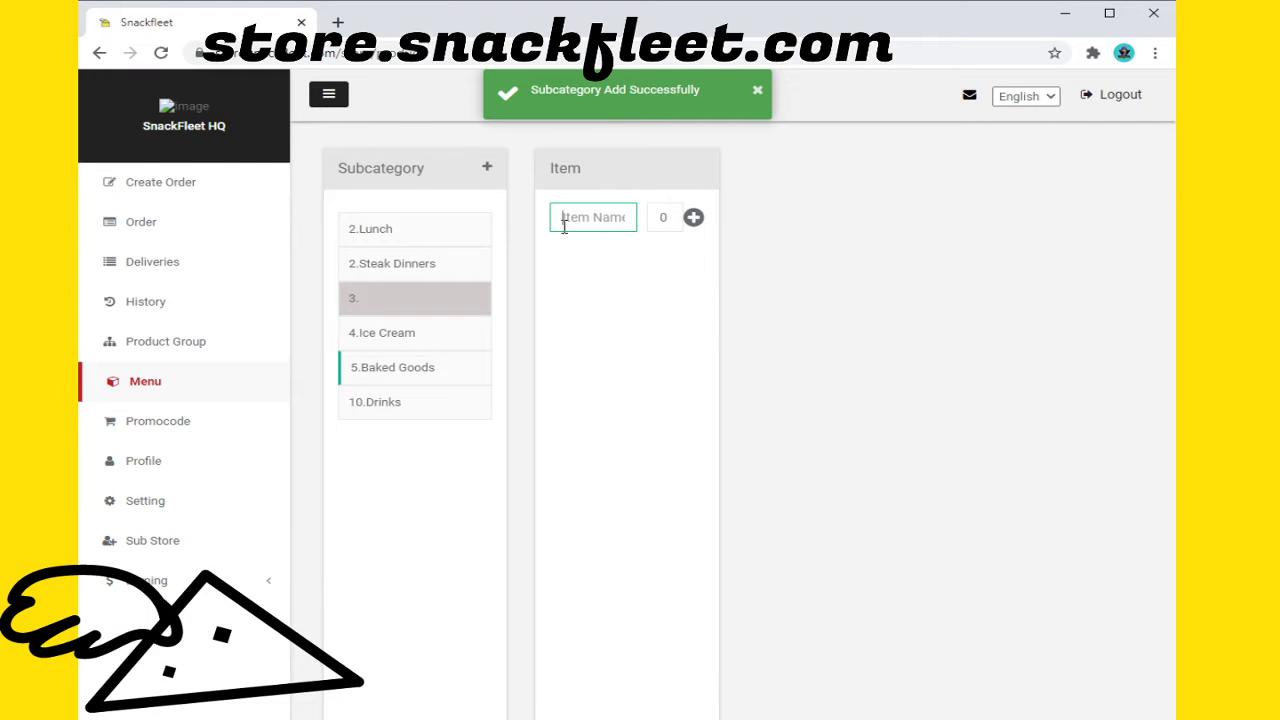
pyautogui.write('Brownies')
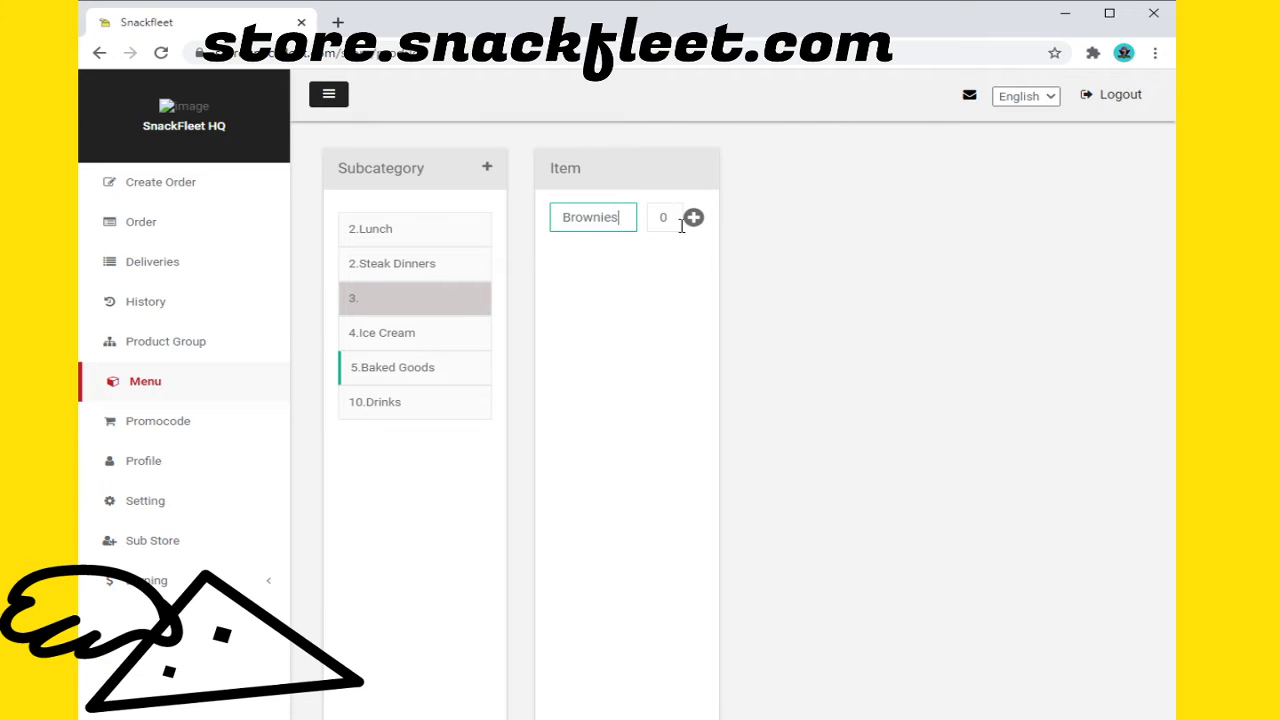
pyautogui.click(692, 218)
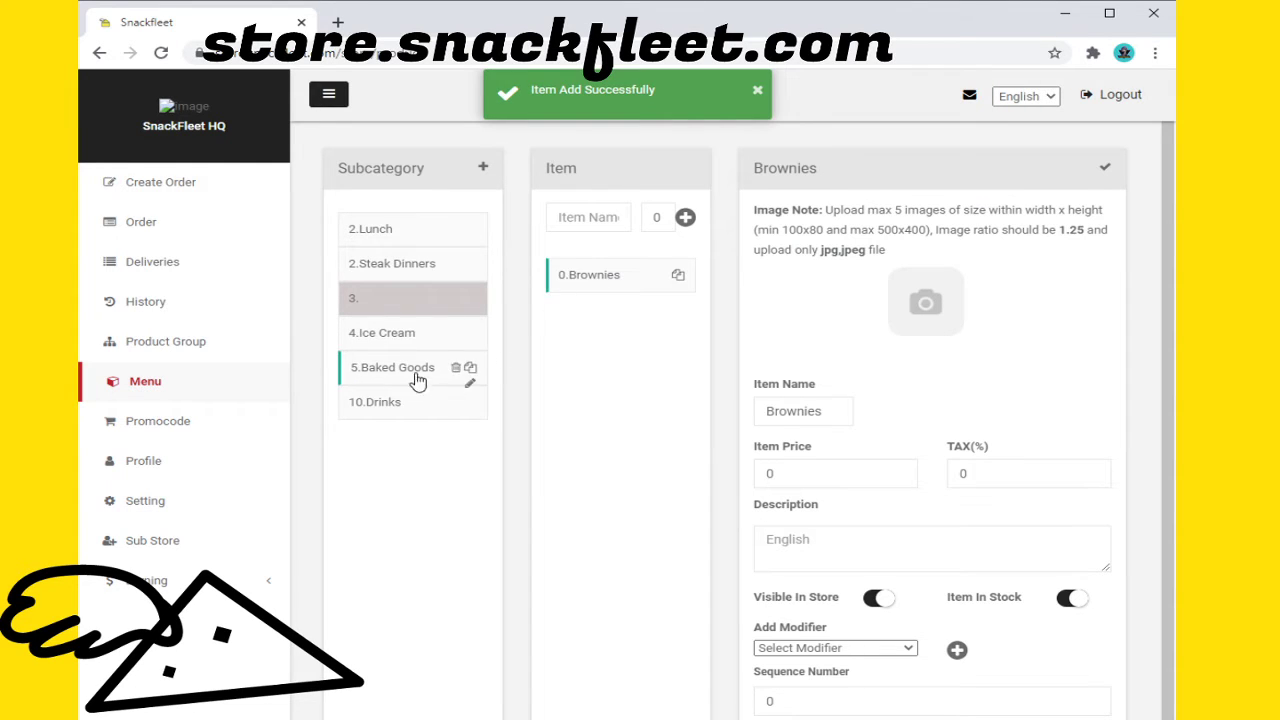
# Step: Add a second Baked Goods item named Danish
pyautogui.click(604, 220)
pyautogui.click(585, 260)
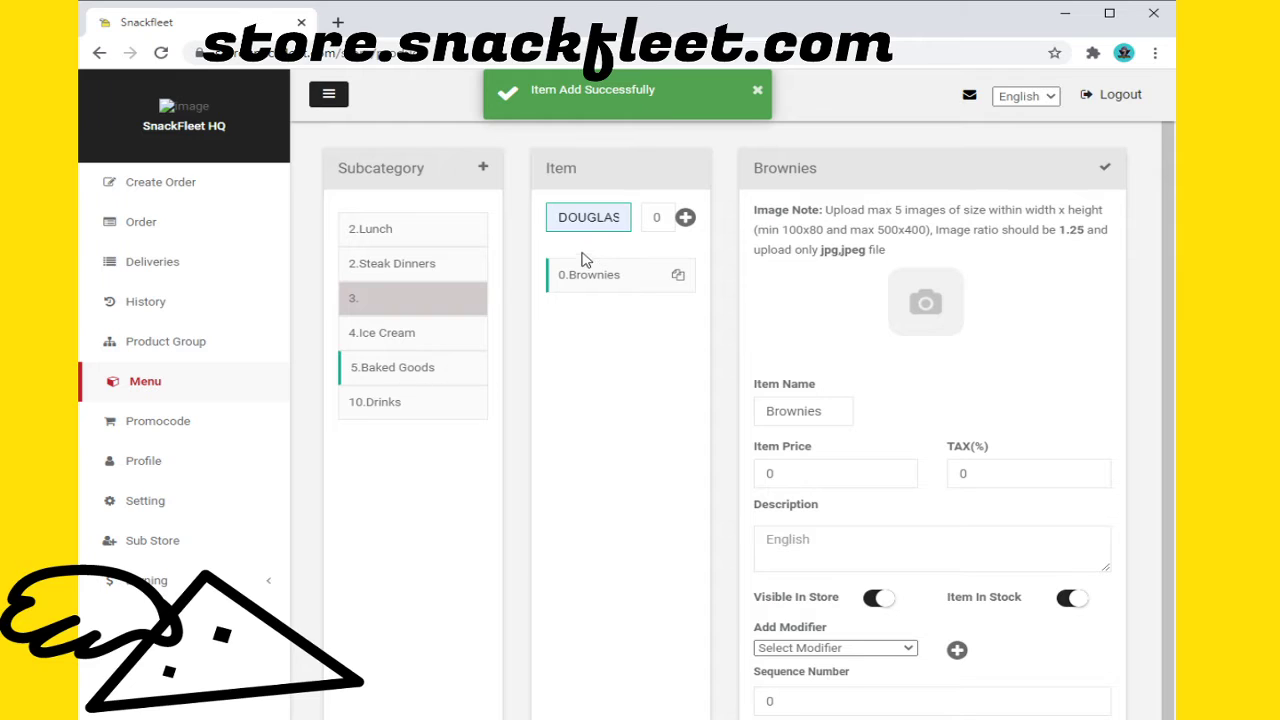
pyautogui.click(601, 217)
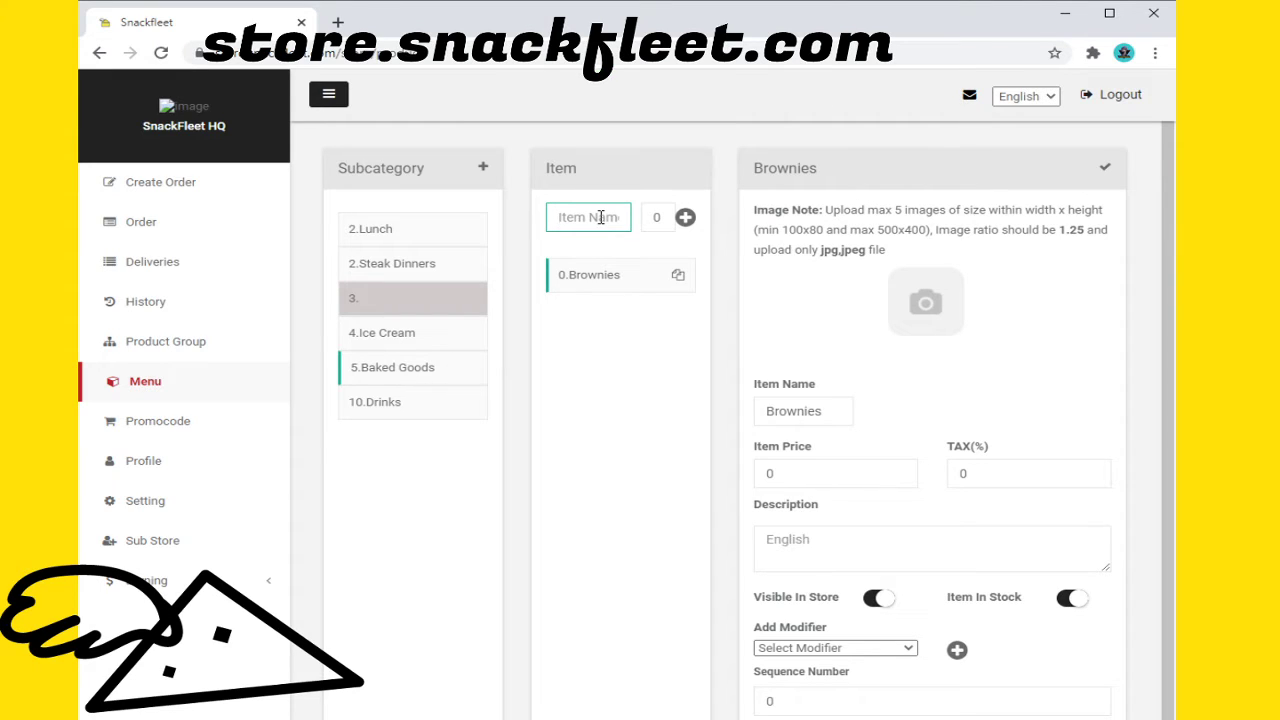
pyautogui.write('Danish')
pyautogui.click(685, 217)
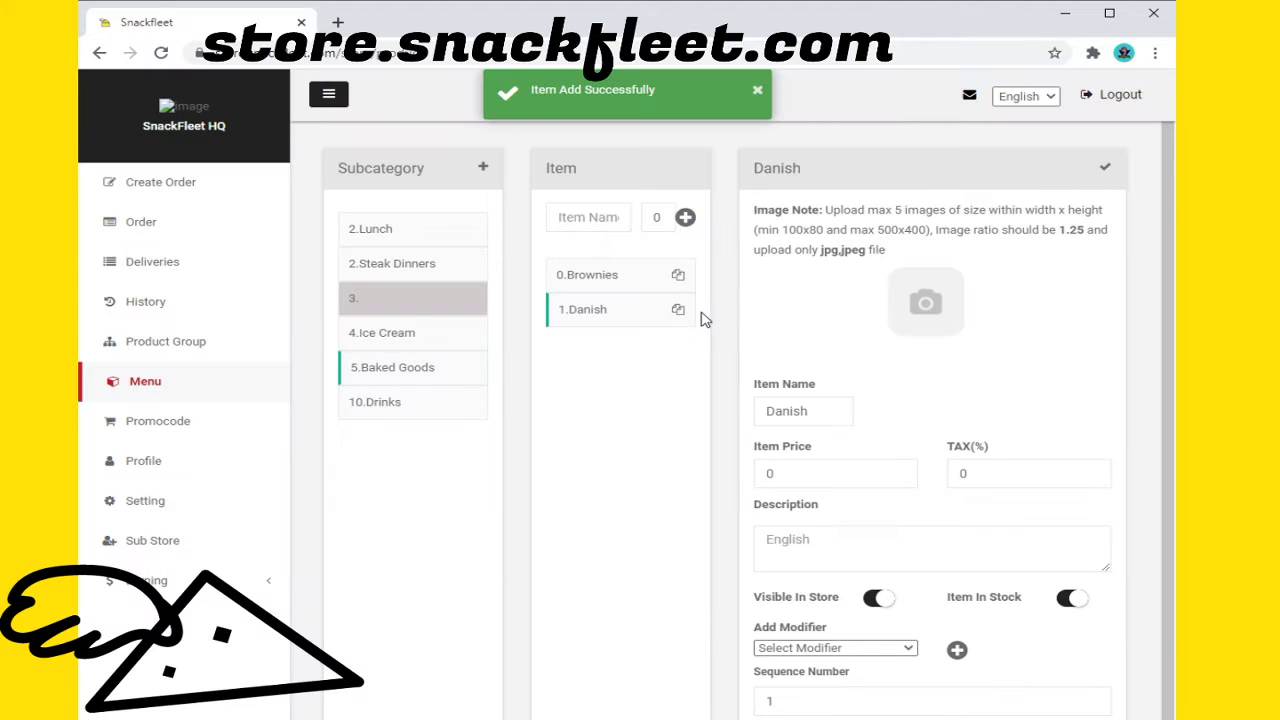
# Step: Fill in the Danish item with price 1.99, tax 6% and the description "Yummy Danish"
pyautogui.click(630, 310)
pyautogui.click(816, 470)
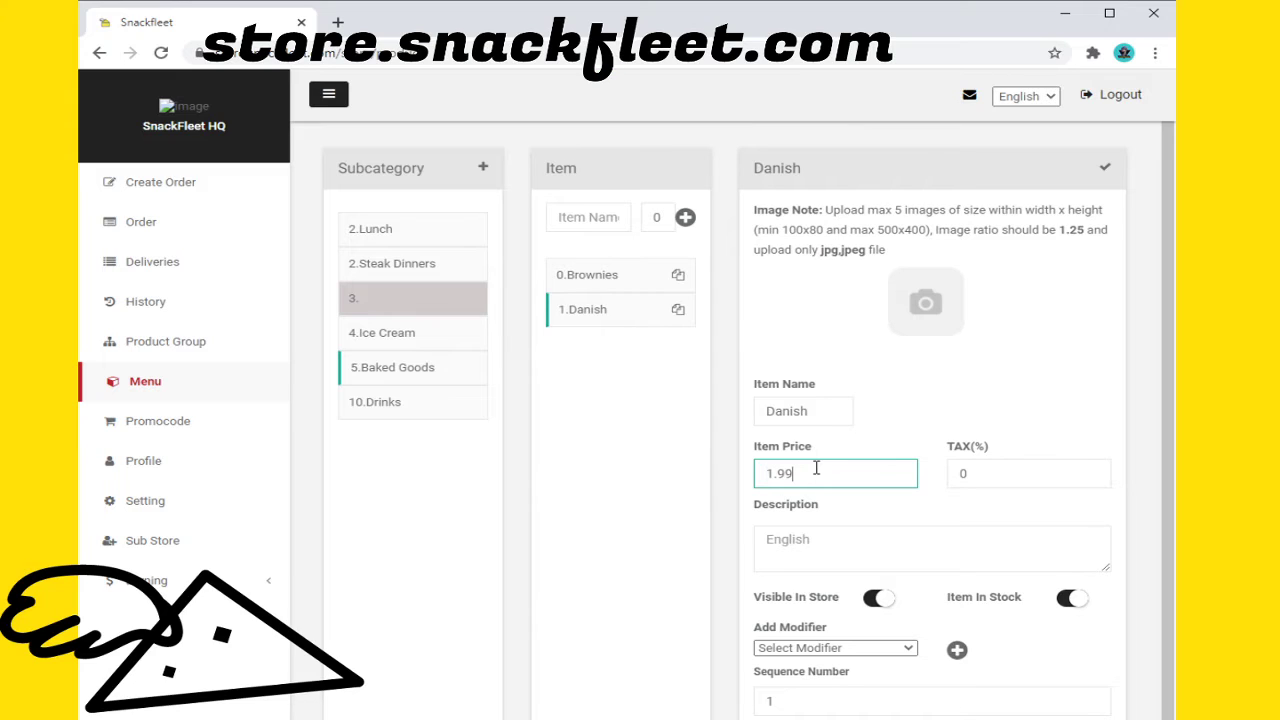
pyautogui.click(1033, 470)
pyautogui.click(820, 536)
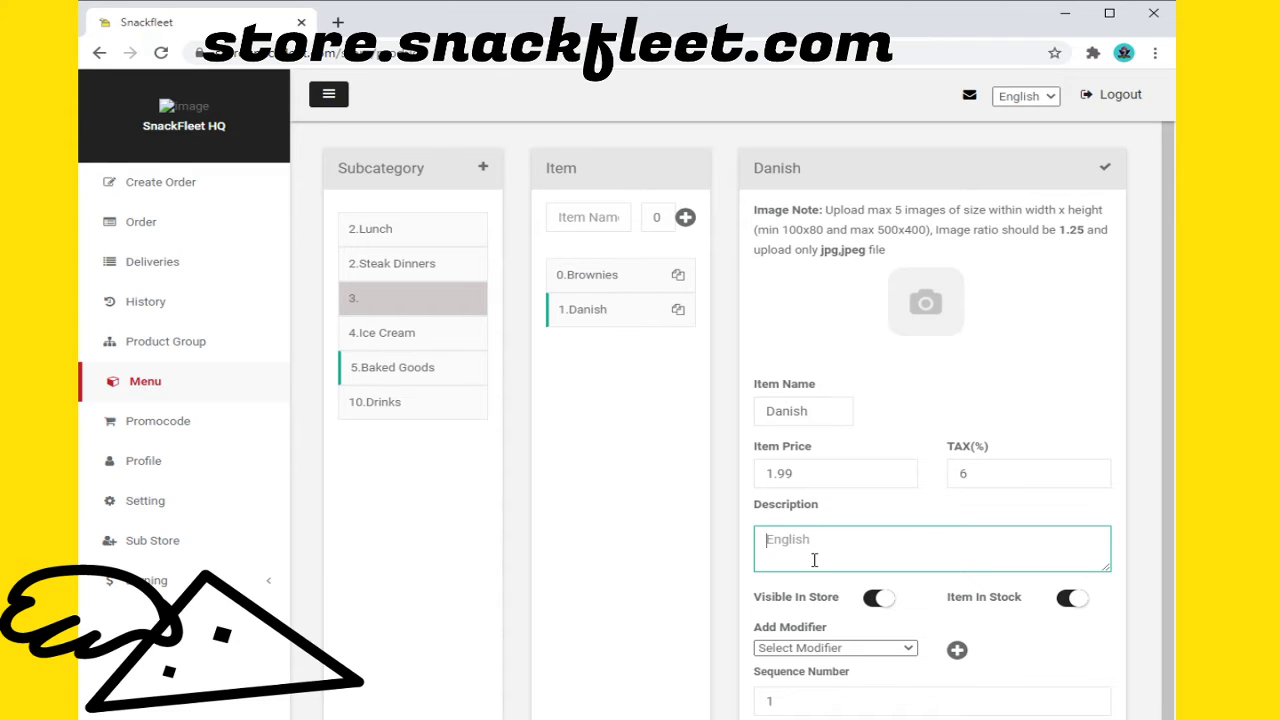
pyautogui.write('Yummy Danish')
# Step: View the details of the Brownies item and return to the Danish item
pyautogui.moveTo(437, 376)
pyautogui.click(572, 284)
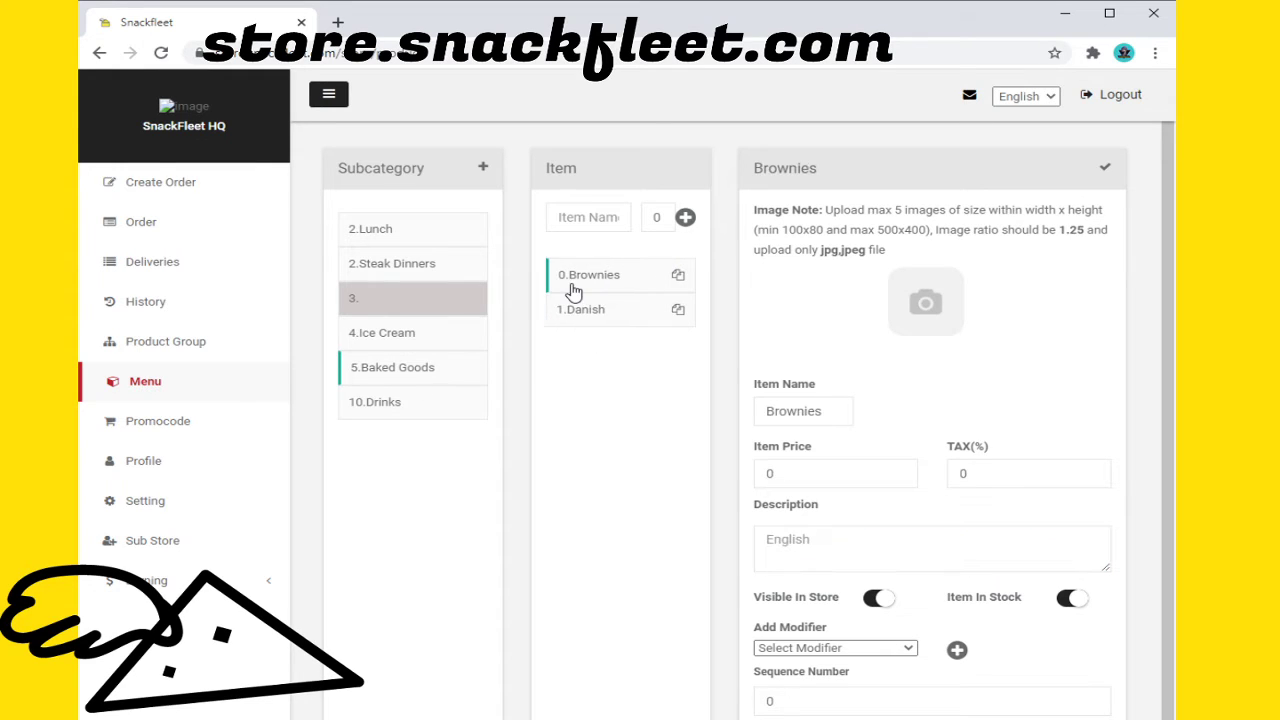
pyautogui.click(578, 310)
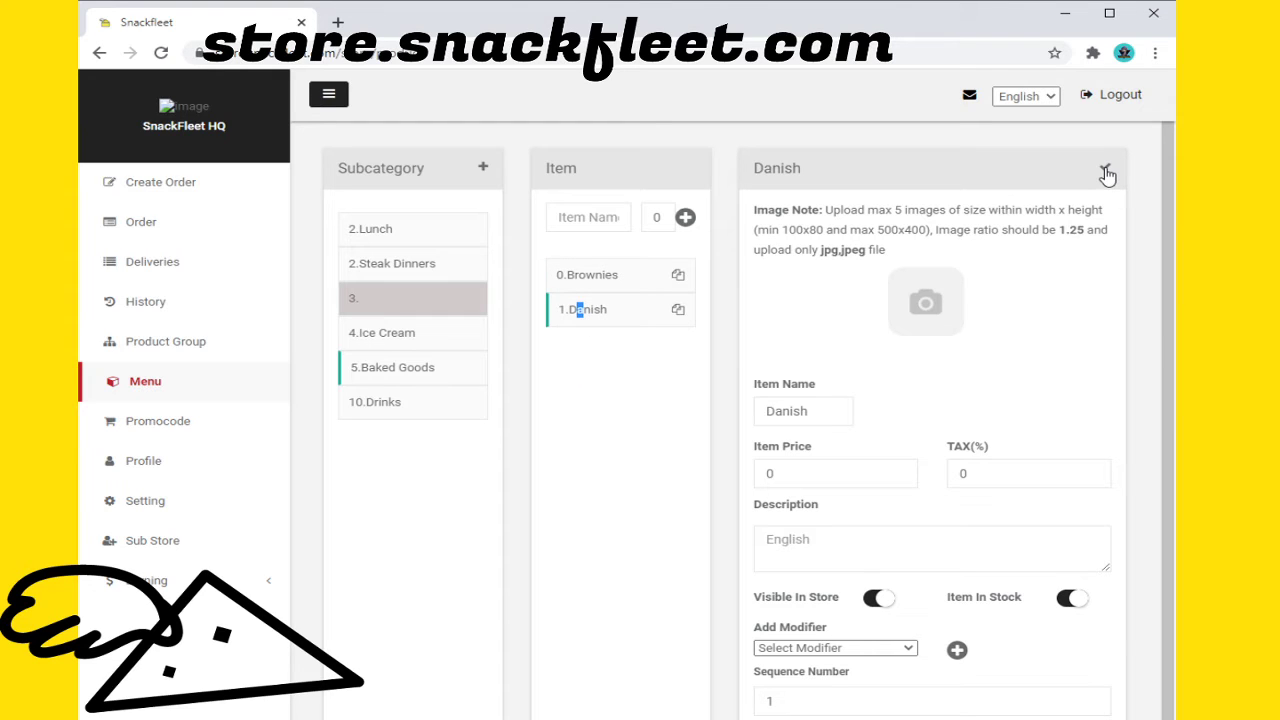
# Step: Give the Danish item a price of 1.99, 6% tax and the description "yummy danish", and save it
pyautogui.click(830, 472)
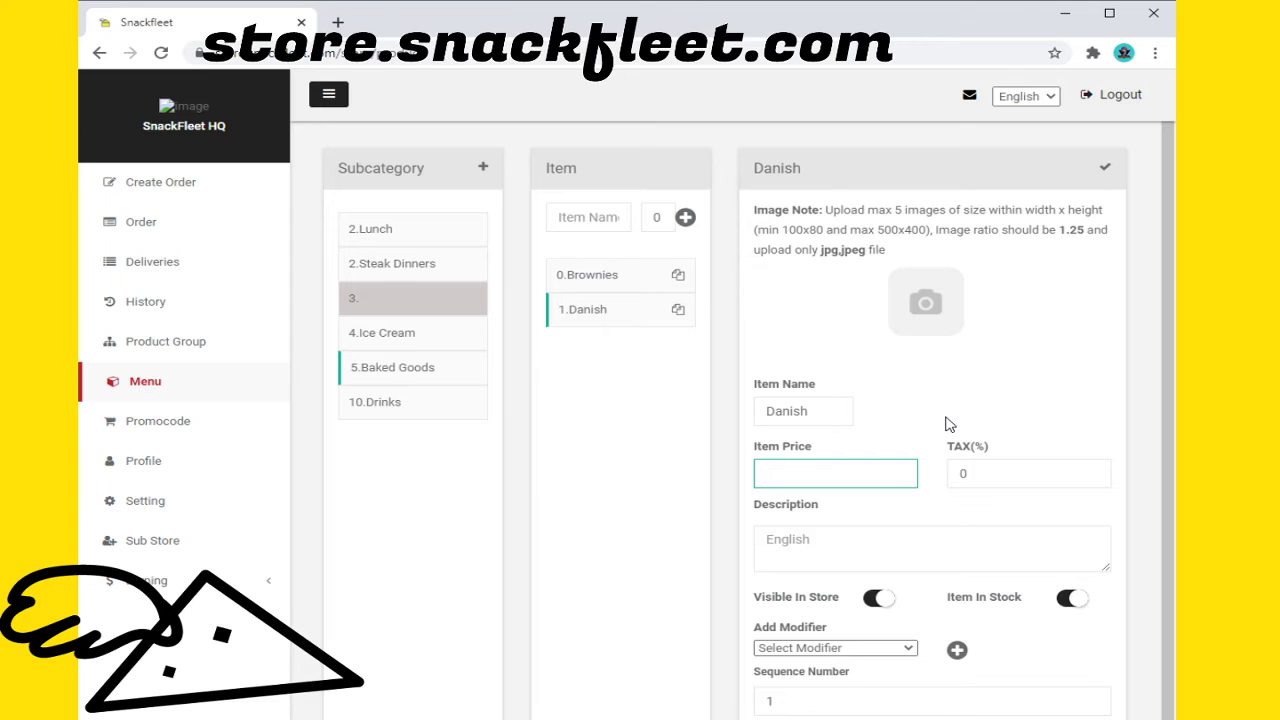
pyautogui.click(972, 472)
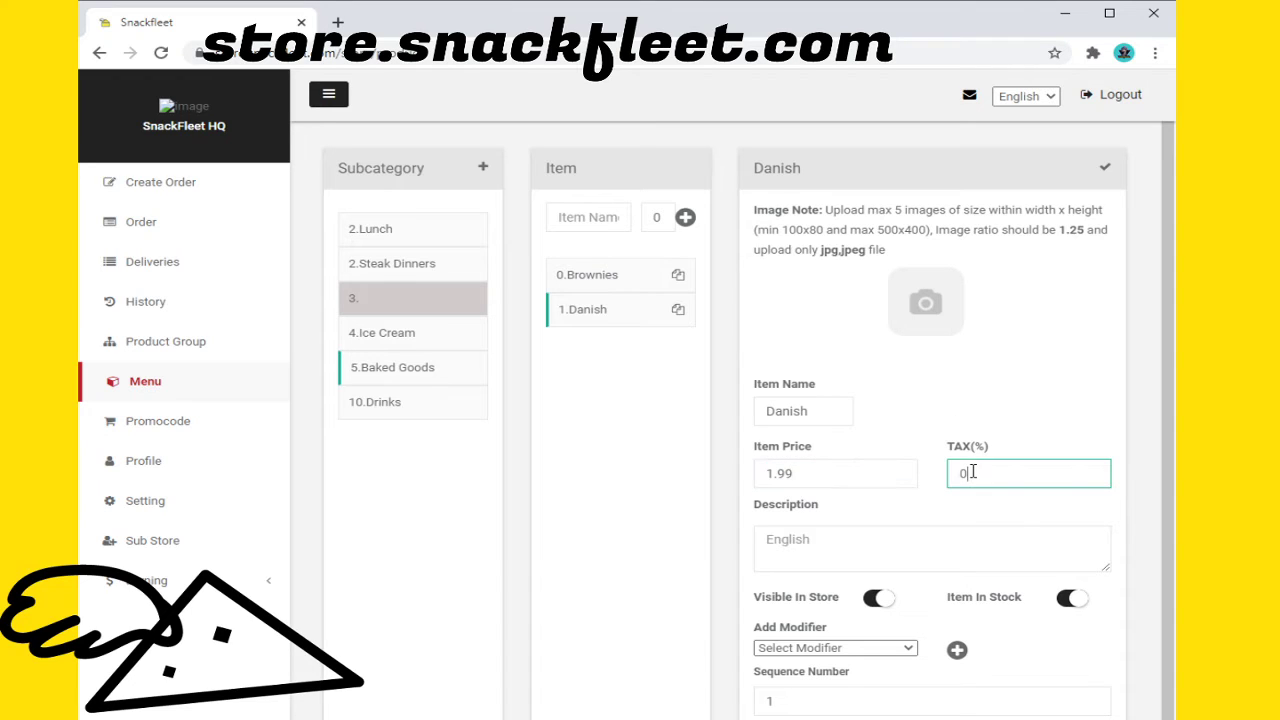
pyautogui.click(854, 559)
pyautogui.write('yummy')
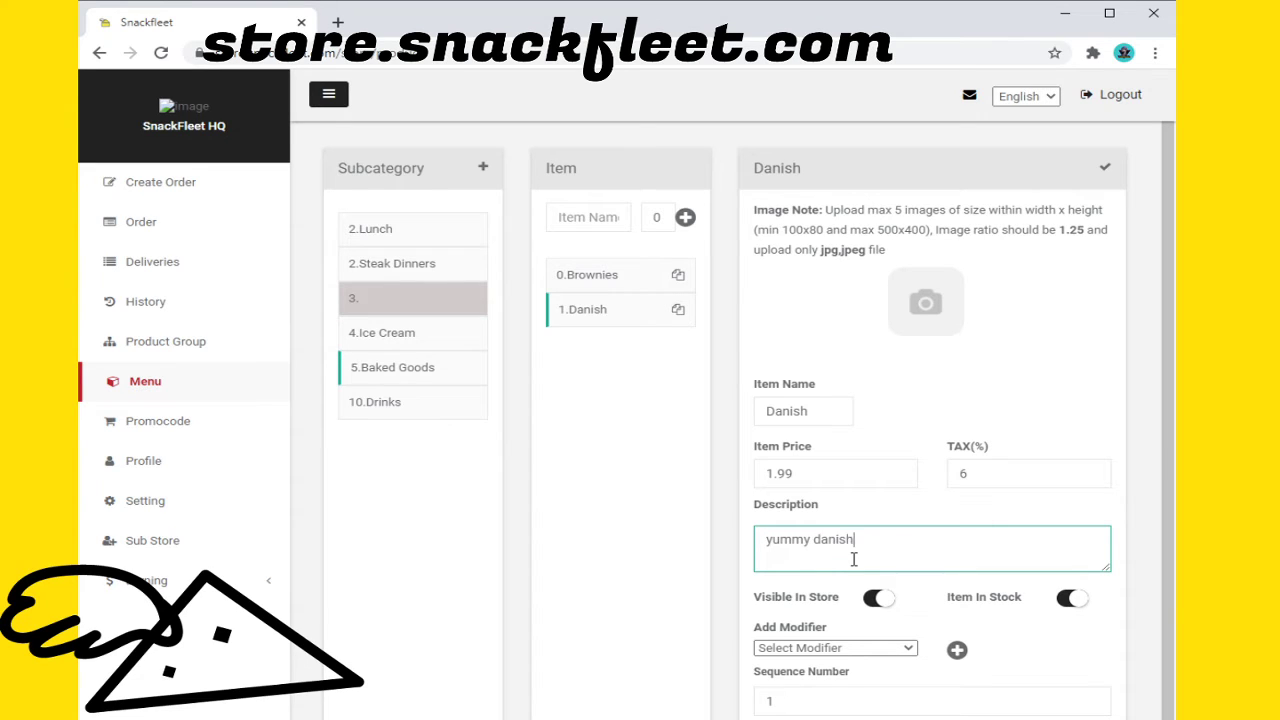
pyautogui.write(' danish')
pyautogui.click(1104, 170)
# Step: Give the Brownies item a price of 1.99, 6% tax and the description "yummy brownie", and save it
pyautogui.click(594, 276)
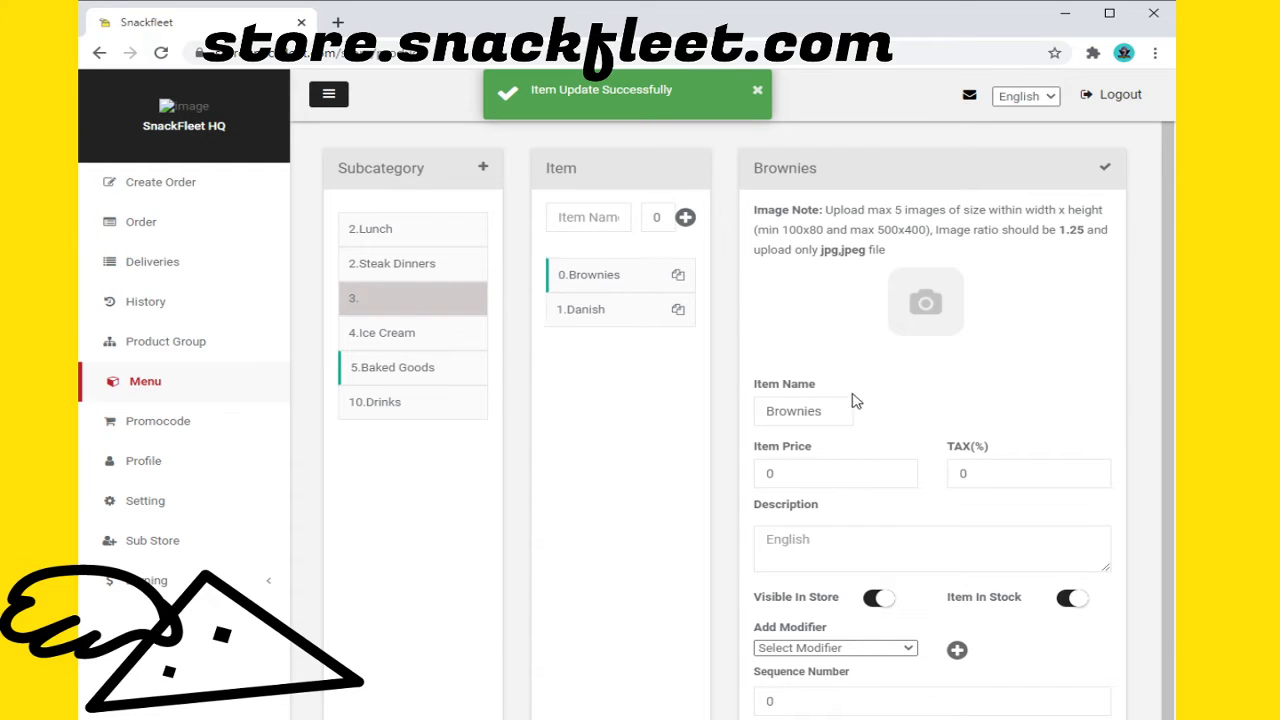
pyautogui.click(820, 475)
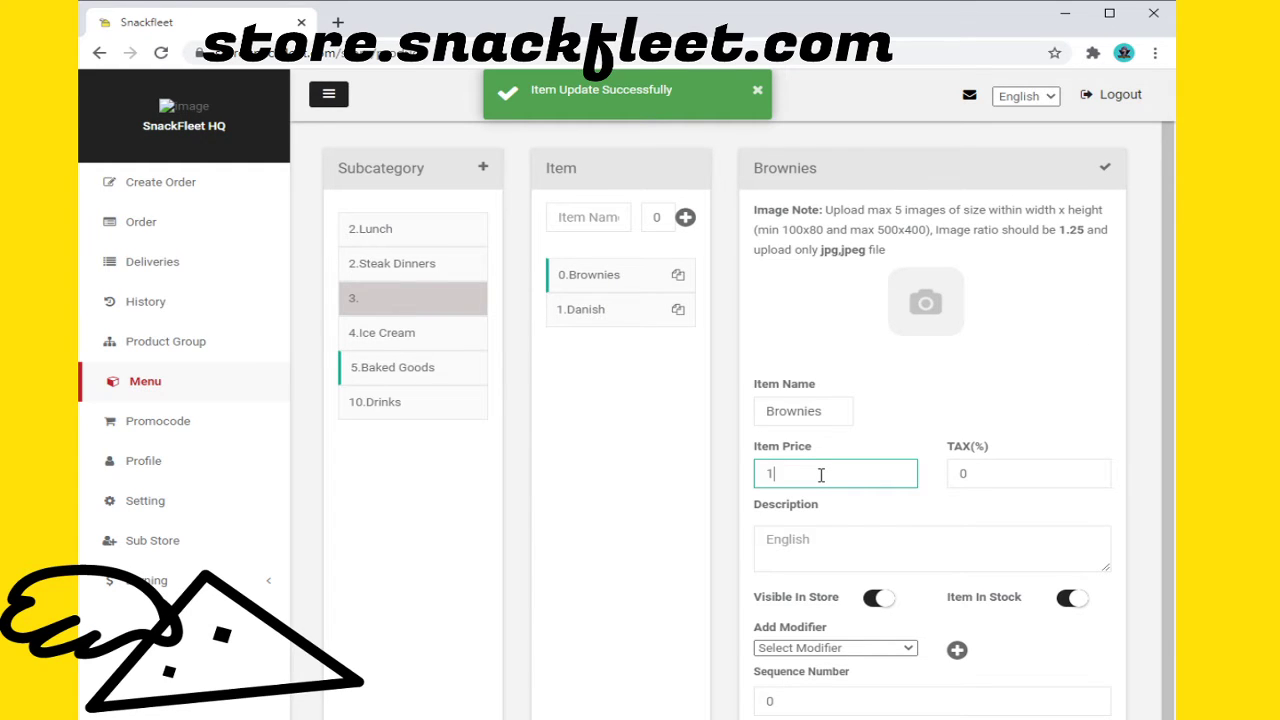
pyautogui.click(1001, 474)
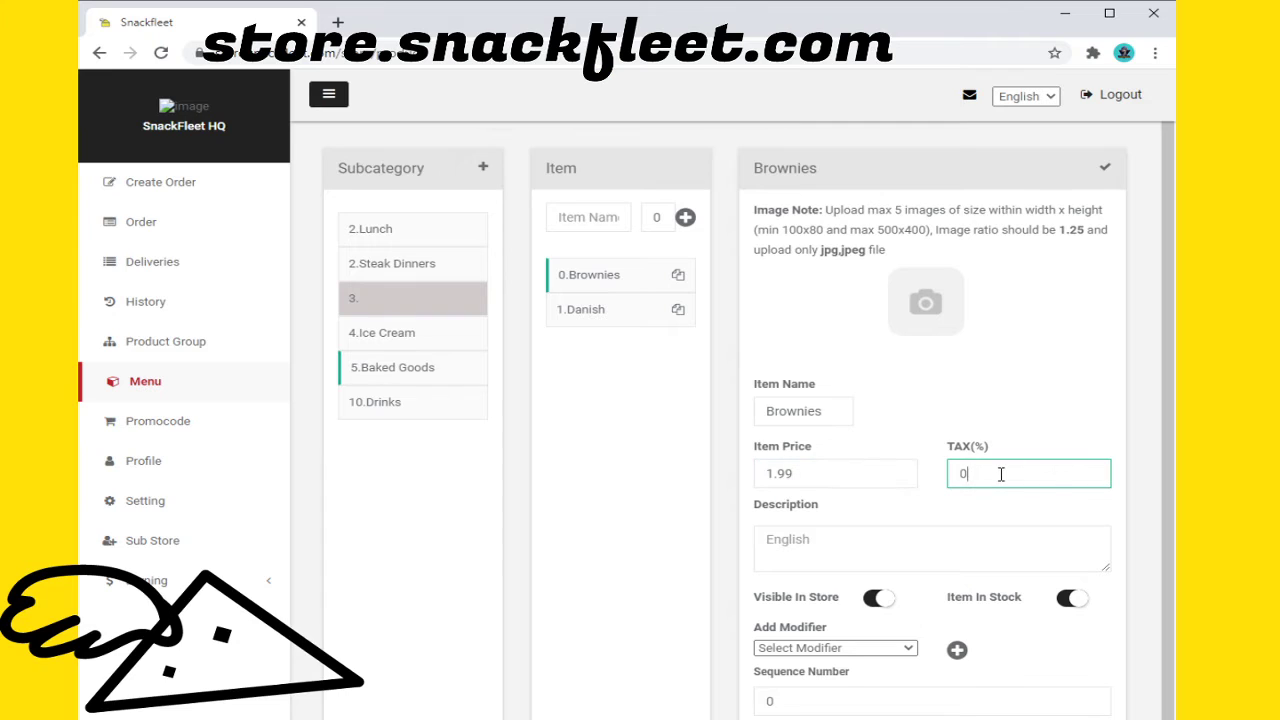
pyautogui.click(817, 538)
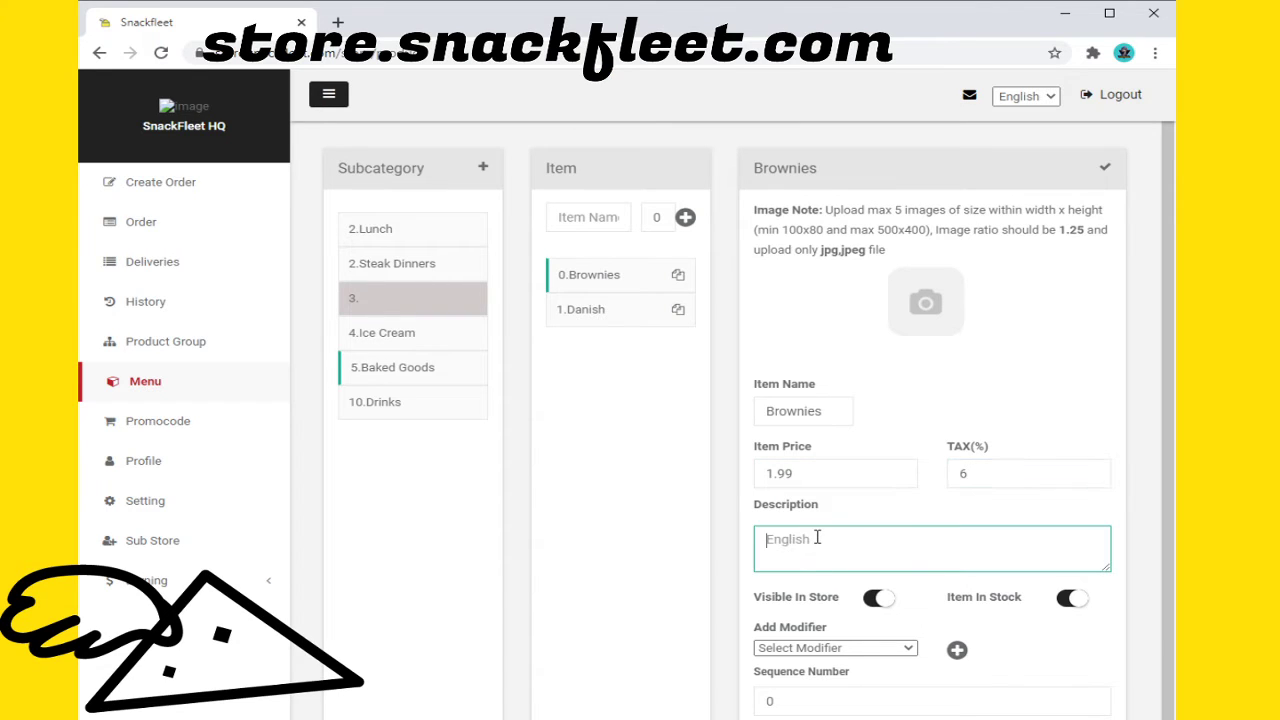
pyautogui.write('yummy brownie')
pyautogui.click(1105, 174)
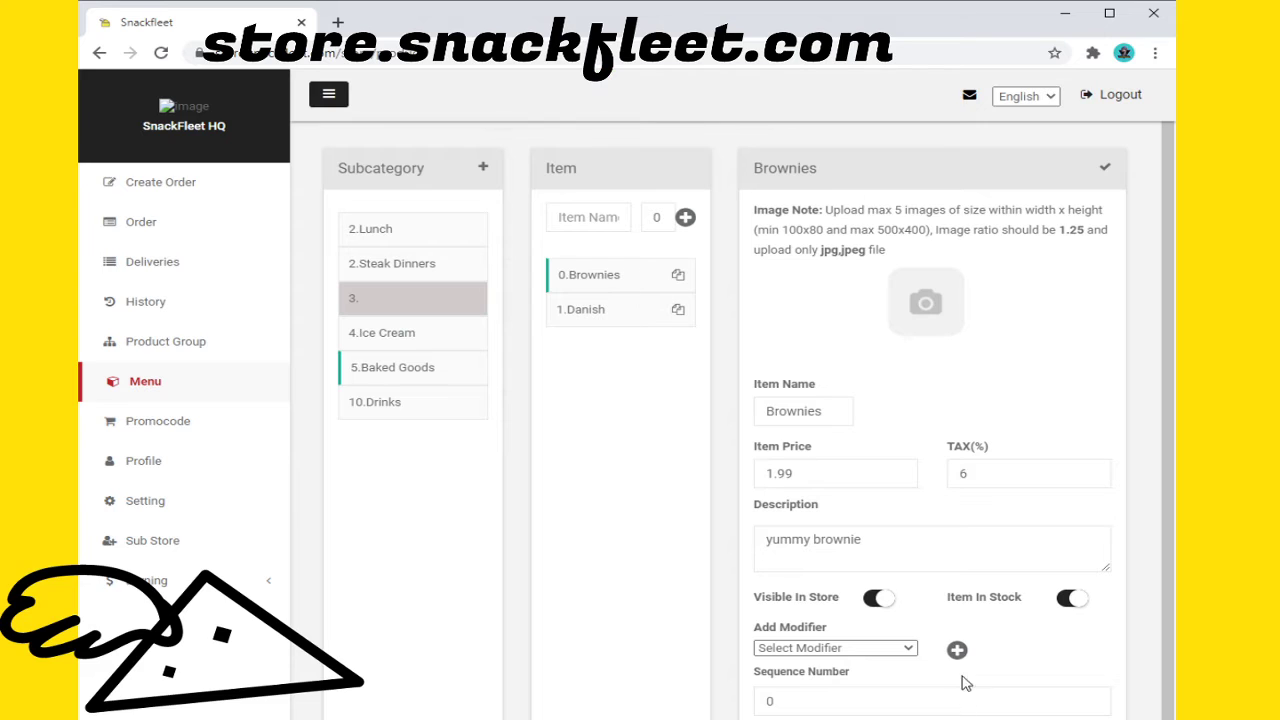
# Step: Set the Brownies item's sequence number to 2 and save it, then save the Danish item with sequence number 1
pyautogui.click(822, 693)
pyautogui.press('BackSpace')
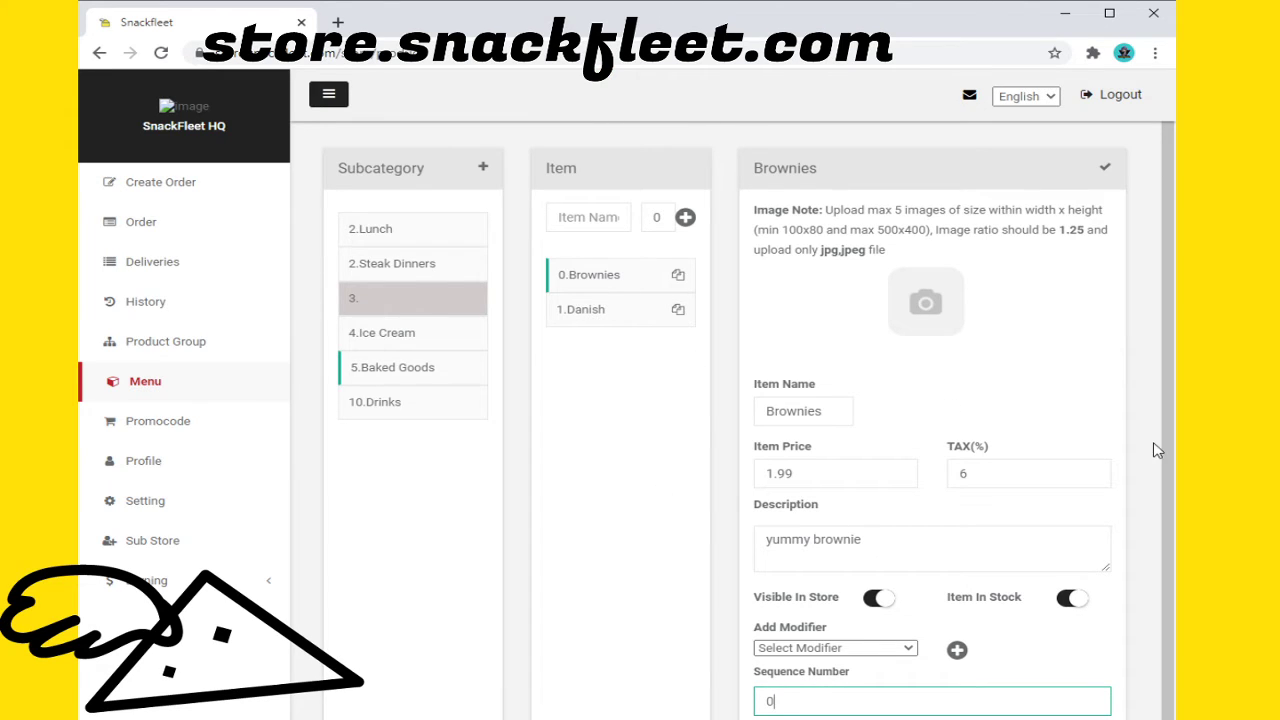
pyautogui.press('BackSpace')
pyautogui.click(1105, 168)
pyautogui.click(585, 310)
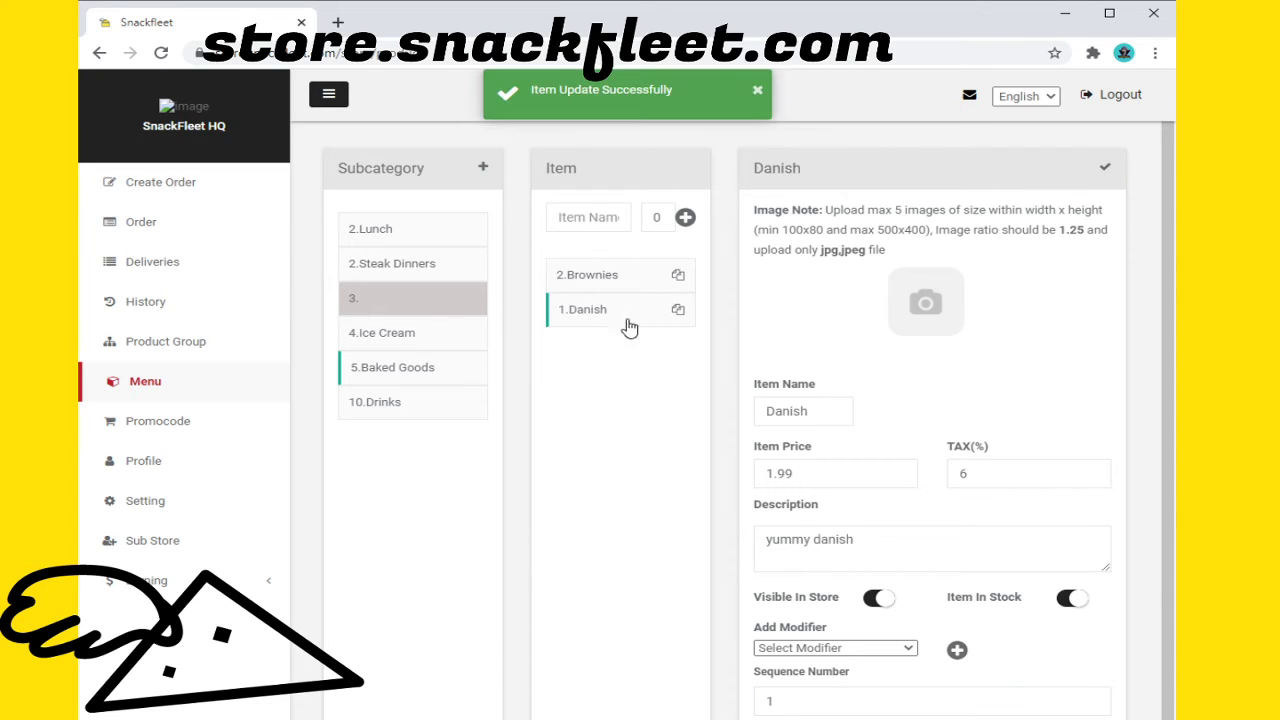
pyautogui.click(814, 699)
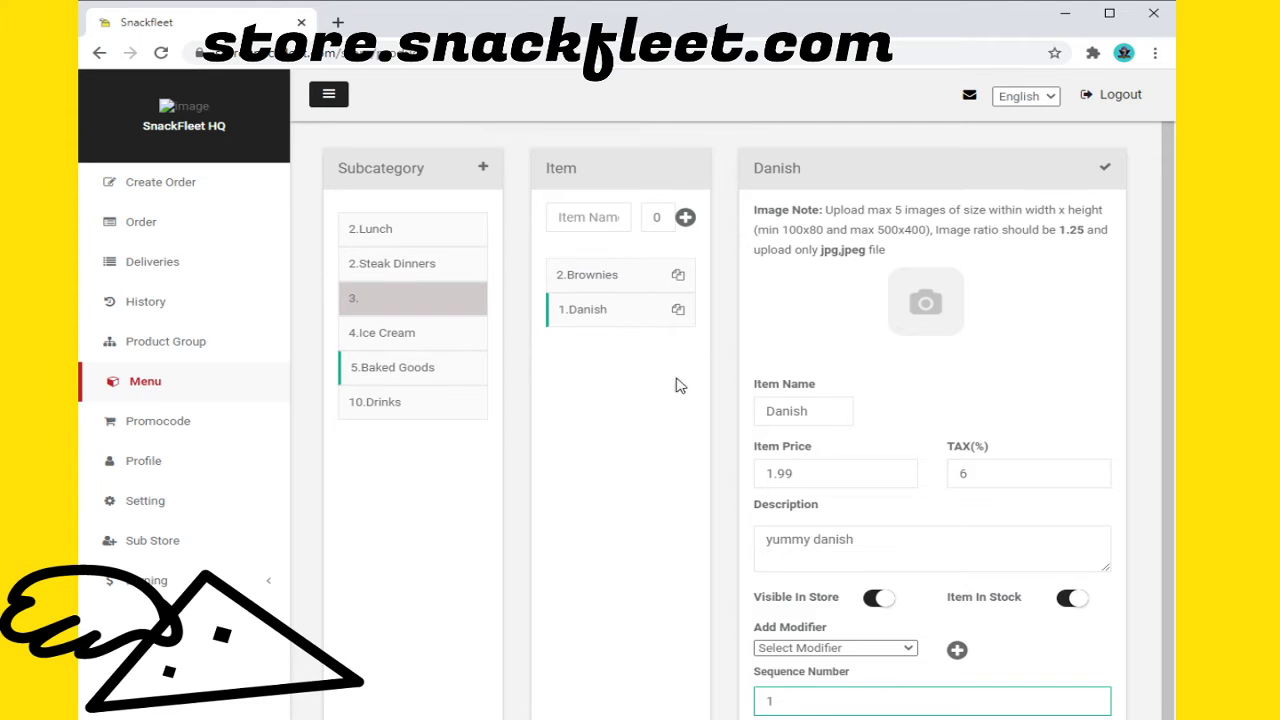
pyautogui.click(1106, 168)
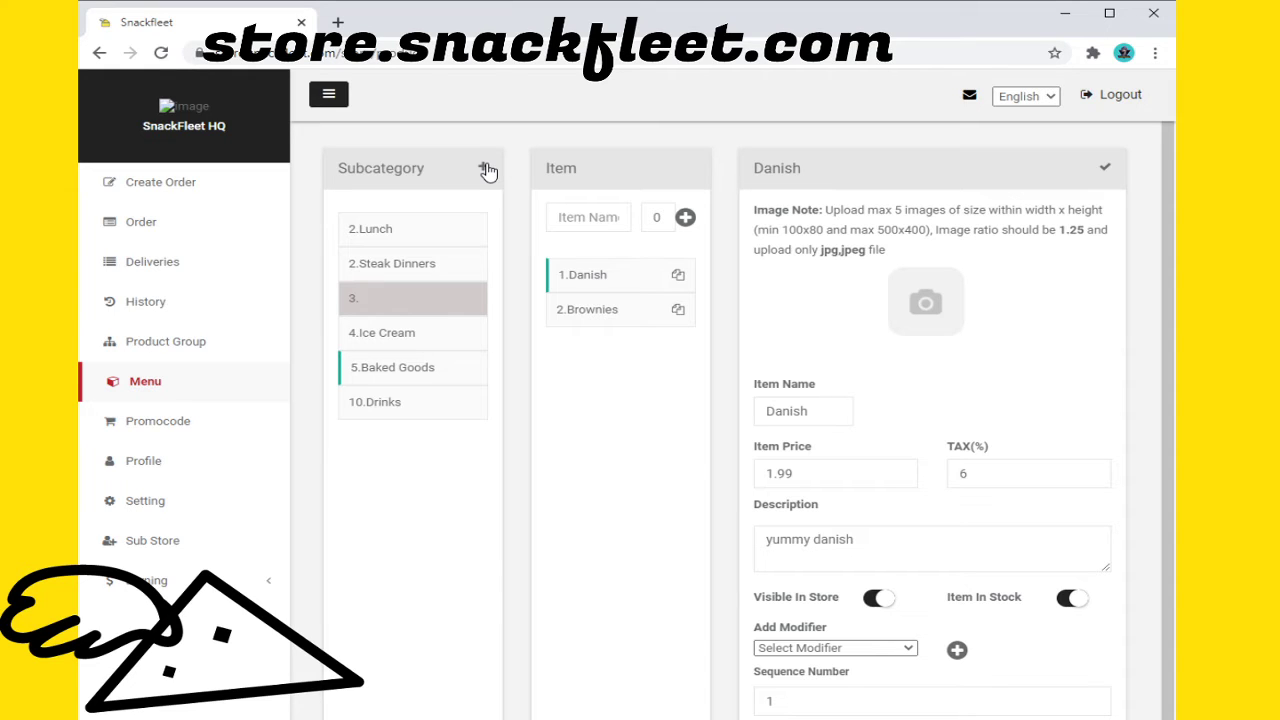
# Step: Add an item named Vanilla to the Ice Cream subcategory
pyautogui.click(408, 334)
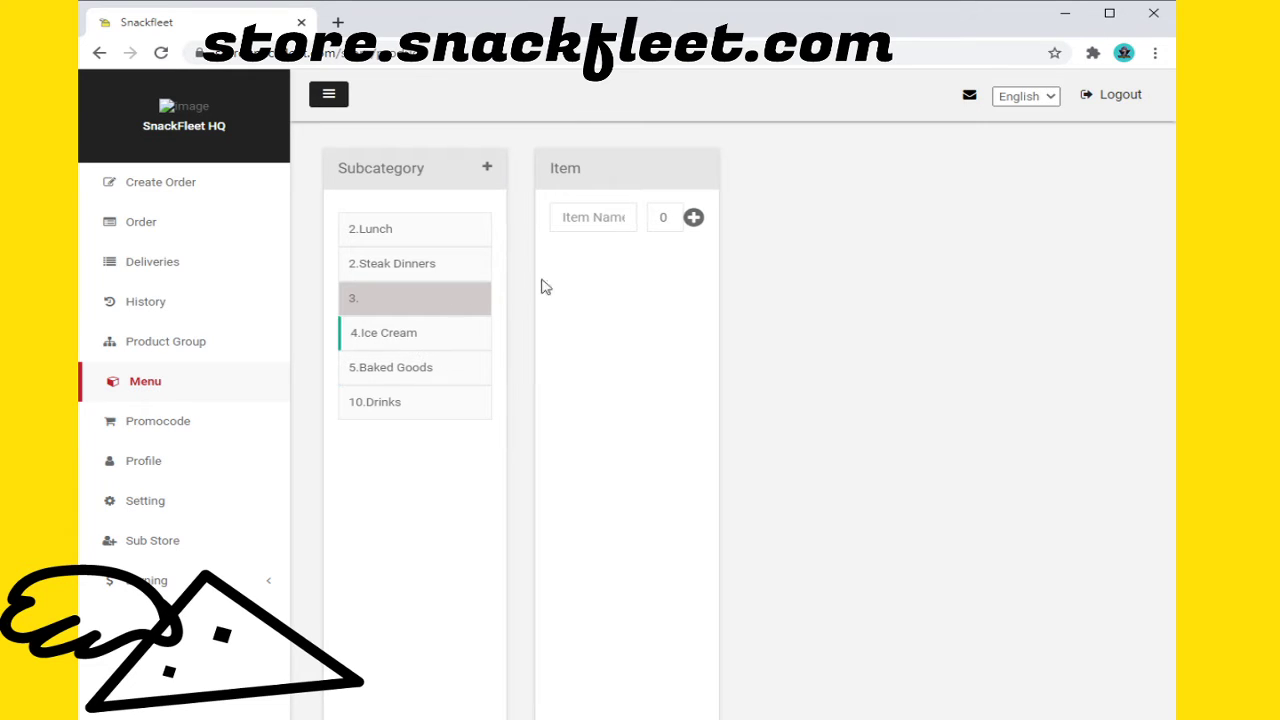
pyautogui.click(596, 221)
pyautogui.write('Van')
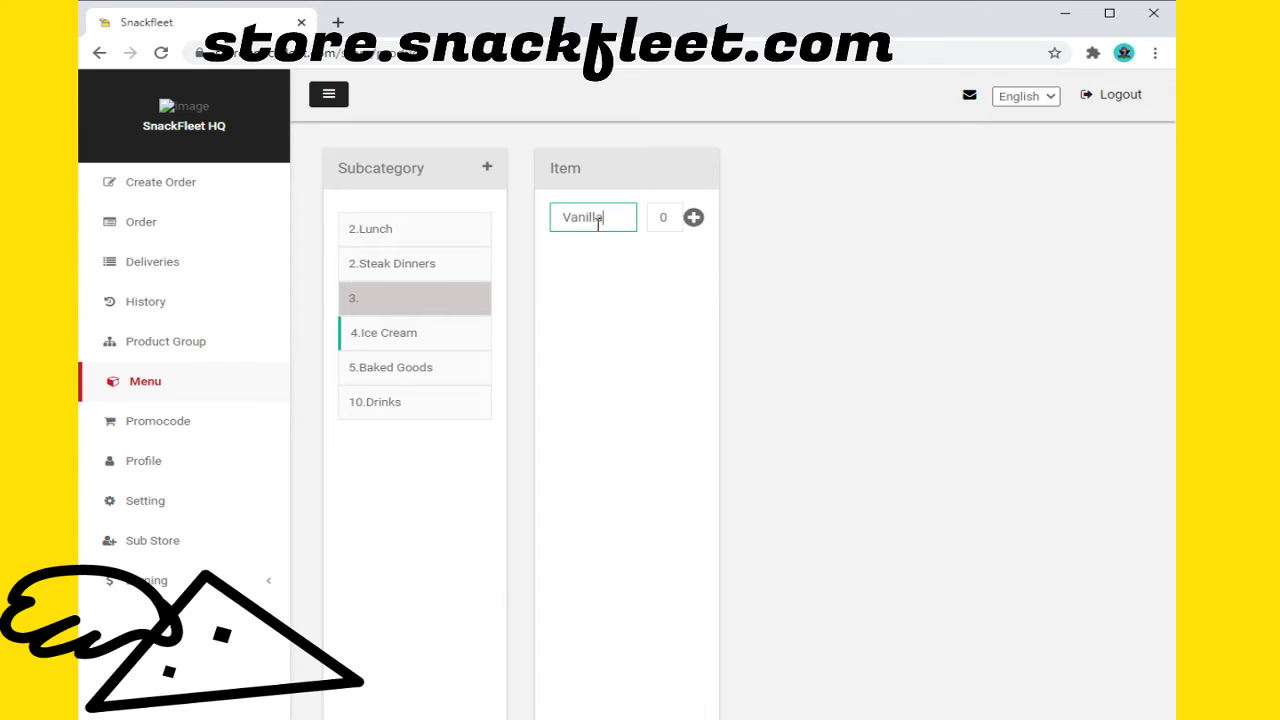
pyautogui.write('illa')
pyautogui.click(693, 217)
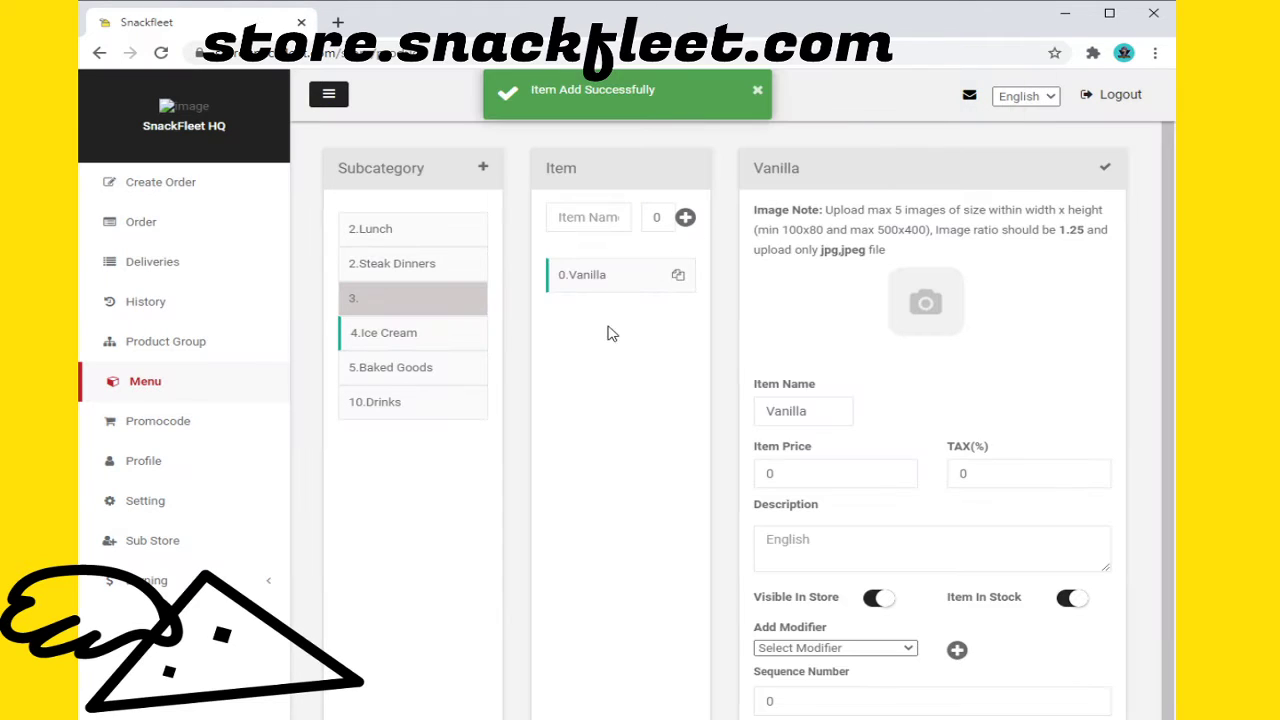
# Step: Add a second Ice Cream item named Chocolate Sunday
pyautogui.click(593, 215)
pyautogui.write('CX')
pyautogui.write('ocolate ')
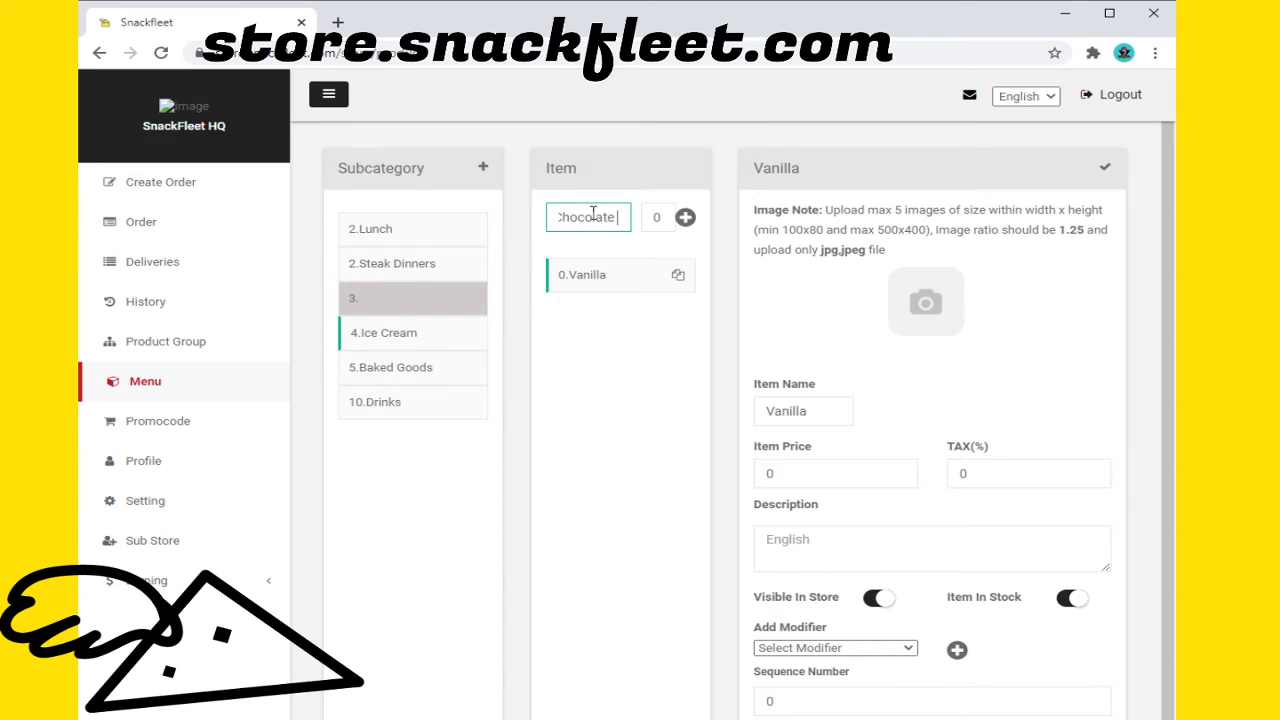
pyautogui.write('Sunday')
pyautogui.click(843, 475)
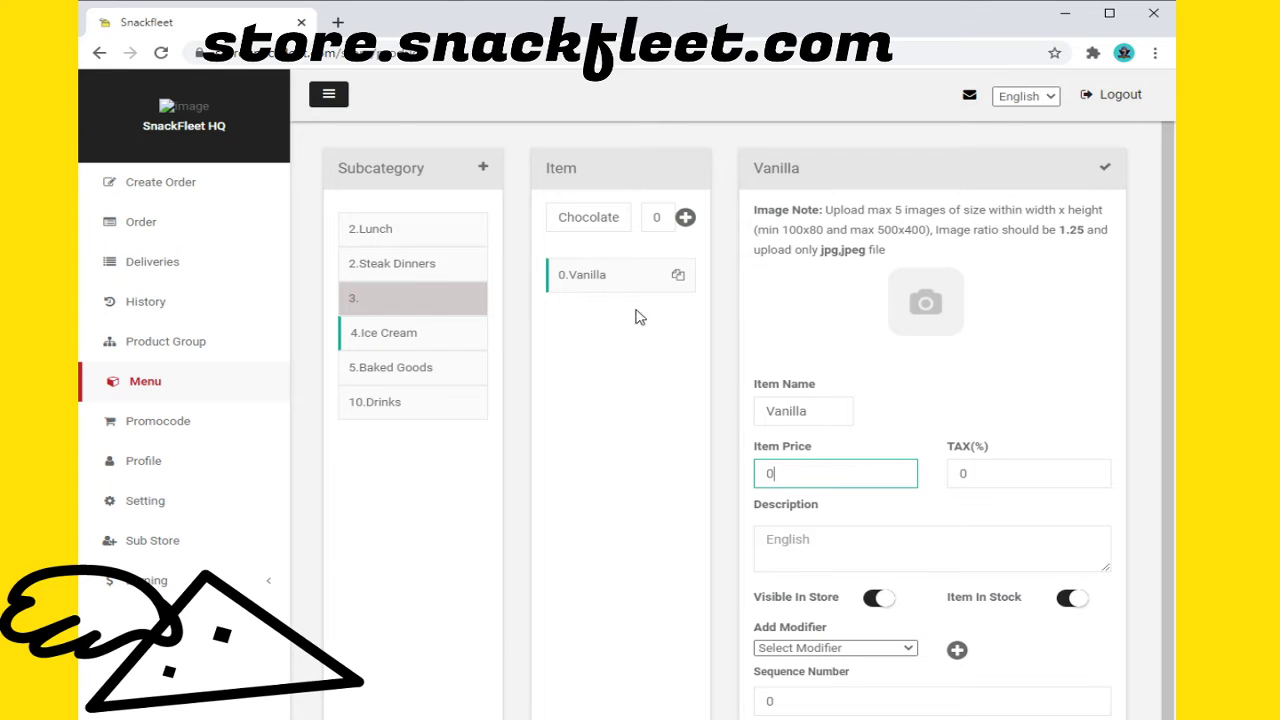
pyautogui.click(685, 218)
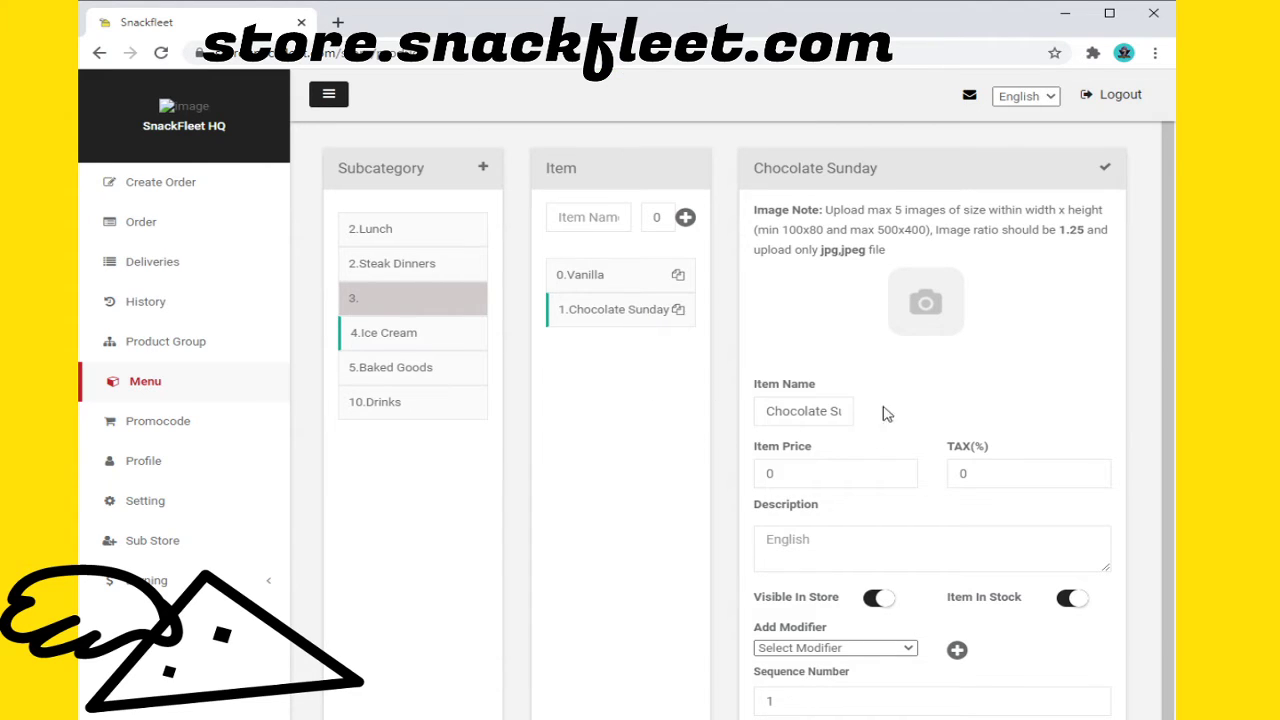
# Step: Give the Chocolate Sunday item a price of 3.00, 6% tax and the description "yummy sundae", and save it
pyautogui.click(852, 470)
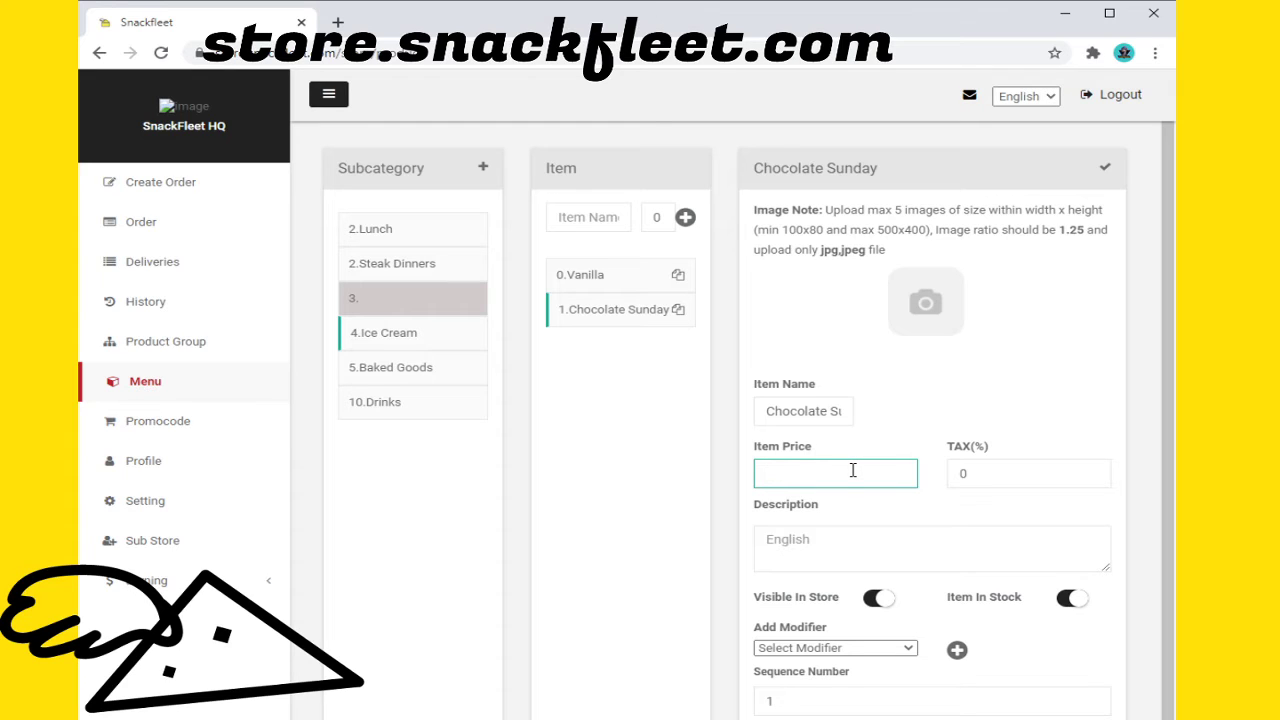
pyautogui.write('3.00')
pyautogui.click(1043, 482)
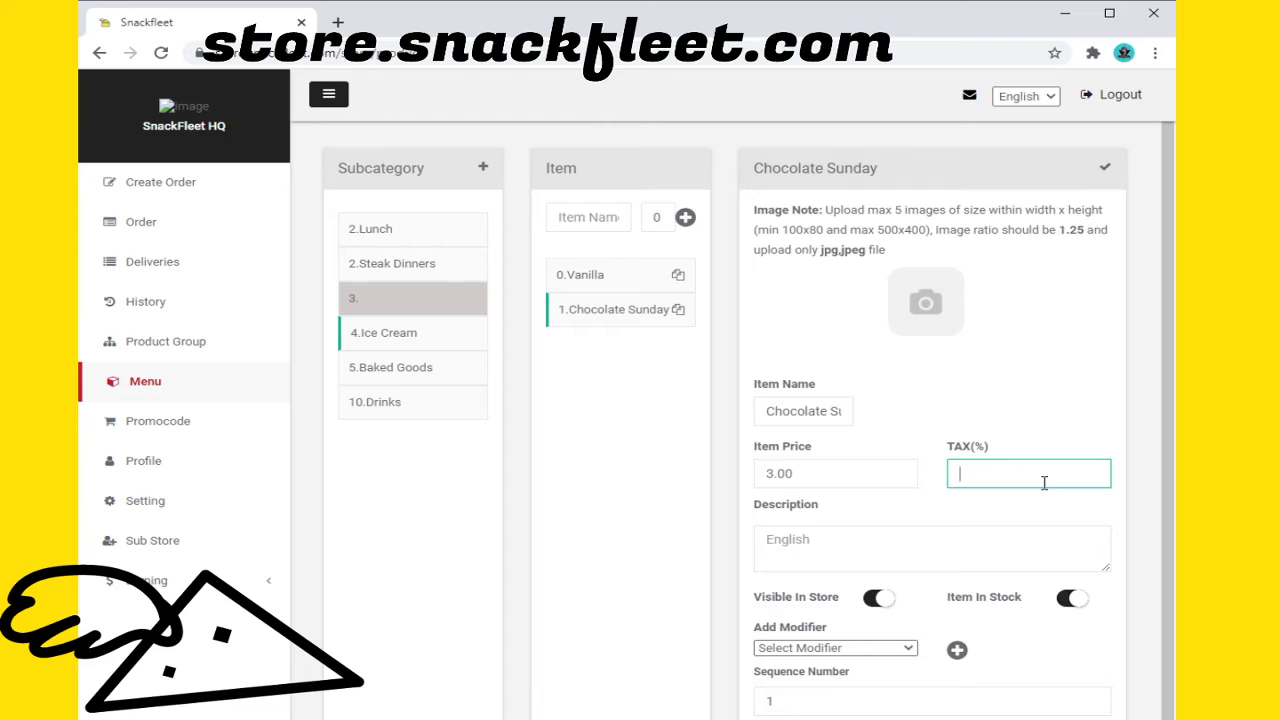
pyautogui.write('6')
pyautogui.click(887, 547)
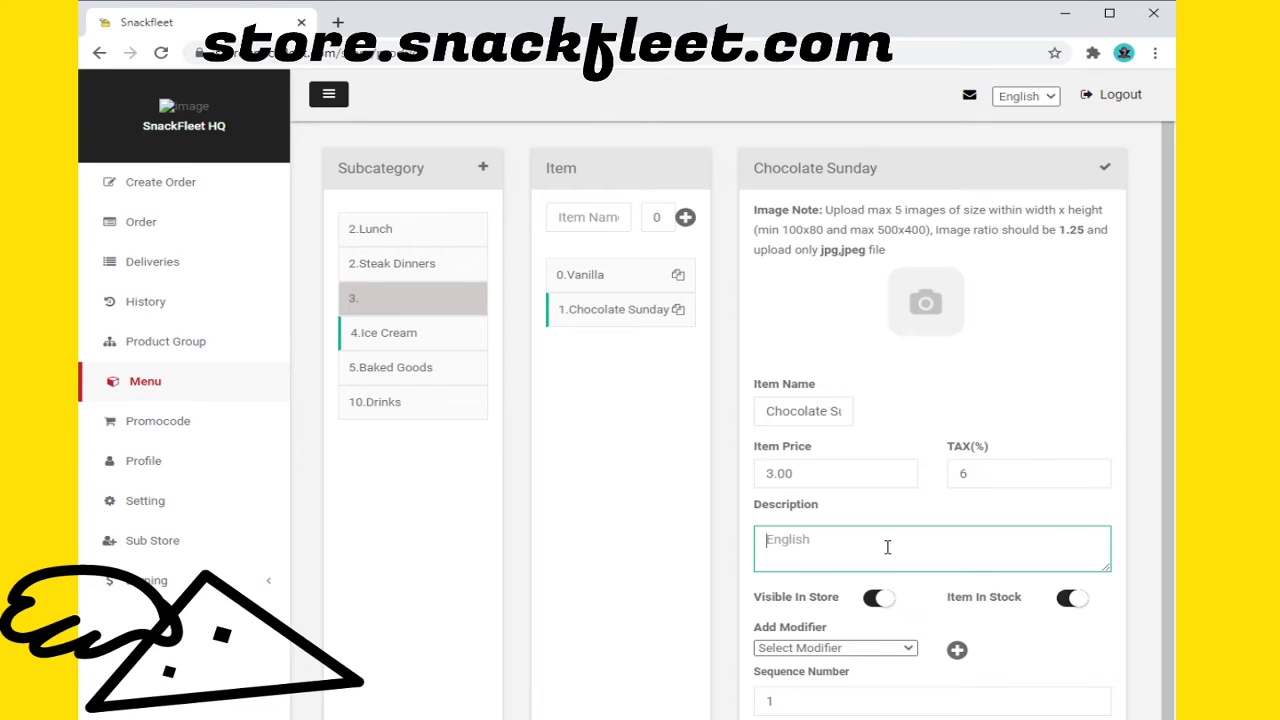
pyautogui.write('yummy sundae')
pyautogui.click(1105, 167)
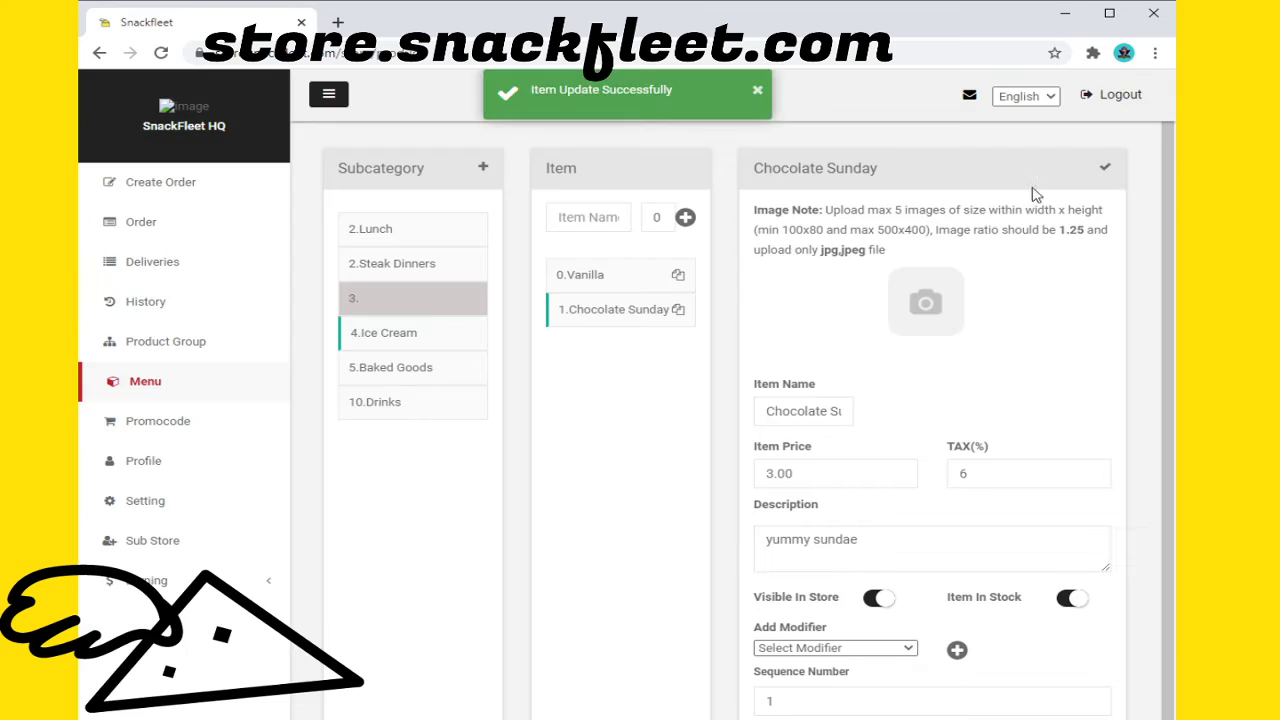
# Step: Go to the modifier groups and add a group named Sundae Toppings
pyautogui.click(606, 320)
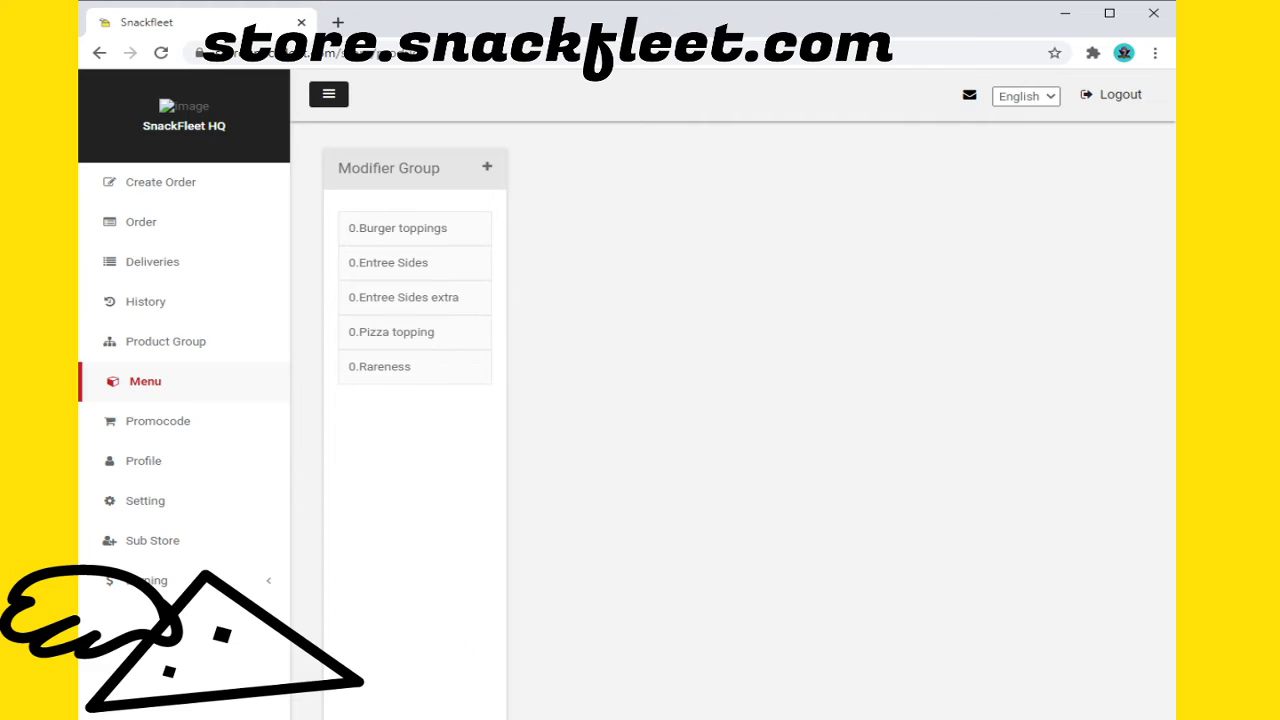
pyautogui.click(487, 168)
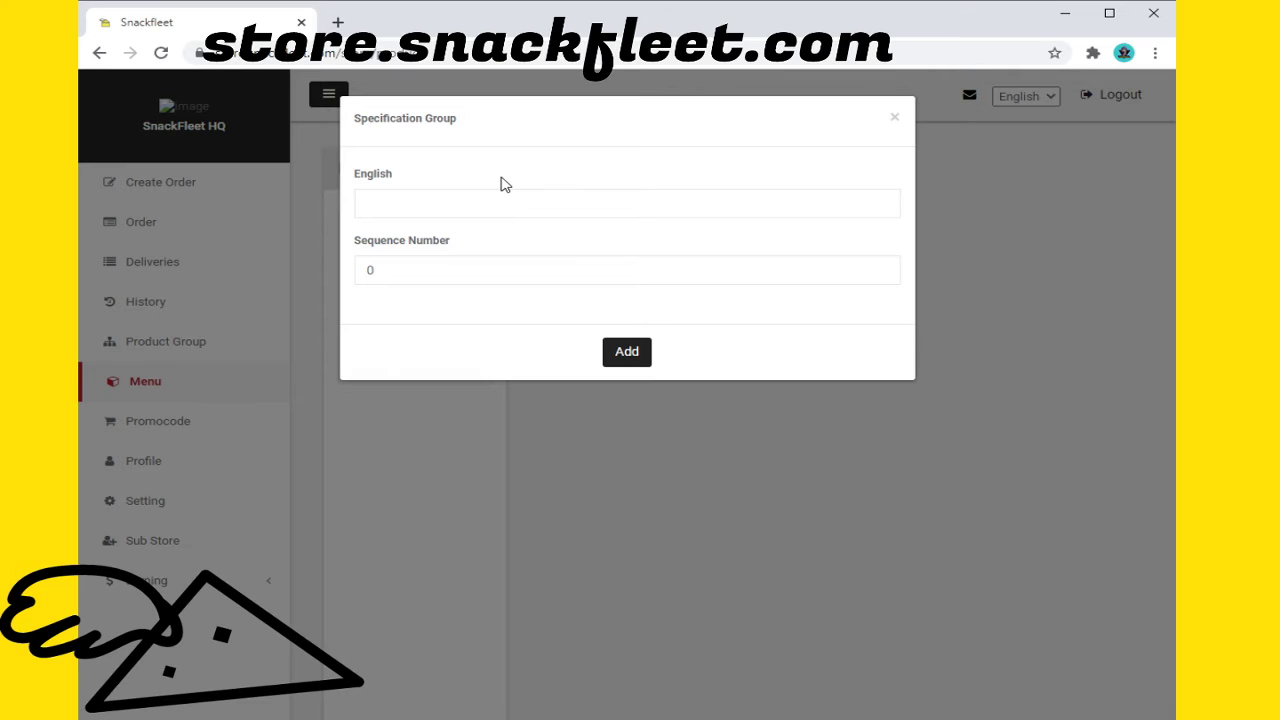
pyautogui.click(497, 208)
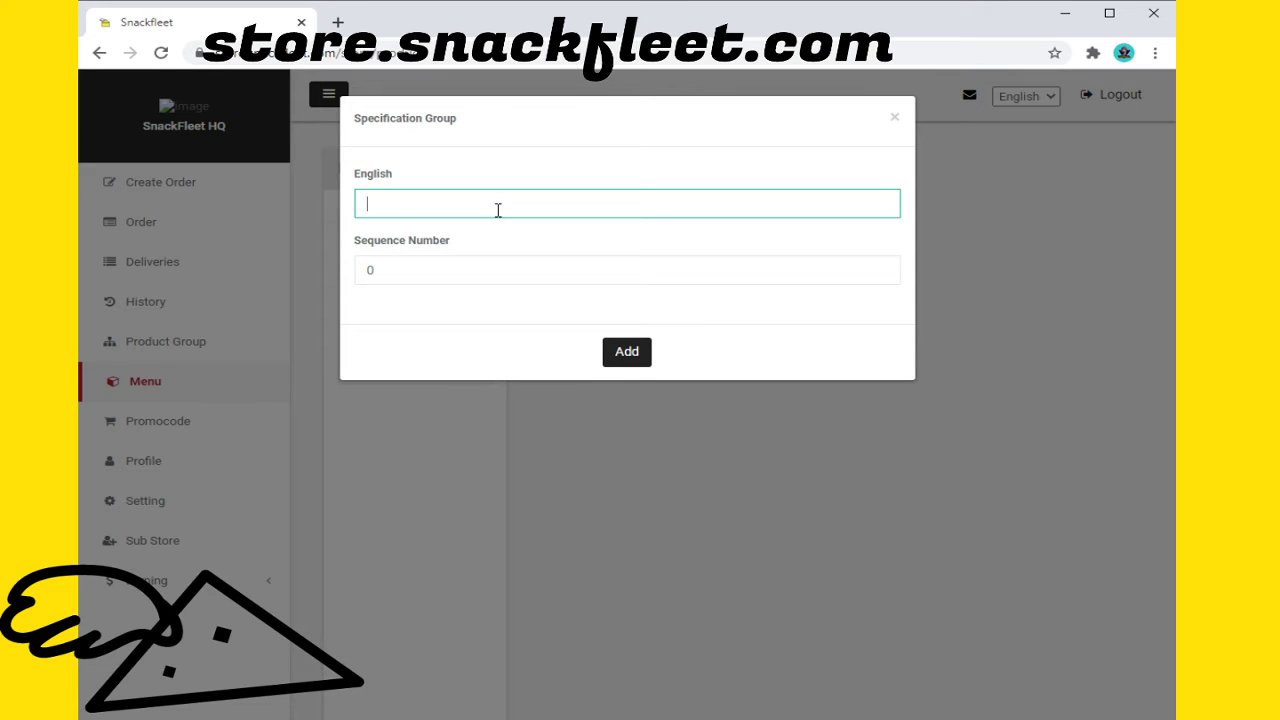
pyautogui.write('Sundae Toppings')
pyautogui.click(626, 352)
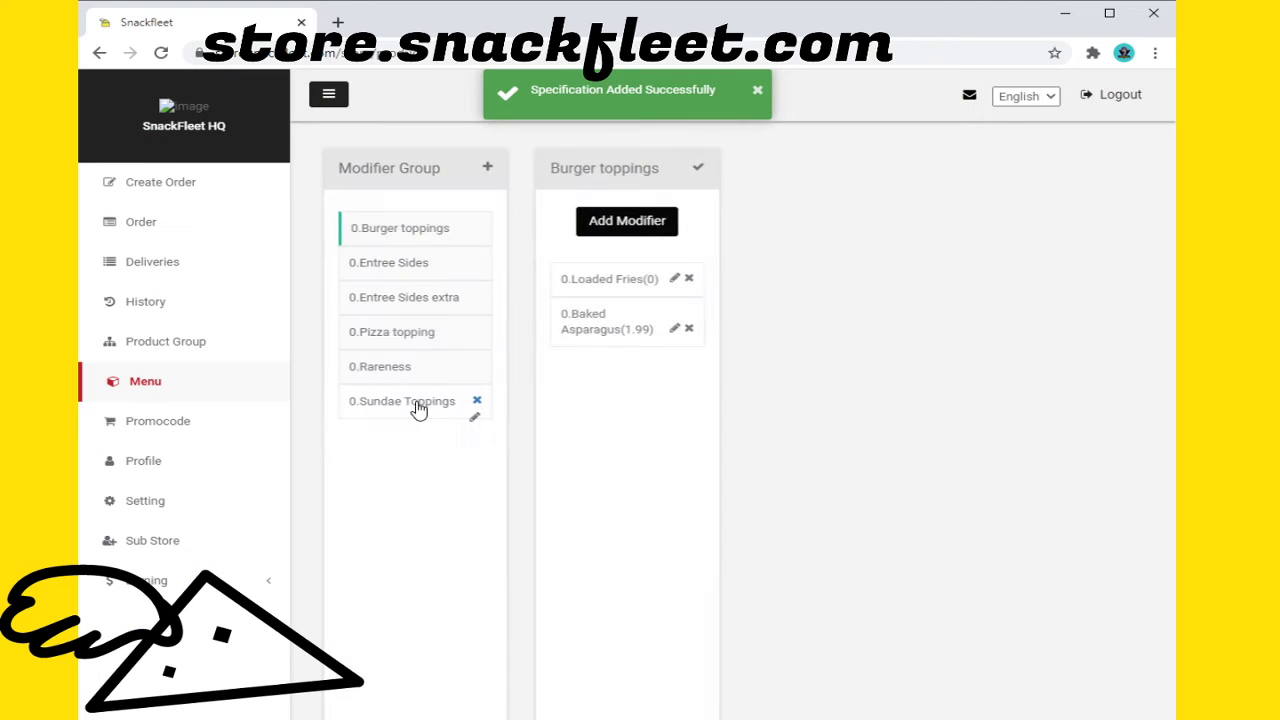
# Step: Add a modifier named M&m's to the Sundae Toppings group
pyautogui.click(418, 408)
pyautogui.click(628, 221)
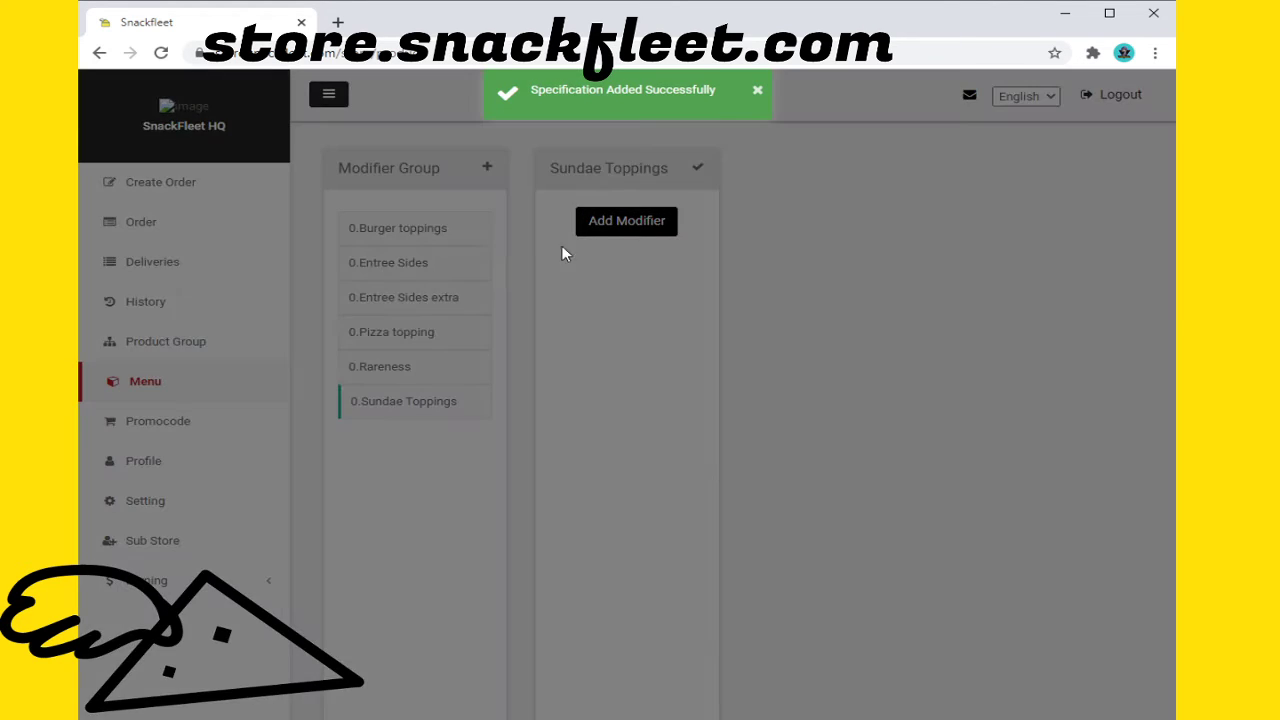
pyautogui.click(476, 200)
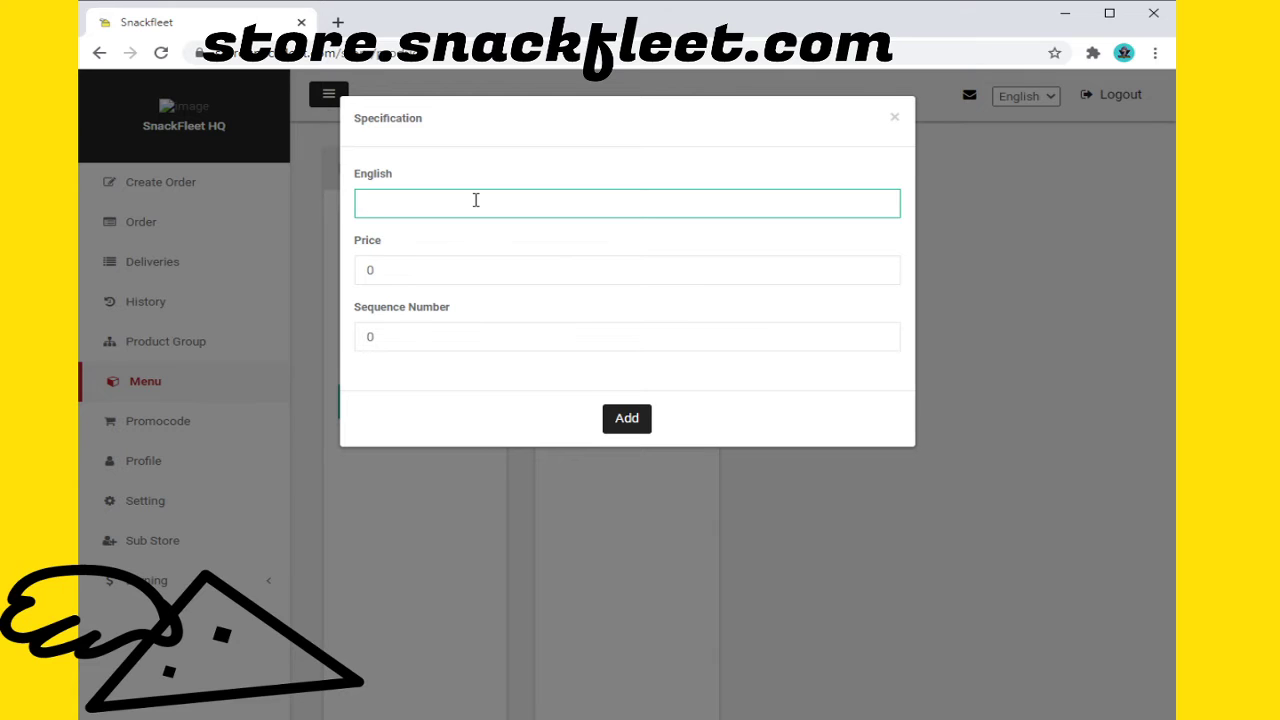
pyautogui.write("M&m's")
pyautogui.click(632, 418)
# Step: Add the modifiers "peanut butter cups" and "sprinkles" to the Sundae Toppings group
pyautogui.click(644, 221)
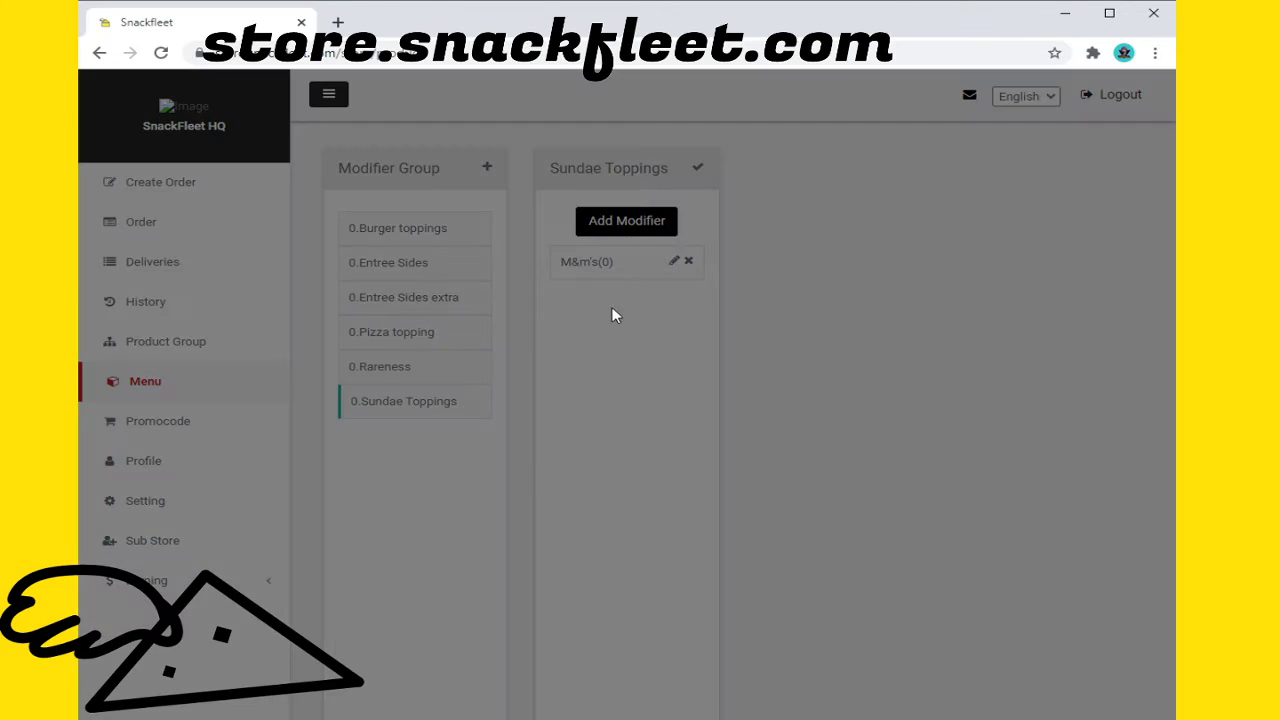
pyautogui.click(406, 197)
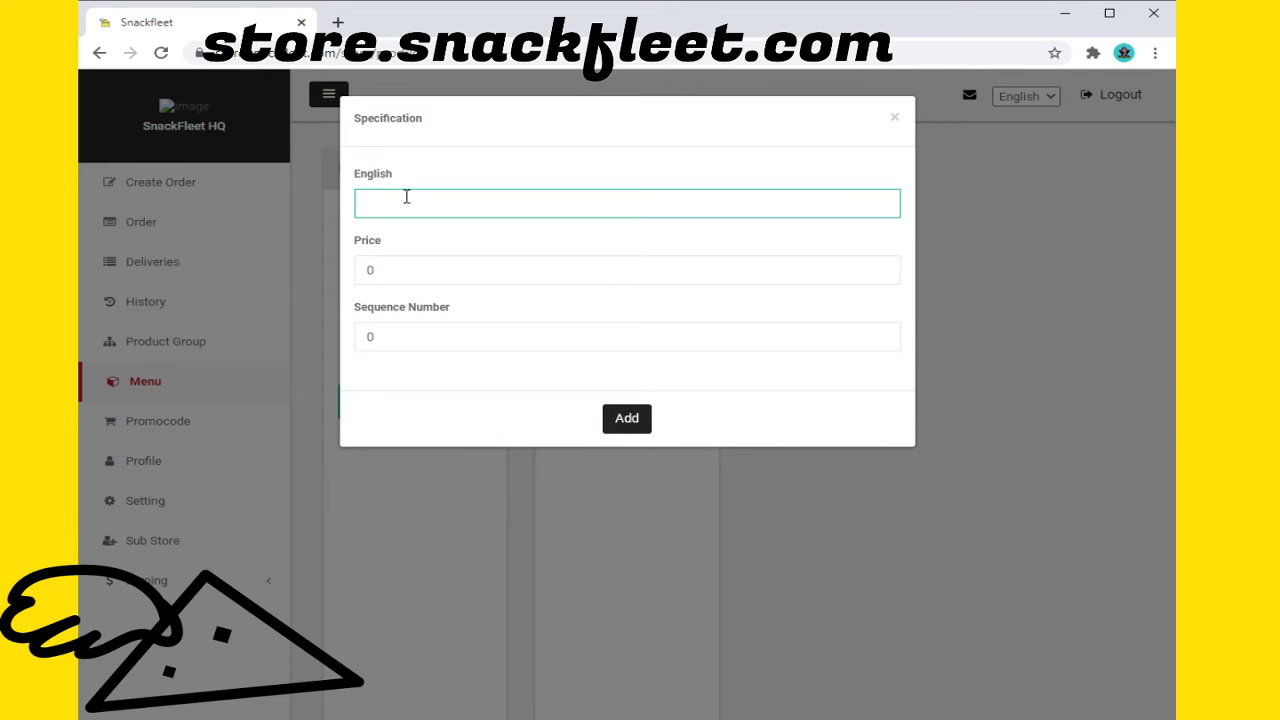
pyautogui.write('peanut butter cups')
pyautogui.click(632, 418)
pyautogui.click(632, 224)
pyautogui.write('sprinkles')
pyautogui.click(608, 428)
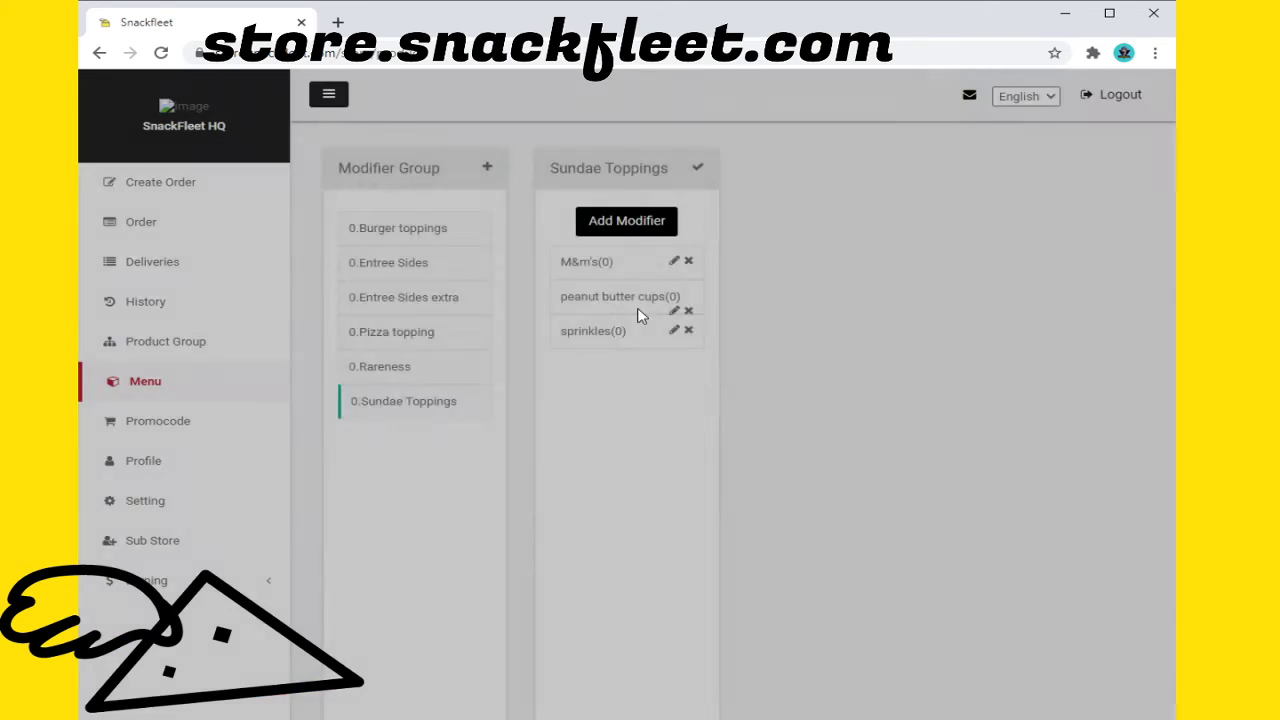
# Step: Add a modifier named "gummy bears" to the Sundae Toppings group
pyautogui.click(623, 220)
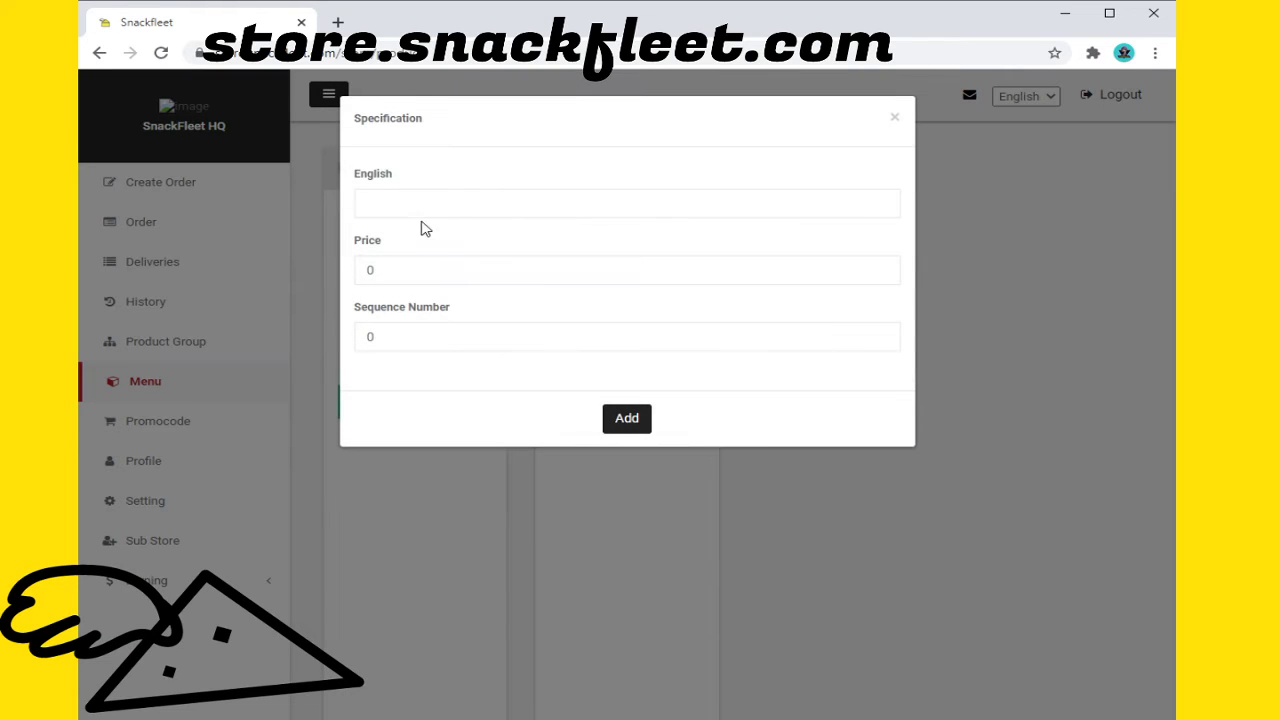
pyautogui.click(600, 207)
pyautogui.write('c')
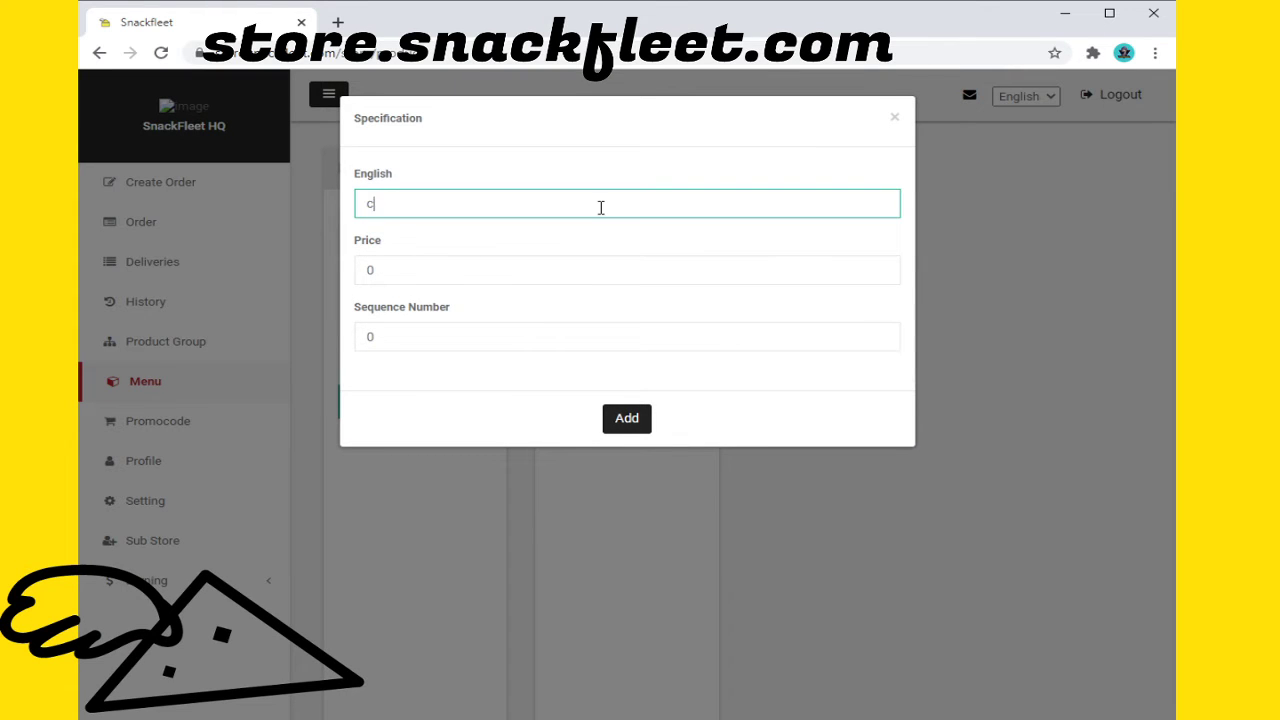
pyautogui.write('hoco')
pyautogui.press('BackSpace')
pyautogui.press('BackSpace')
pyautogui.press('BackSpace')
pyautogui.press('BackSpace')
pyautogui.write('gummy bears')
pyautogui.click(606, 436)
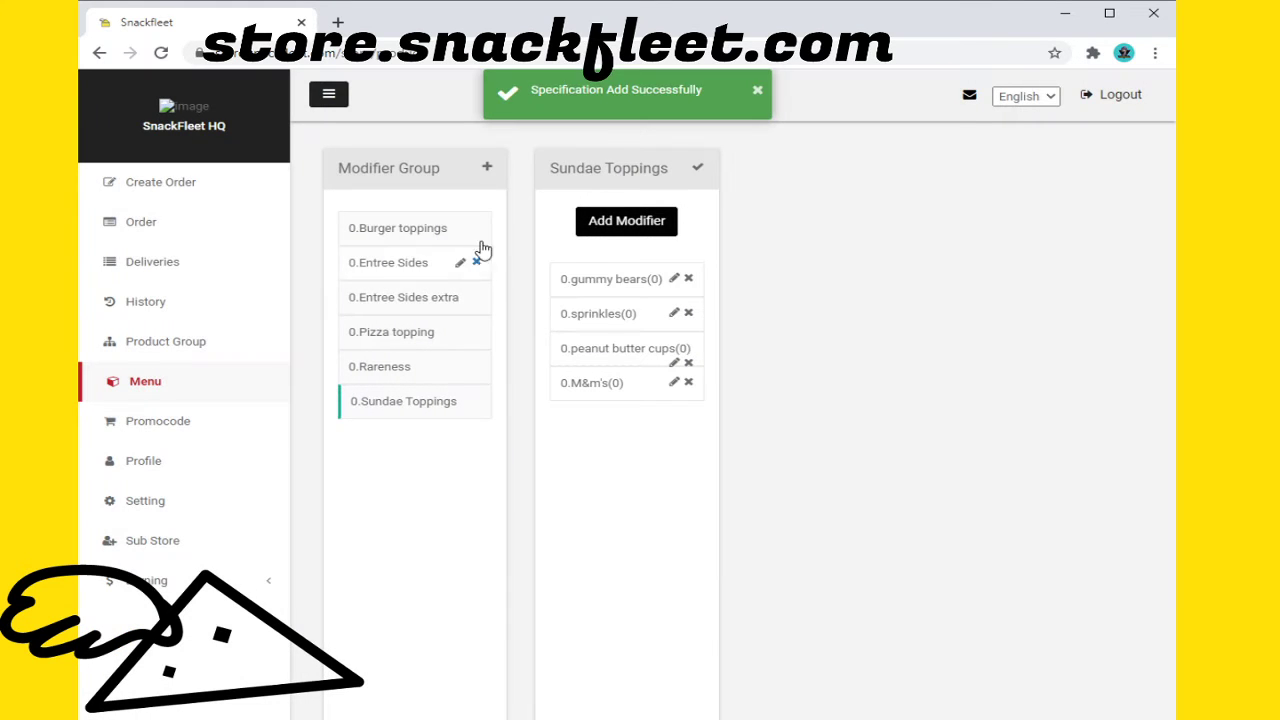
# Step: Add a modifier group named Sundae Syrups
pyautogui.click(489, 170)
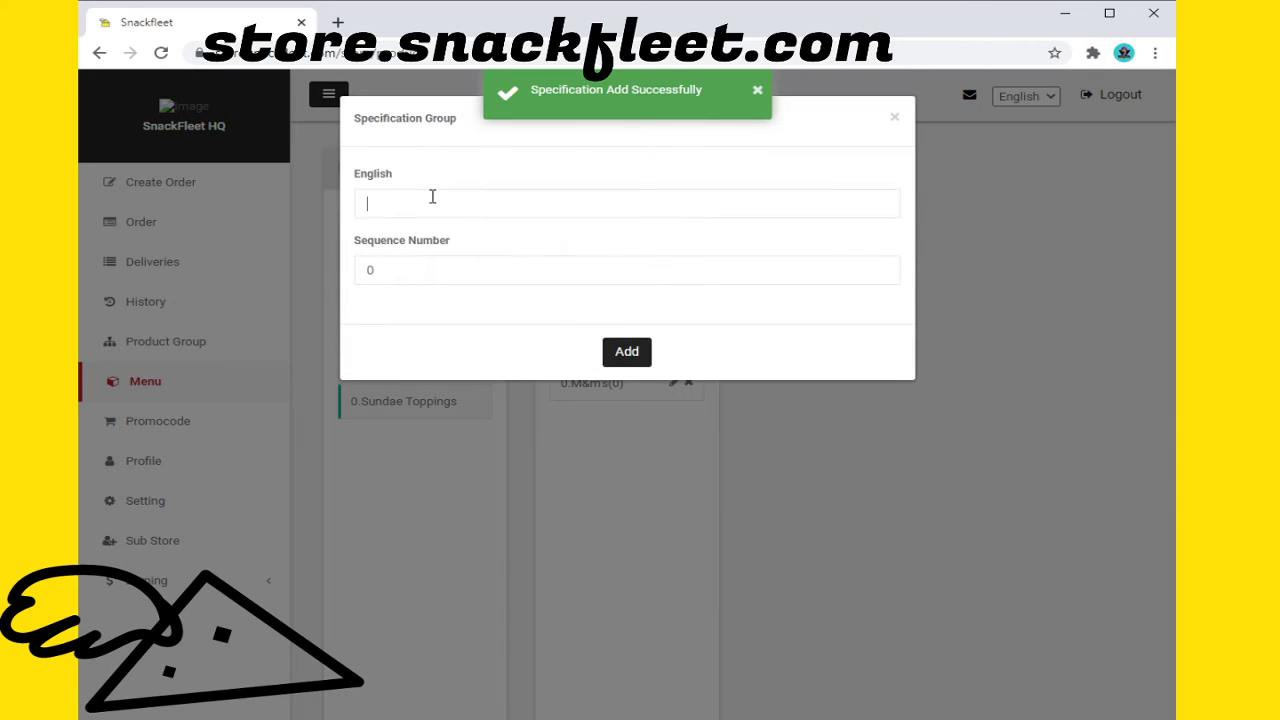
pyautogui.click(432, 197)
pyautogui.write('Sunda')
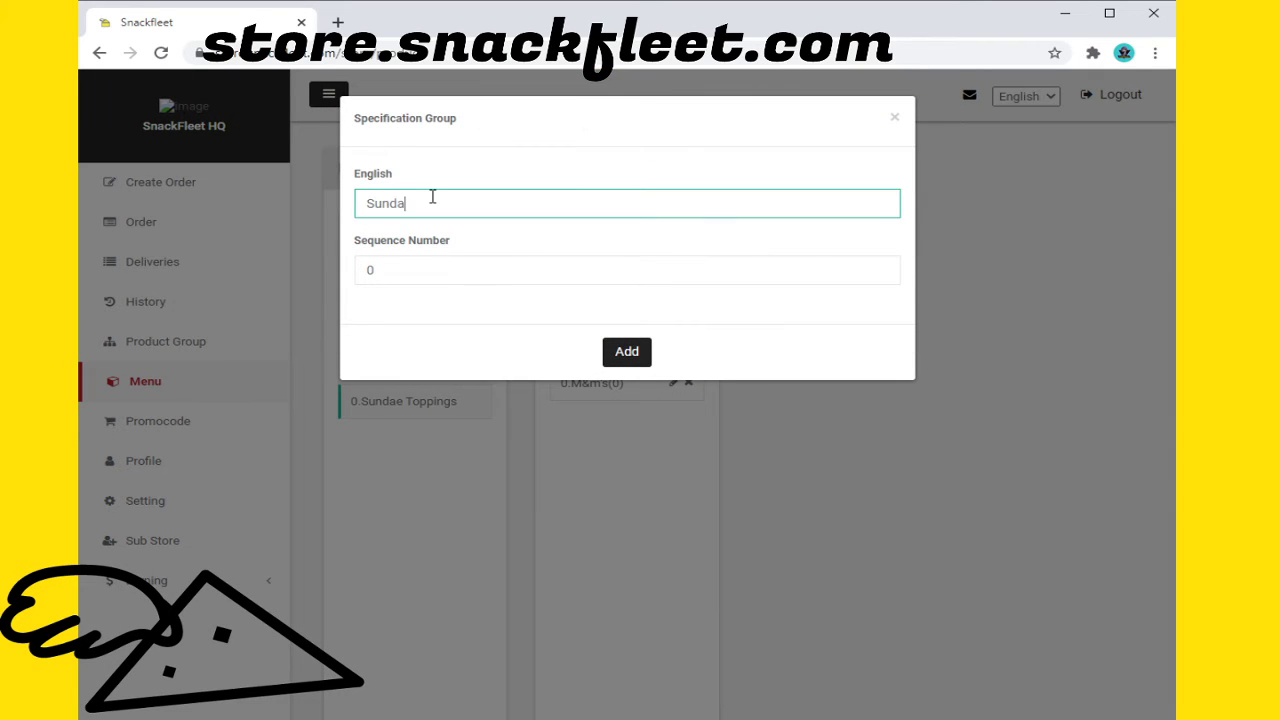
pyautogui.write('e Syrups')
pyautogui.click(625, 355)
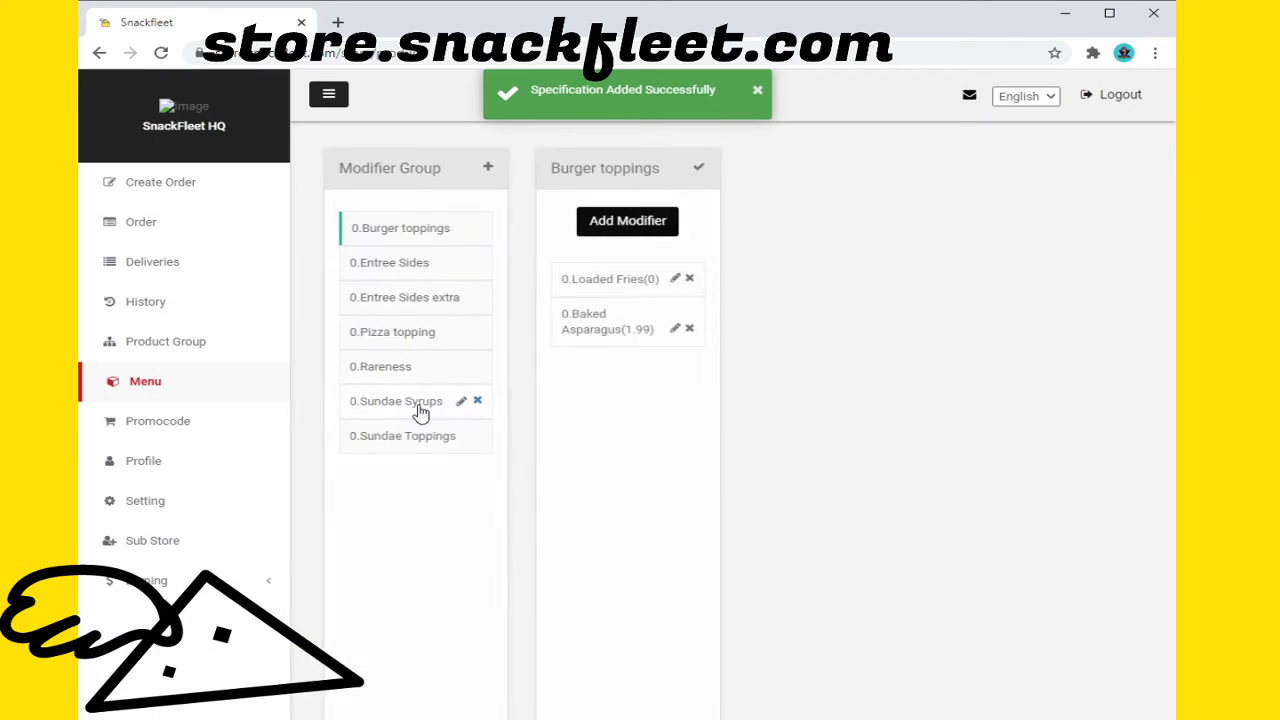
# Step: Add a modifier named Chocolate to the Sundae Syrups group
pyautogui.click(420, 412)
pyautogui.click(648, 220)
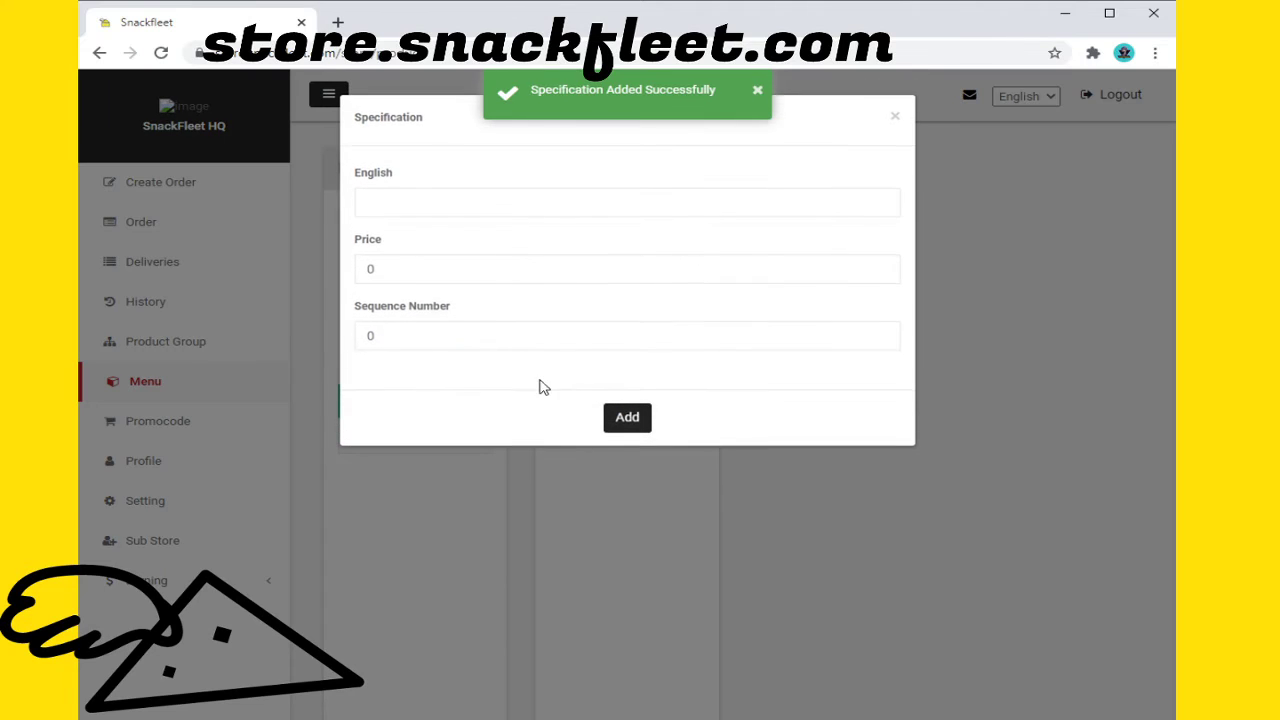
pyautogui.click(415, 208)
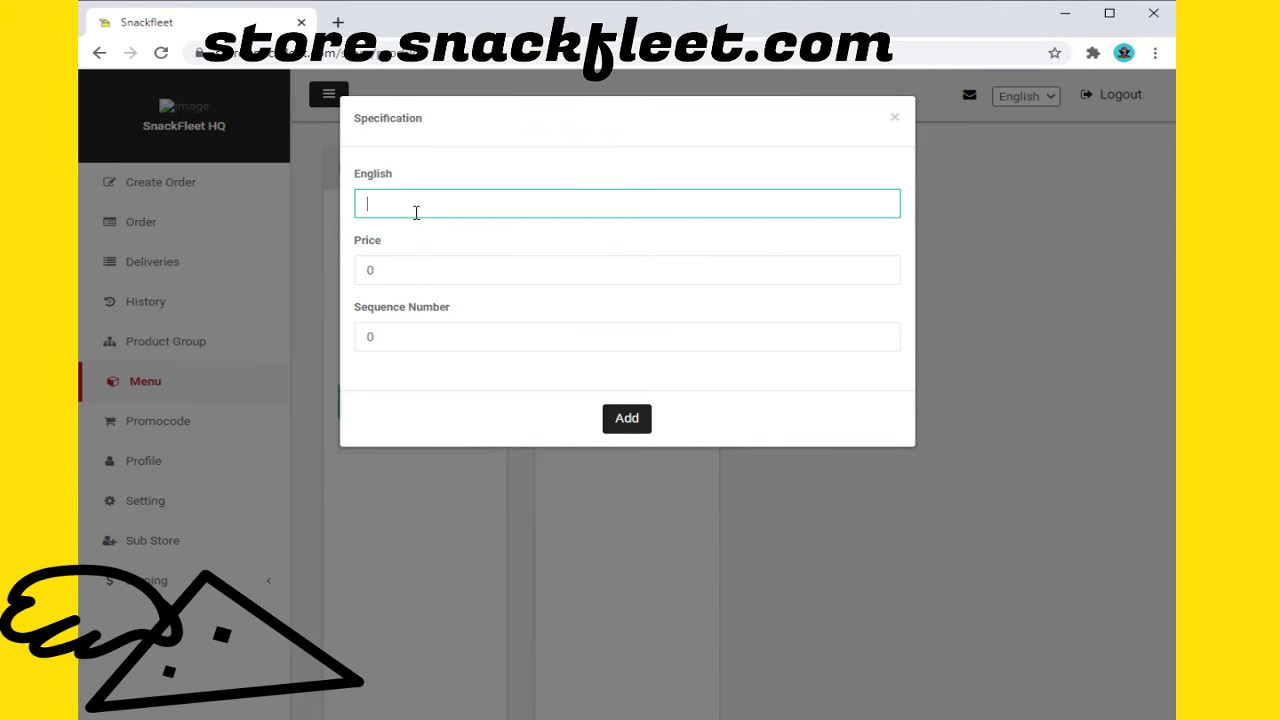
pyautogui.write('Chocolate')
pyautogui.click(605, 418)
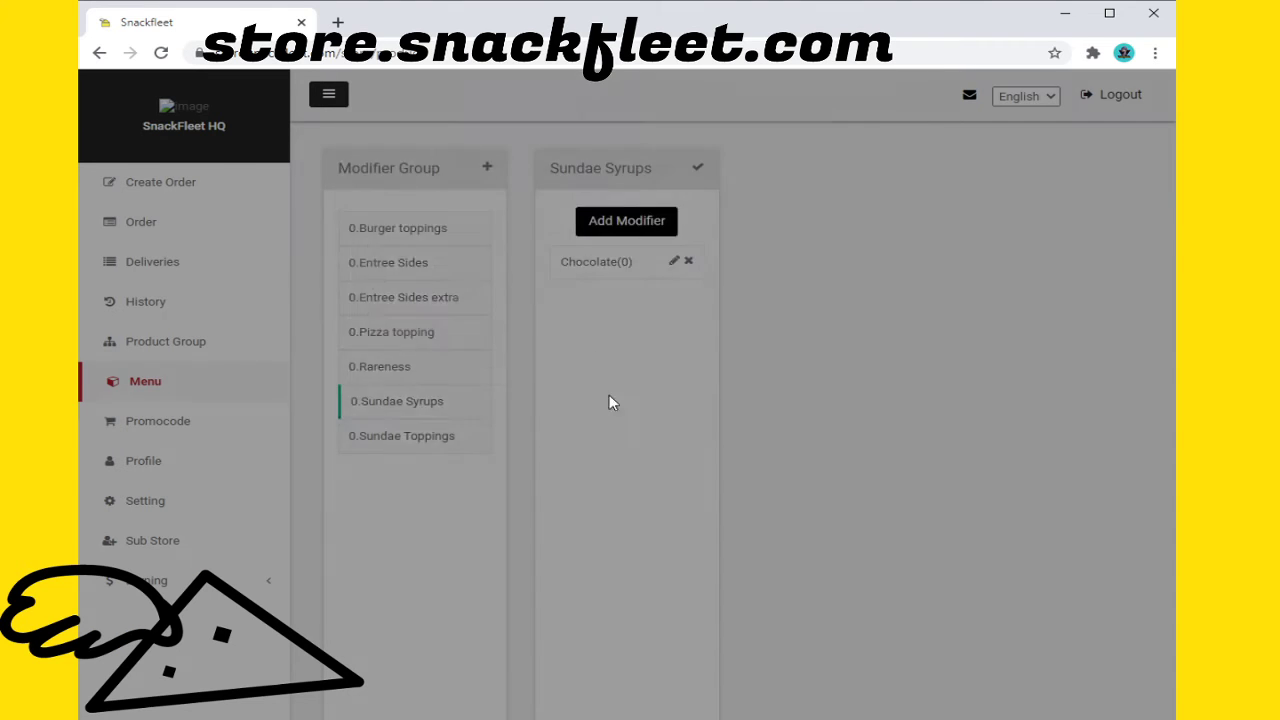
# Step: Add a modifier named Peanut Butter to the Sundae Syrups group
pyautogui.click(636, 222)
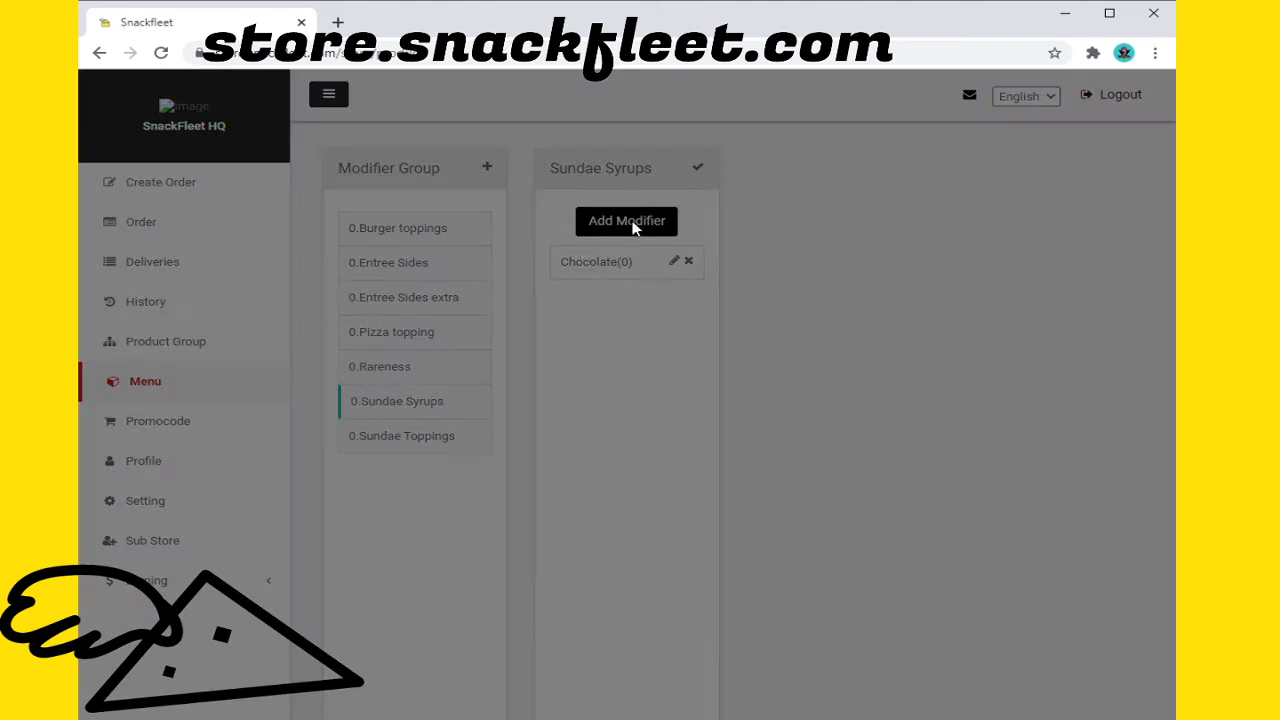
pyautogui.click(437, 201)
pyautogui.write('Pea')
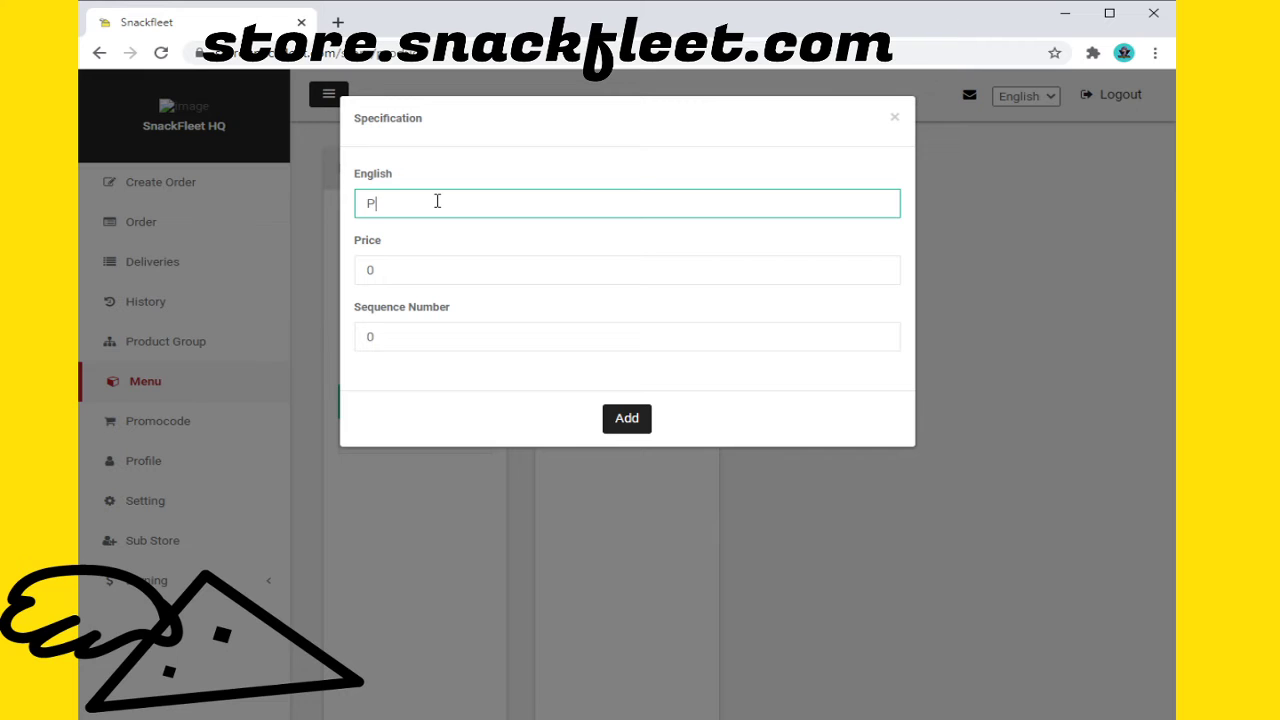
pyautogui.write('nut Butter')
pyautogui.click(632, 418)
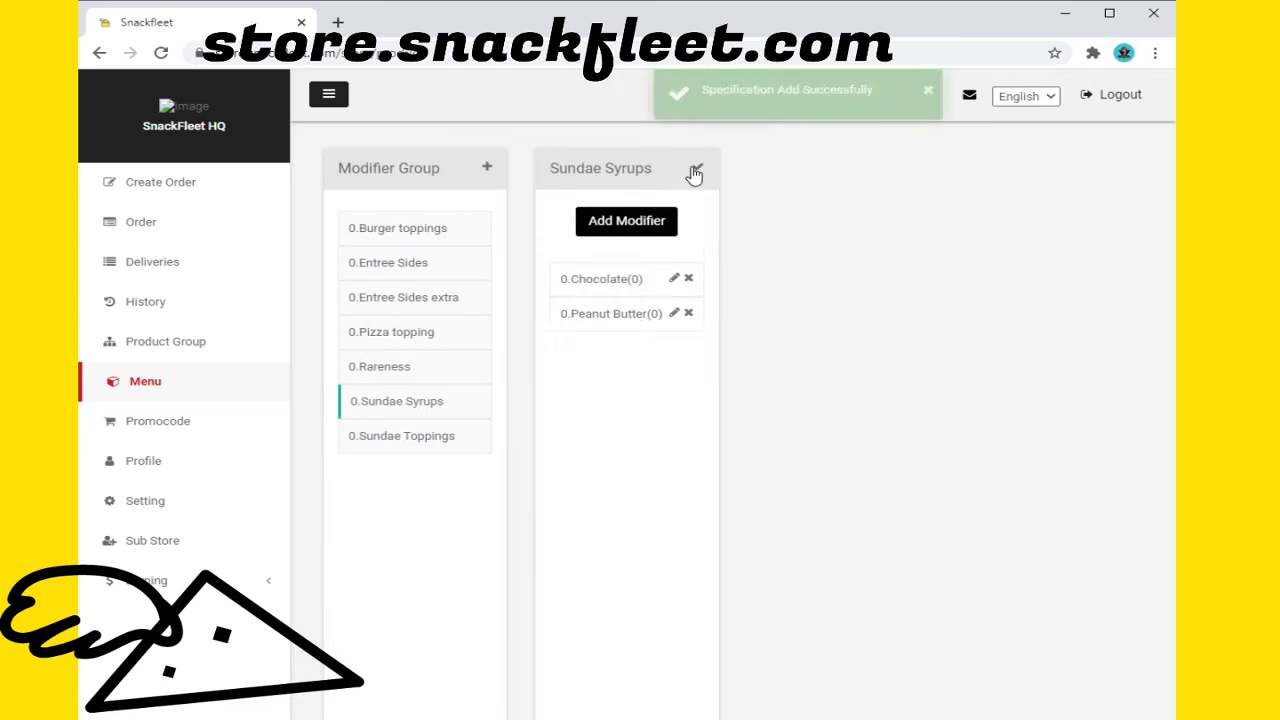
pyautogui.click(394, 452)
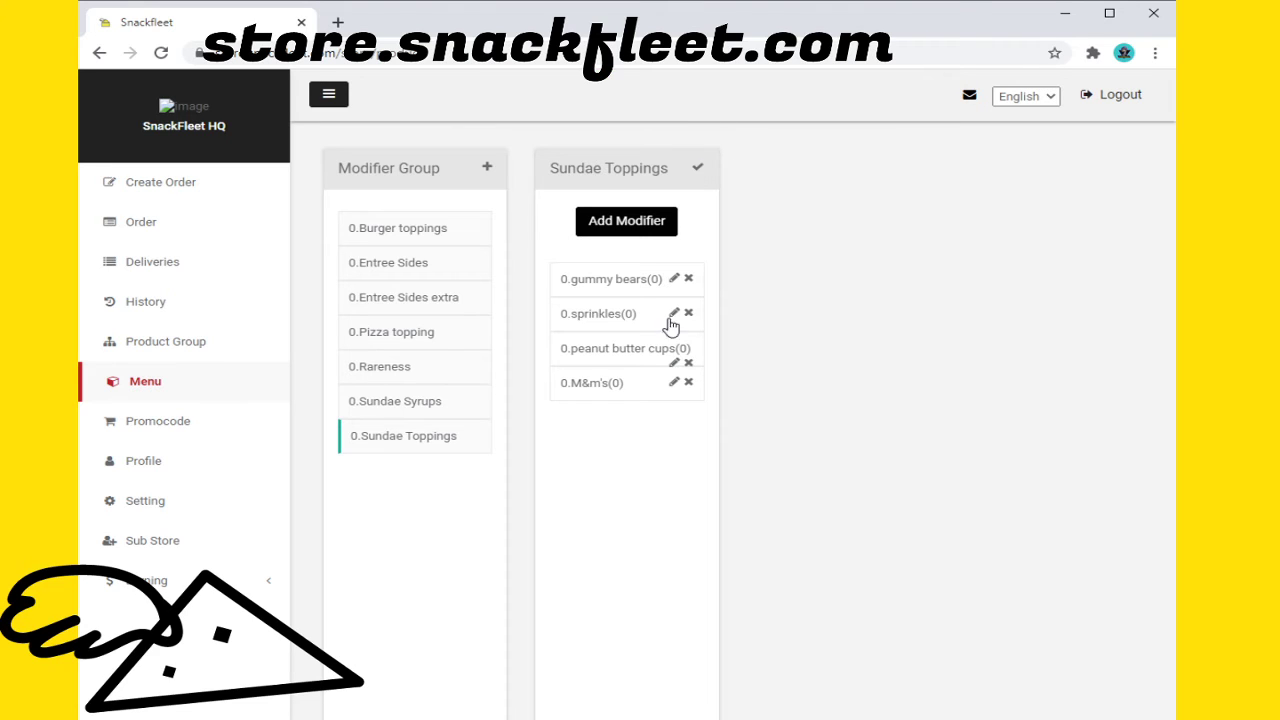
pyautogui.click(406, 404)
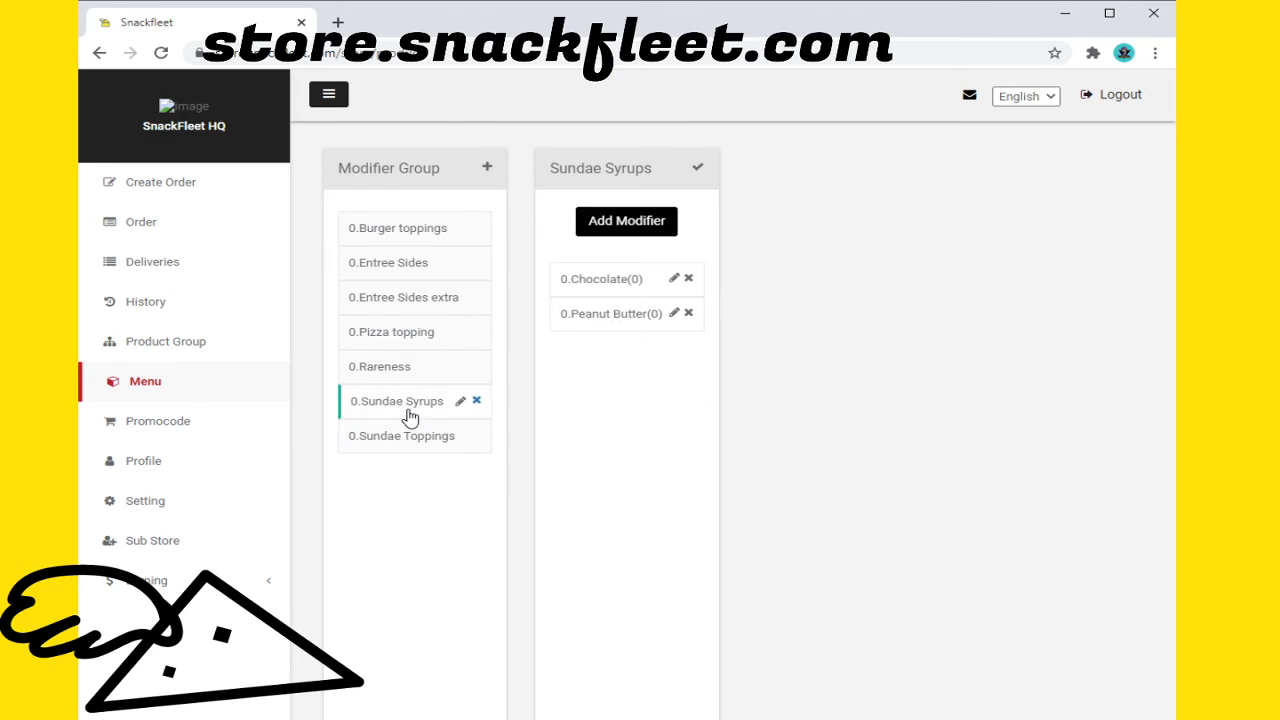
pyautogui.click(418, 437)
# Step: Add a modifier group named Sundae Size
pyautogui.click(487, 167)
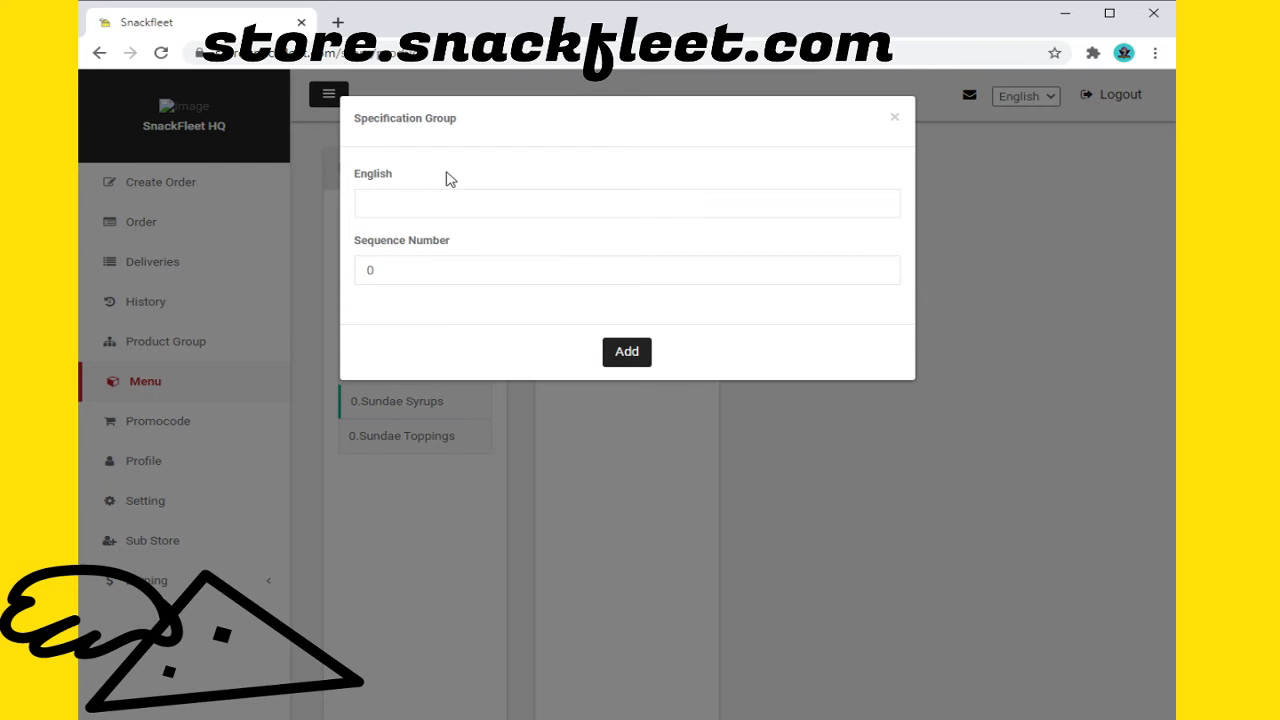
pyautogui.click(454, 203)
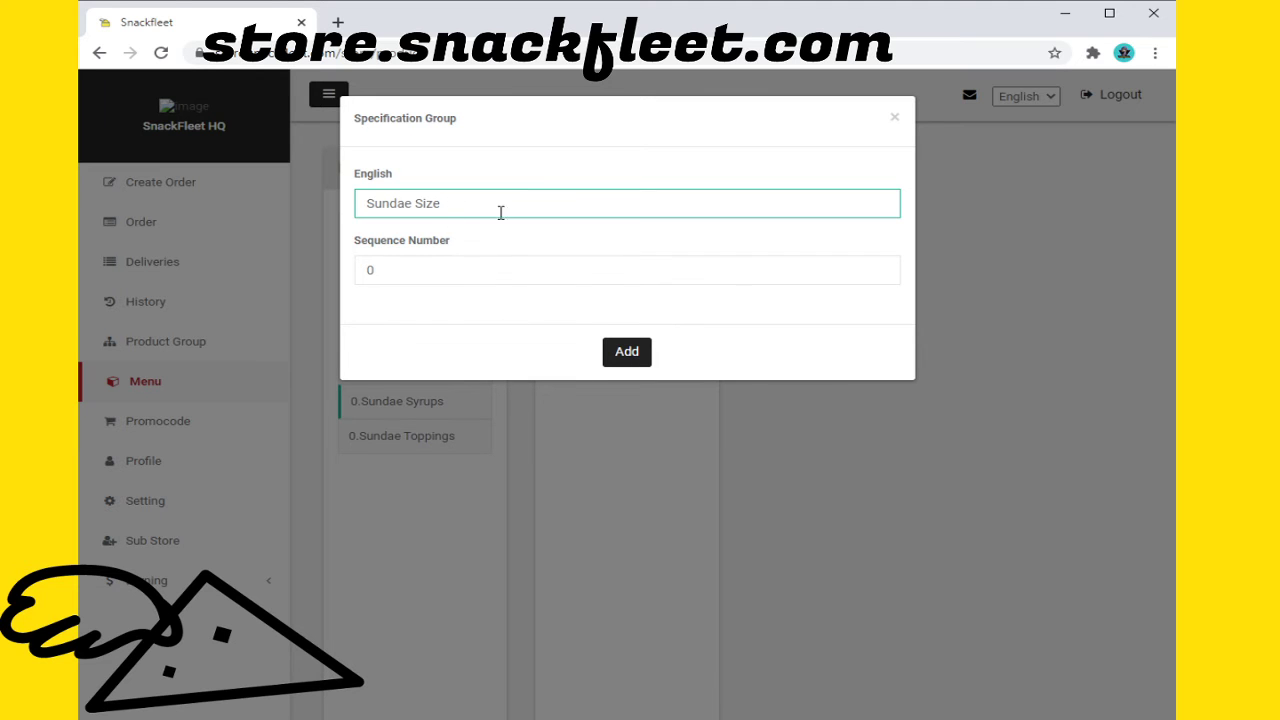
pyautogui.click(624, 355)
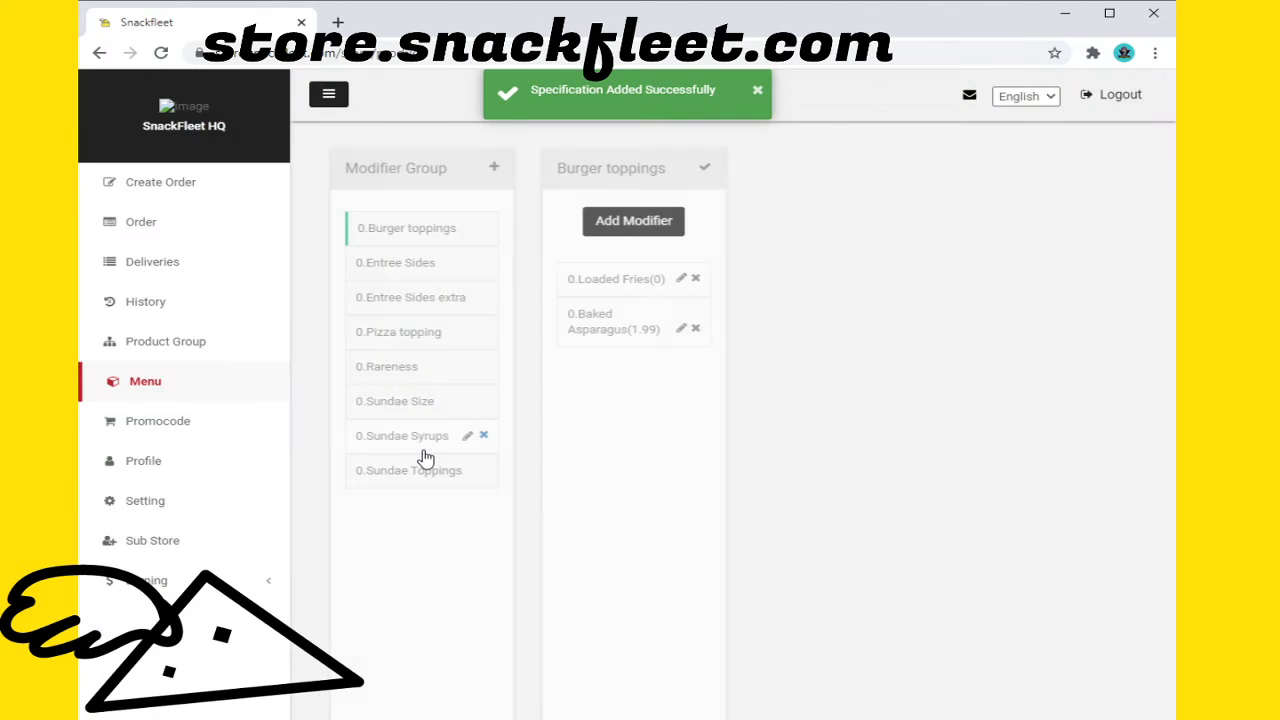
# Step: Add a modifier named Small to the Sundae Size group, leaving its price at 0
pyautogui.click(412, 412)
pyautogui.click(655, 224)
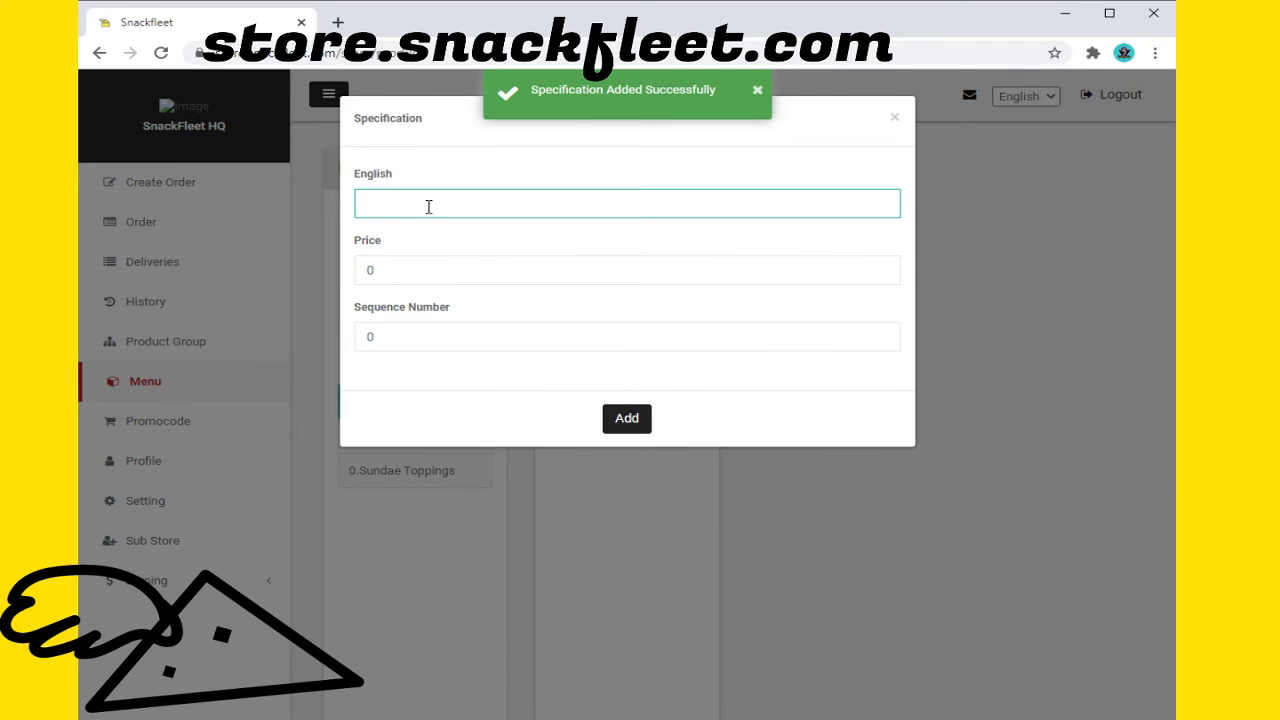
pyautogui.write('Sm')
pyautogui.write('a')
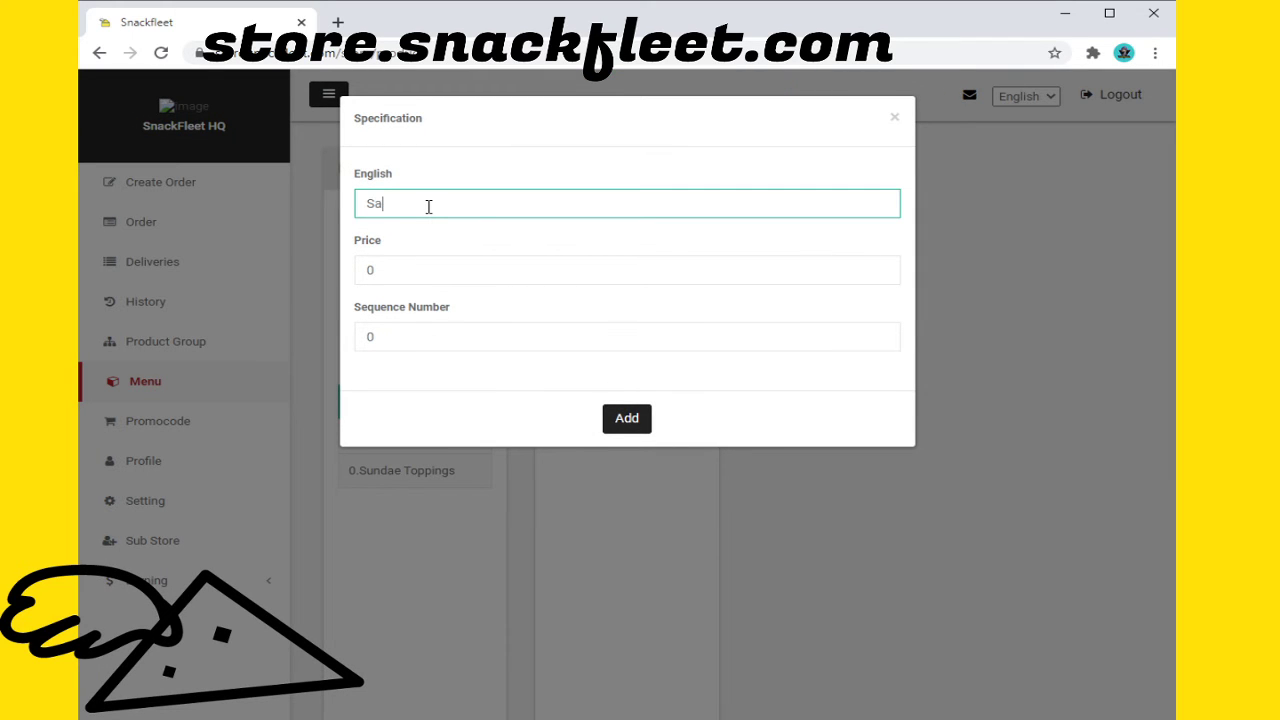
pyautogui.press('BackSpace')
pyautogui.write('mall')
pyautogui.click(624, 430)
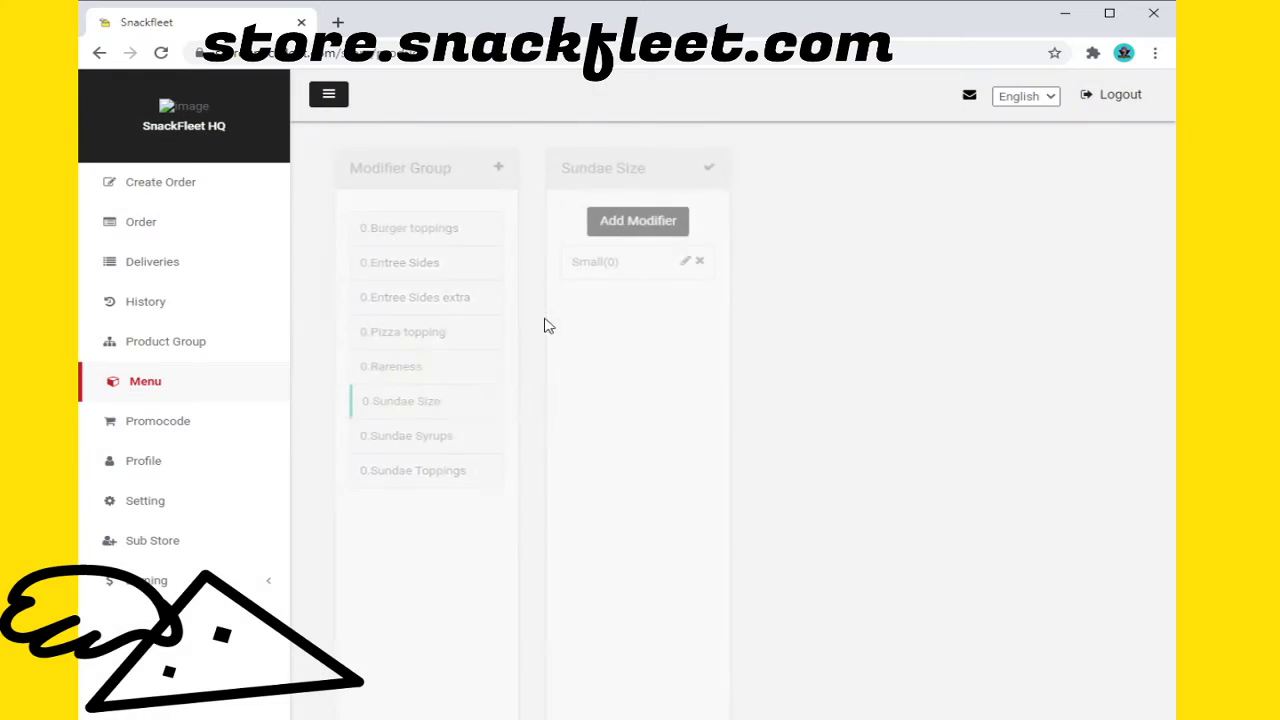
# Step: Add a modifier named Medium with a price of 1.00 to the Sundae Size group
pyautogui.click(660, 229)
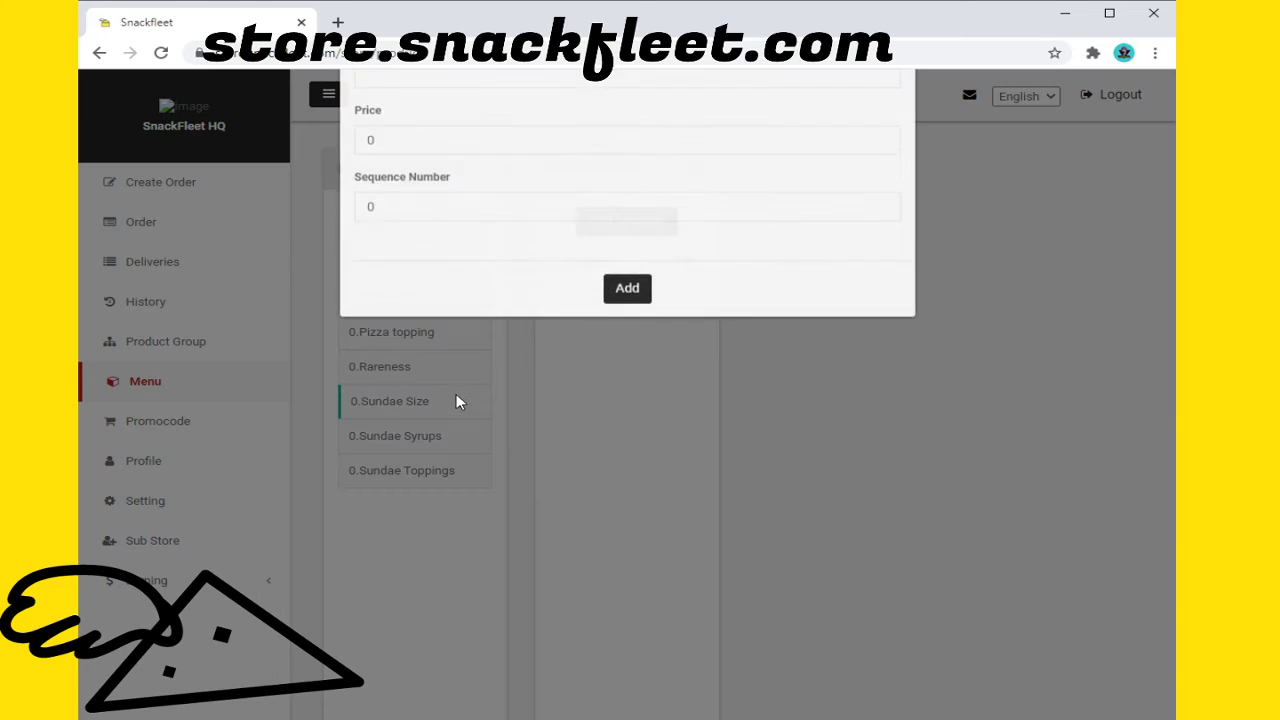
pyautogui.click(434, 257)
pyautogui.click(421, 204)
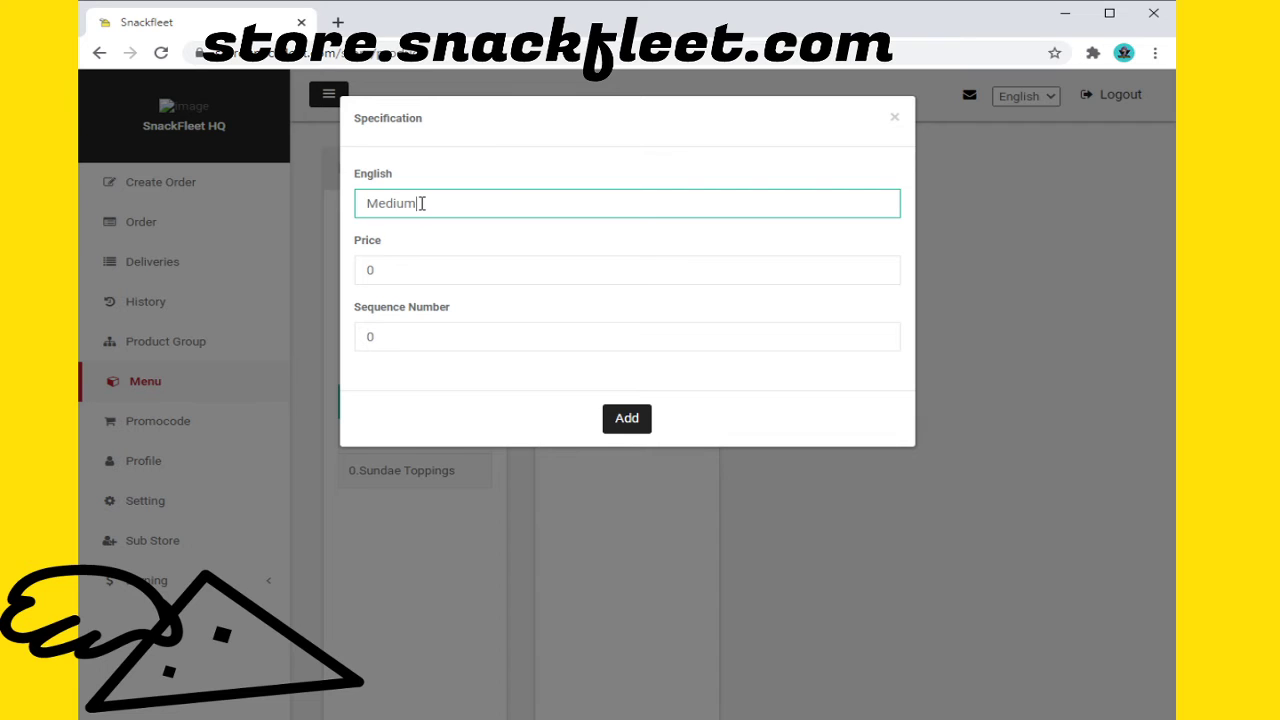
pyautogui.click(430, 267)
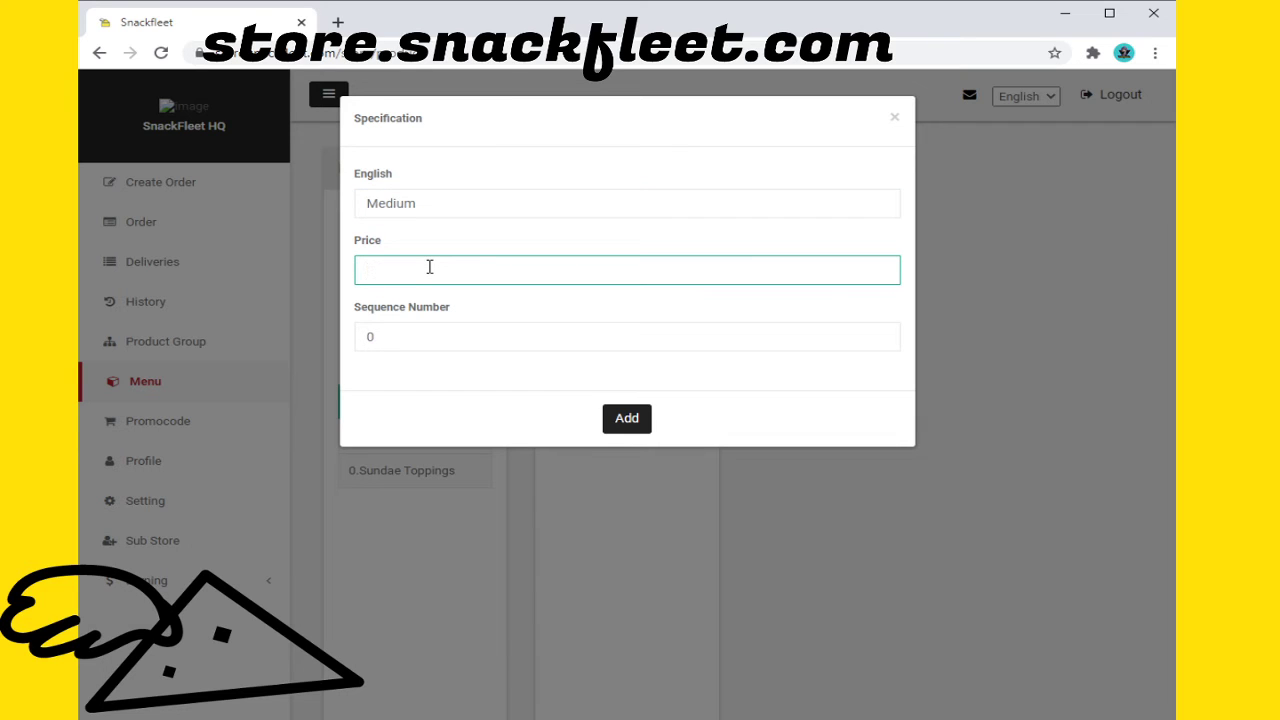
pyautogui.write('1.0')
pyautogui.click(626, 421)
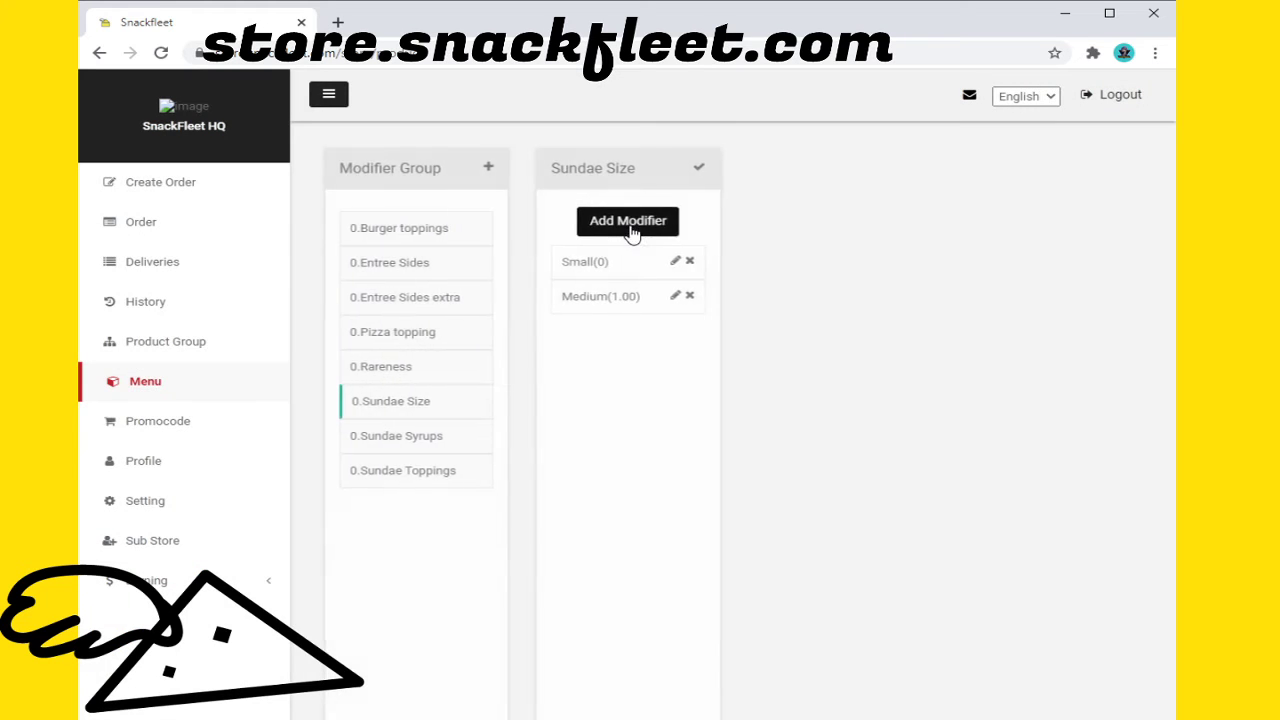
# Step: Add a modifier named "large" with a price of 2.00 to the Sundae Size group and save the group's modifiers
pyautogui.click(628, 224)
pyautogui.click(422, 206)
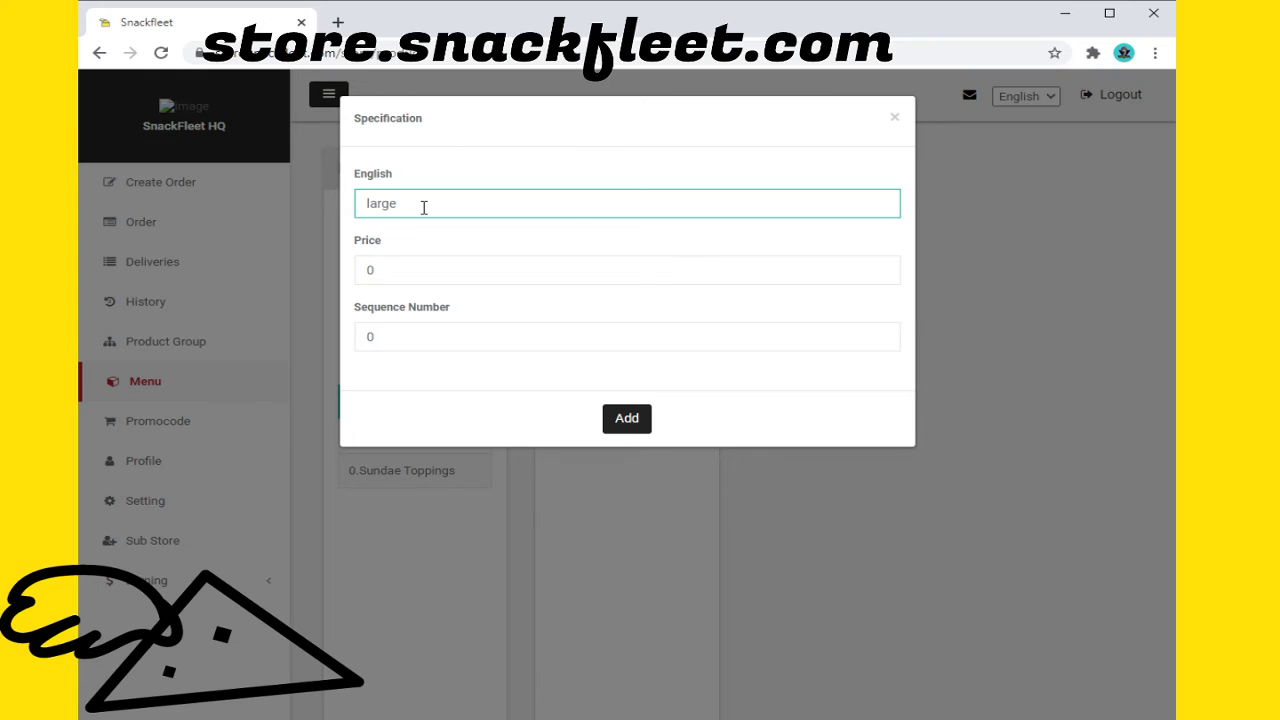
pyautogui.write('large')
pyautogui.click(492, 277)
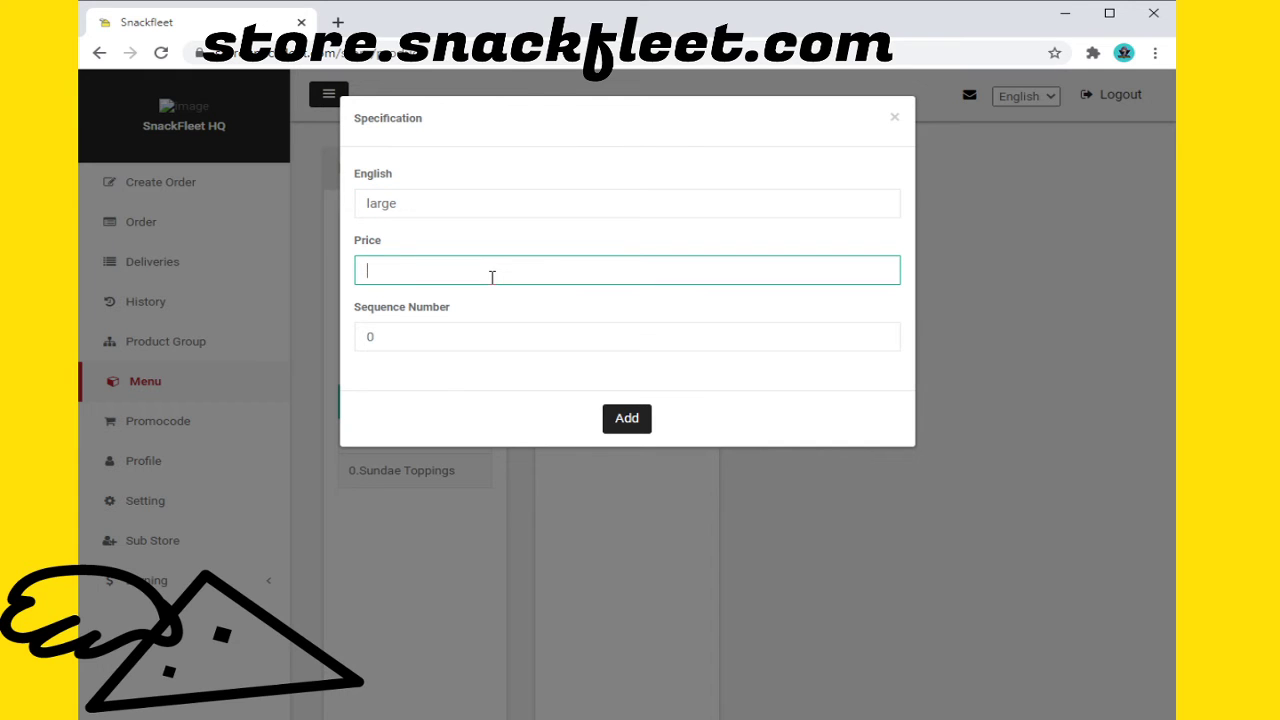
pyautogui.write('2.00')
pyautogui.click(632, 427)
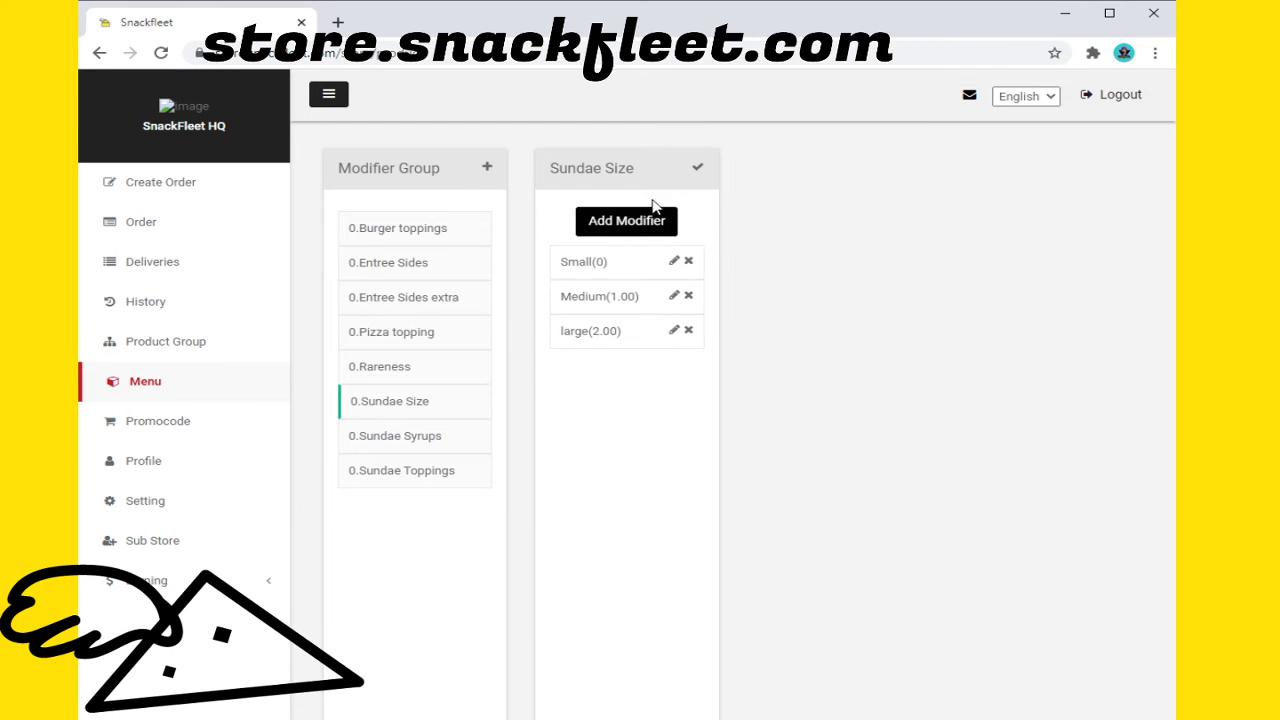
pyautogui.click(697, 167)
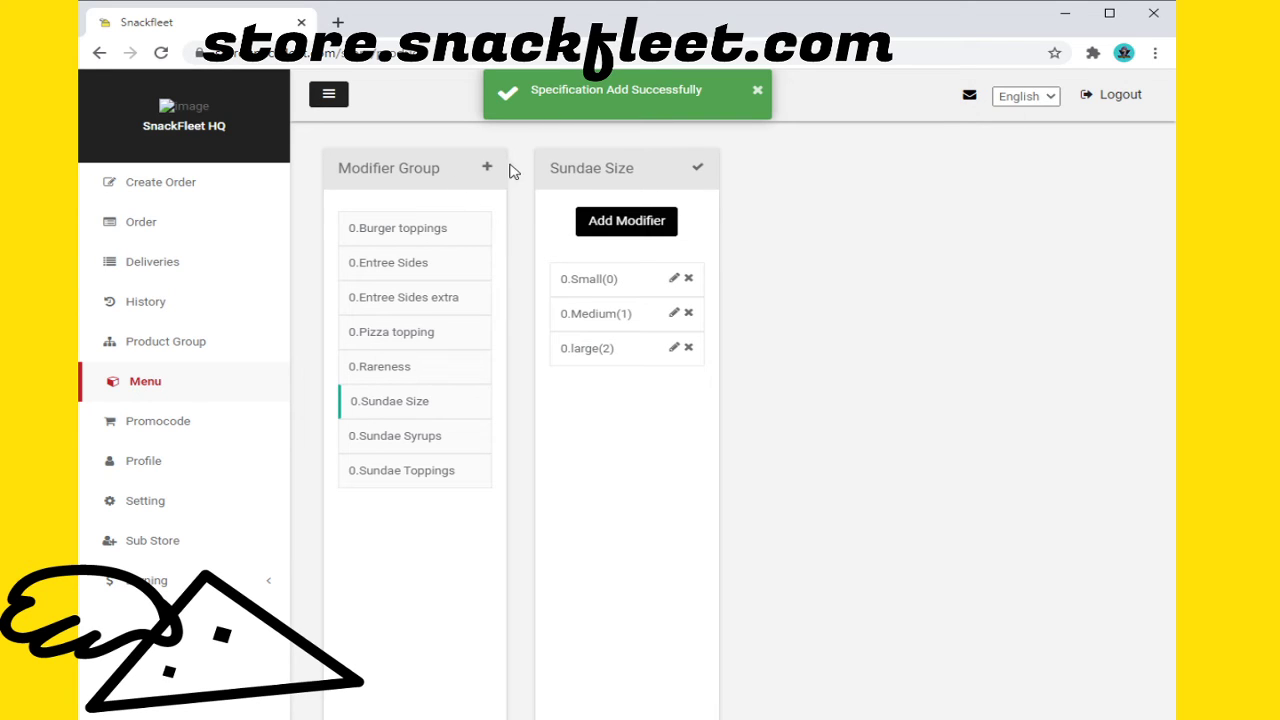
# Step: Add a modifier group named Sundae Bowl or Cone
pyautogui.click(489, 169)
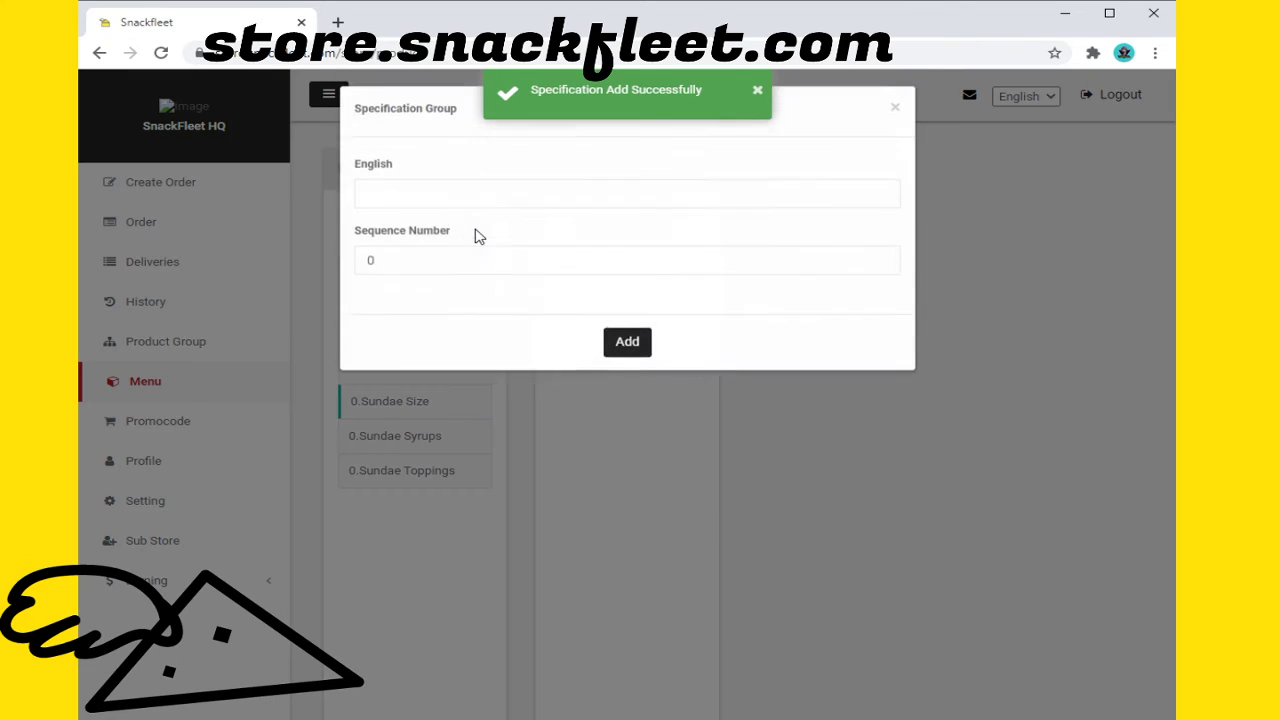
pyautogui.click(469, 193)
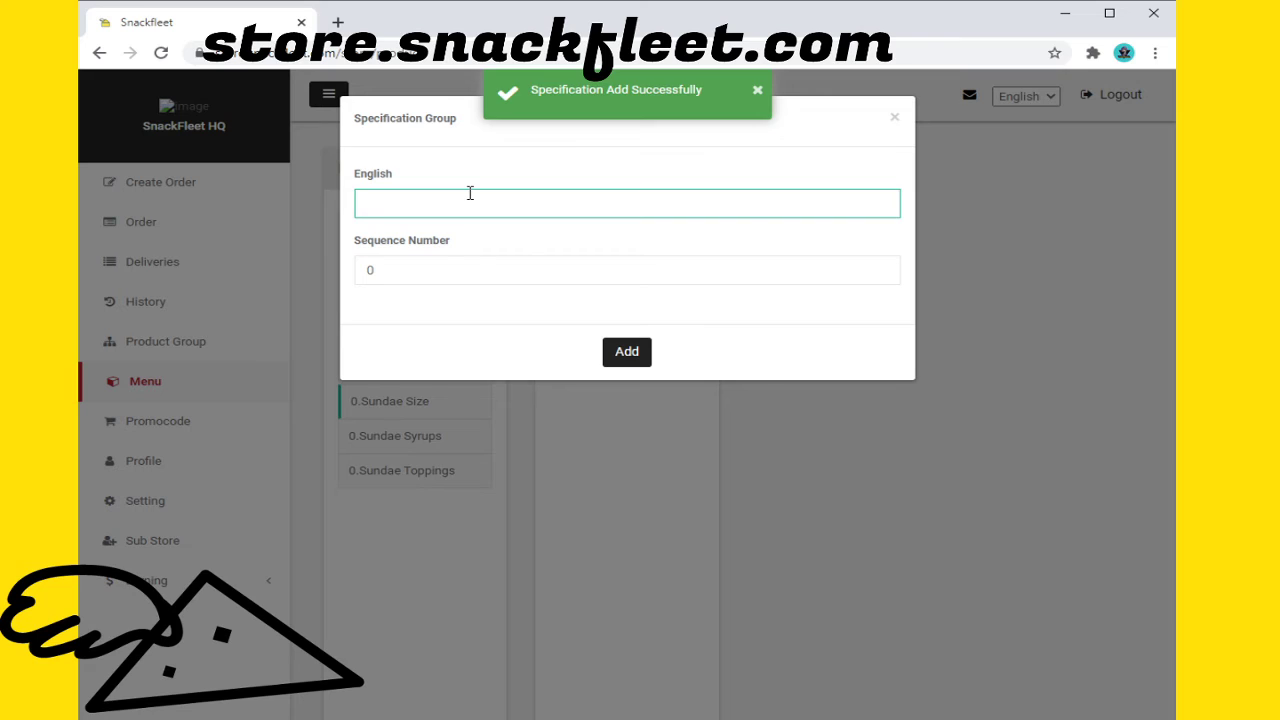
pyautogui.write('S')
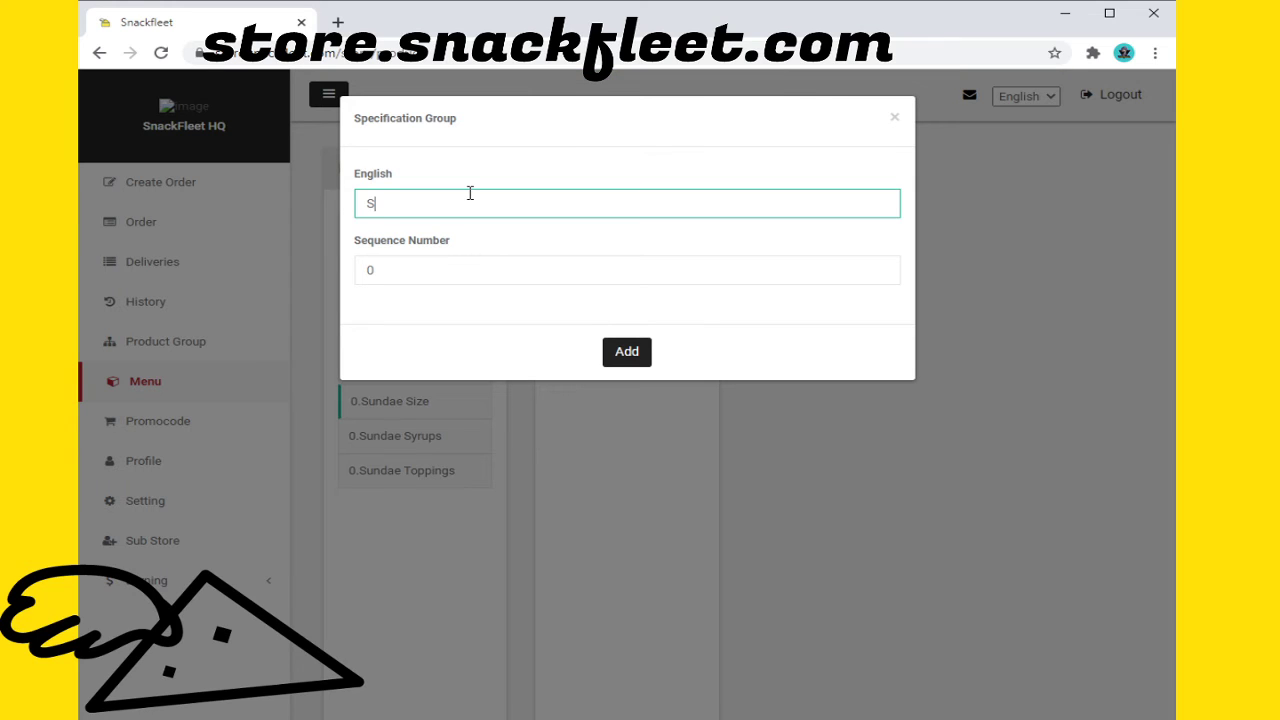
pyautogui.write('undae Bowl or cONE')
pyautogui.press('BackSpace')
pyautogui.press('BackSpace')
pyautogui.press('BackSpace')
pyautogui.write('ONE')
pyautogui.press('BackSpace')
pyautogui.press('BackSpace')
pyautogui.press('BackSpace')
pyautogui.click(628, 358)
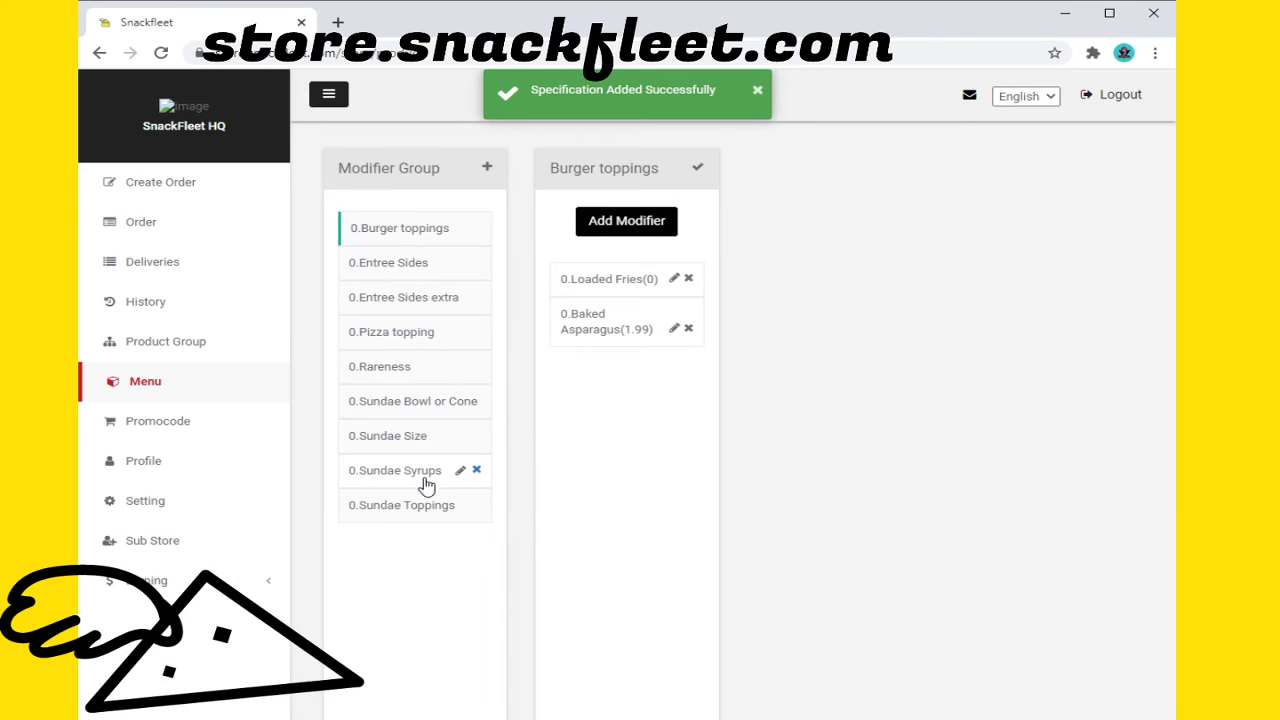
# Step: Add a modifier named Bowl to the Sundae Bowl or Cone group
pyautogui.click(423, 406)
pyautogui.click(636, 226)
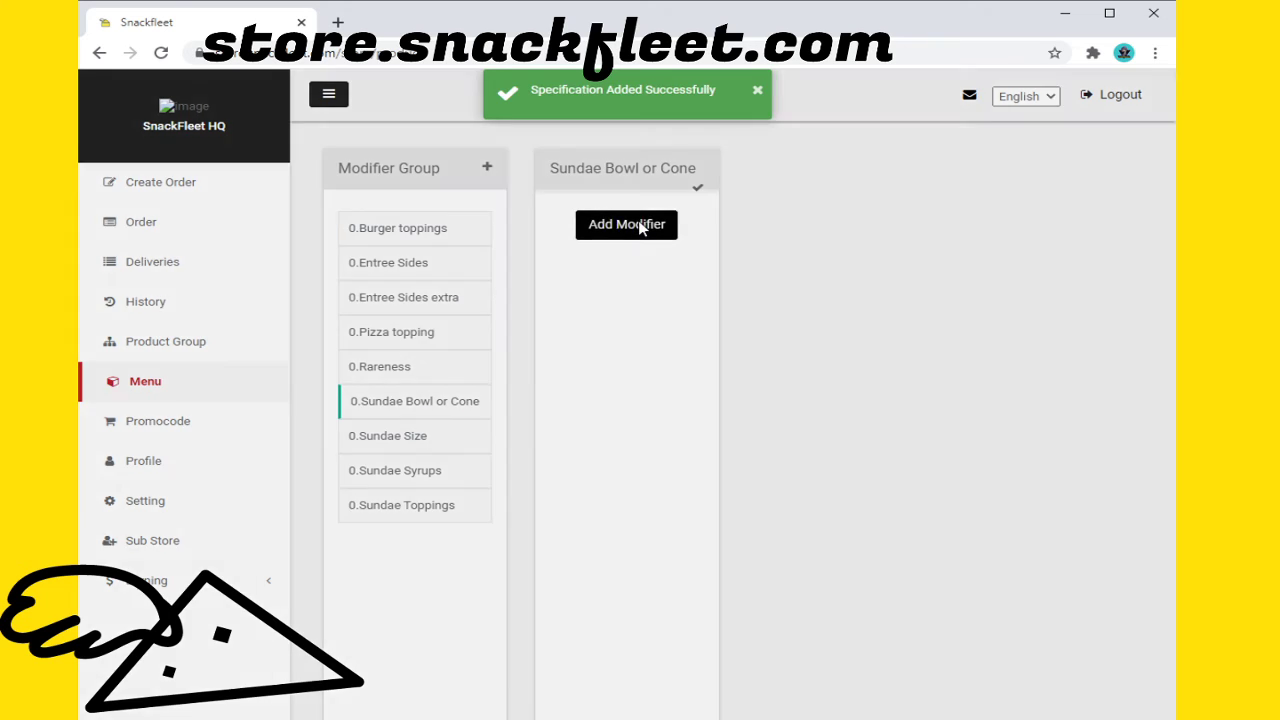
pyautogui.click(431, 203)
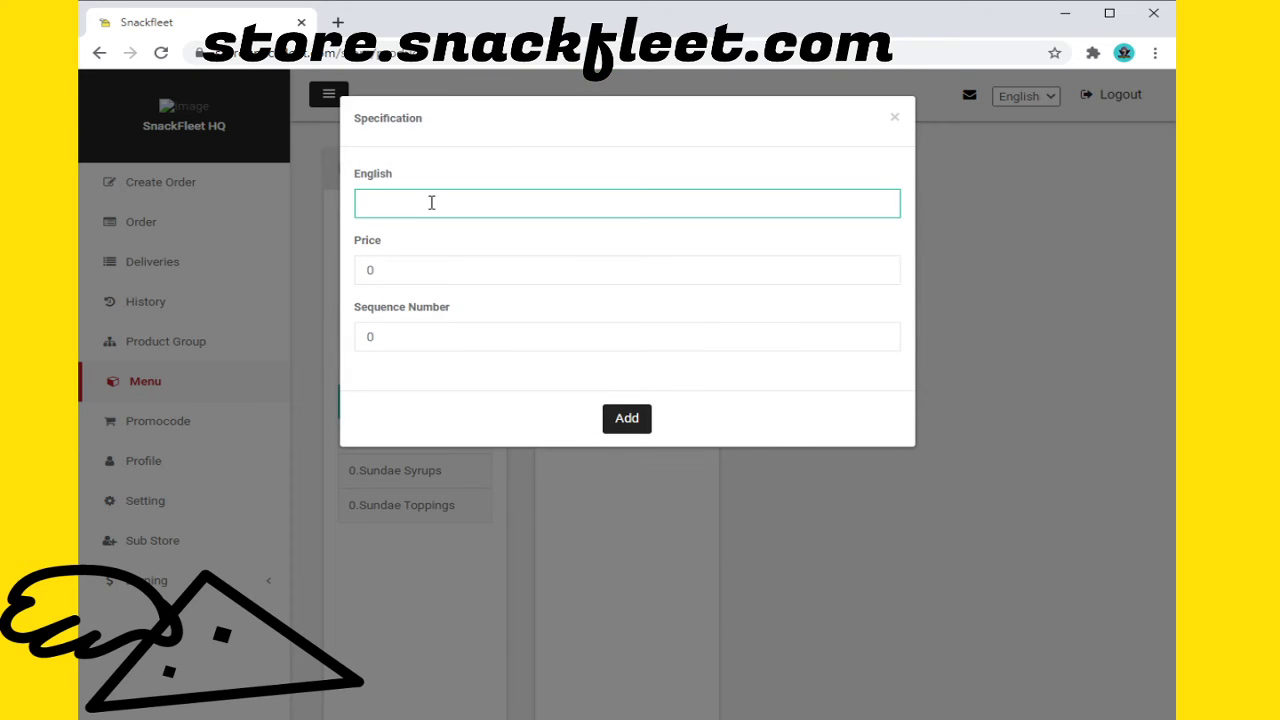
pyautogui.write('Bowl')
pyautogui.click(638, 425)
# Step: Add a modifier named Cone to the Sundae Bowl or Cone group
pyautogui.click(643, 224)
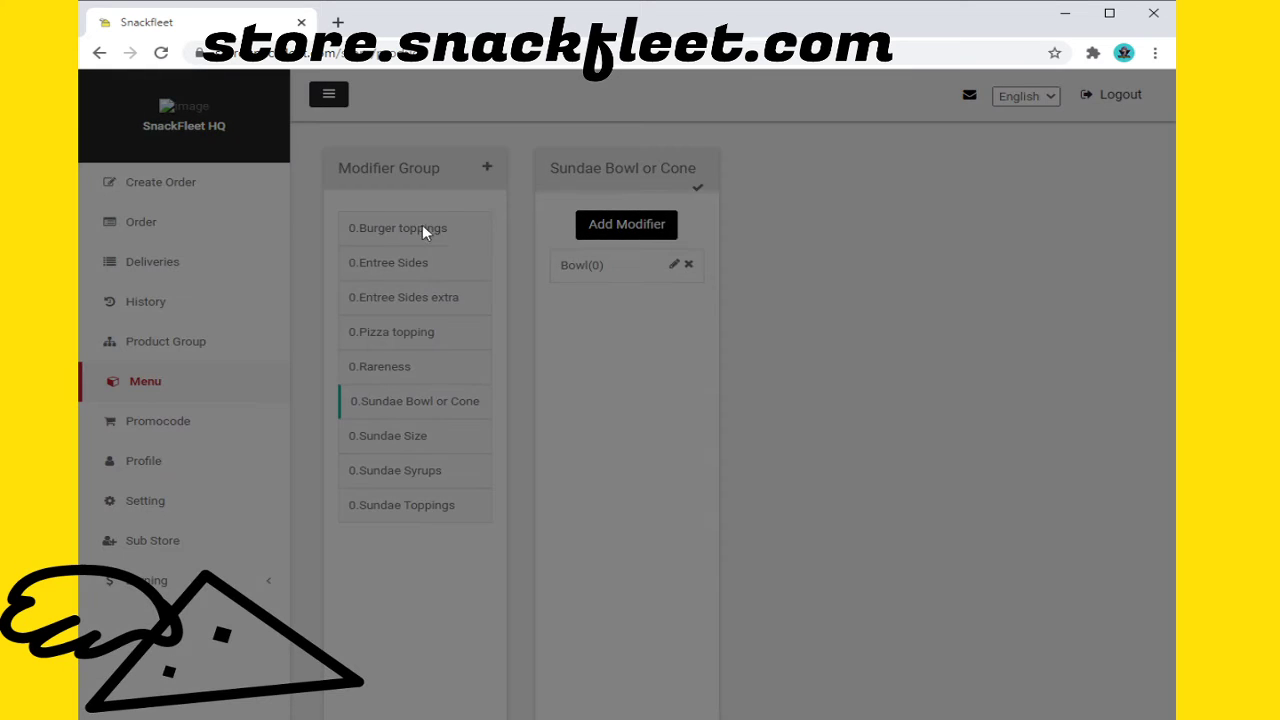
pyautogui.click(460, 203)
pyautogui.write('C')
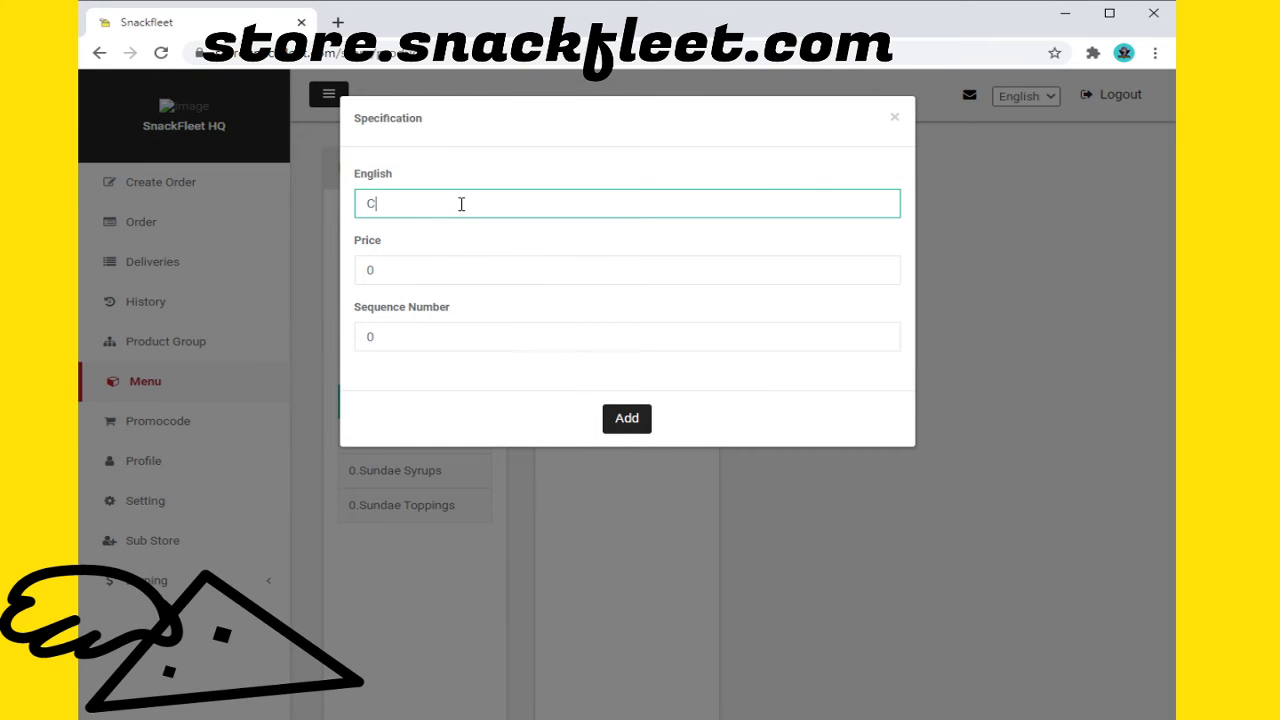
pyautogui.write('one')
pyautogui.click(627, 418)
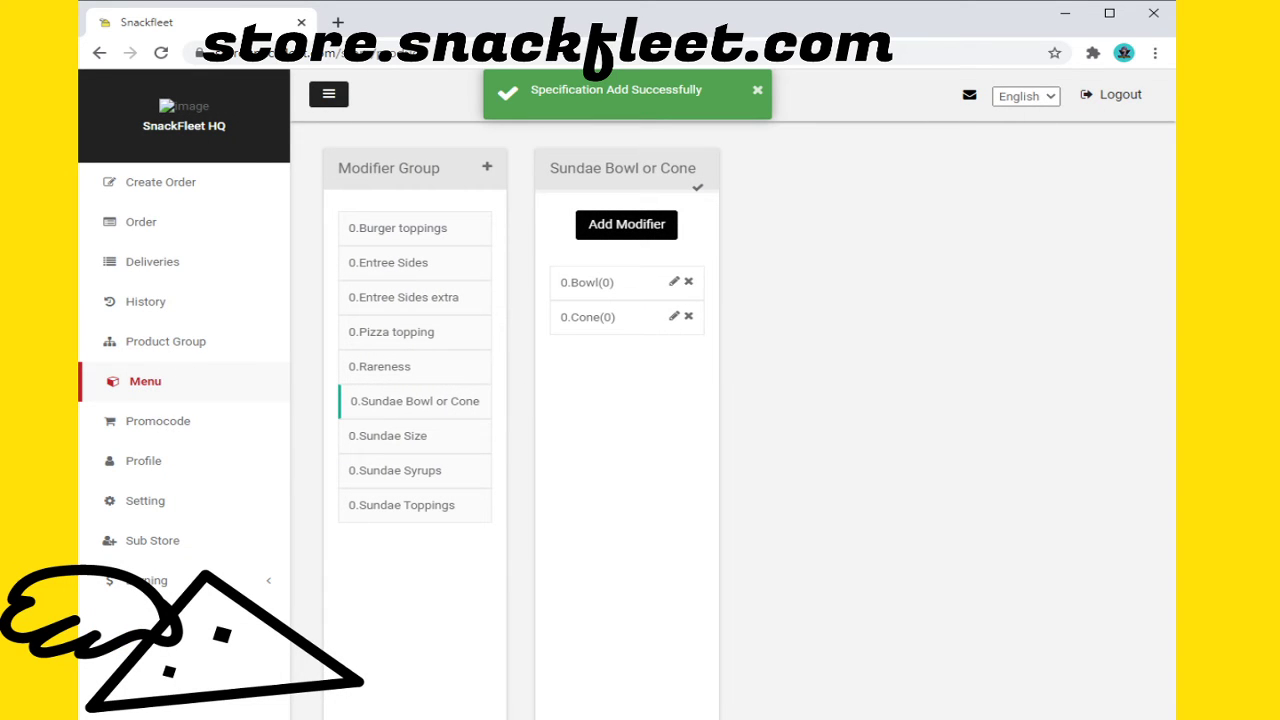
# Step: Open the Chocolate Sunday item in the menu's Ice Cream subcategory
pyautogui.click(145, 381)
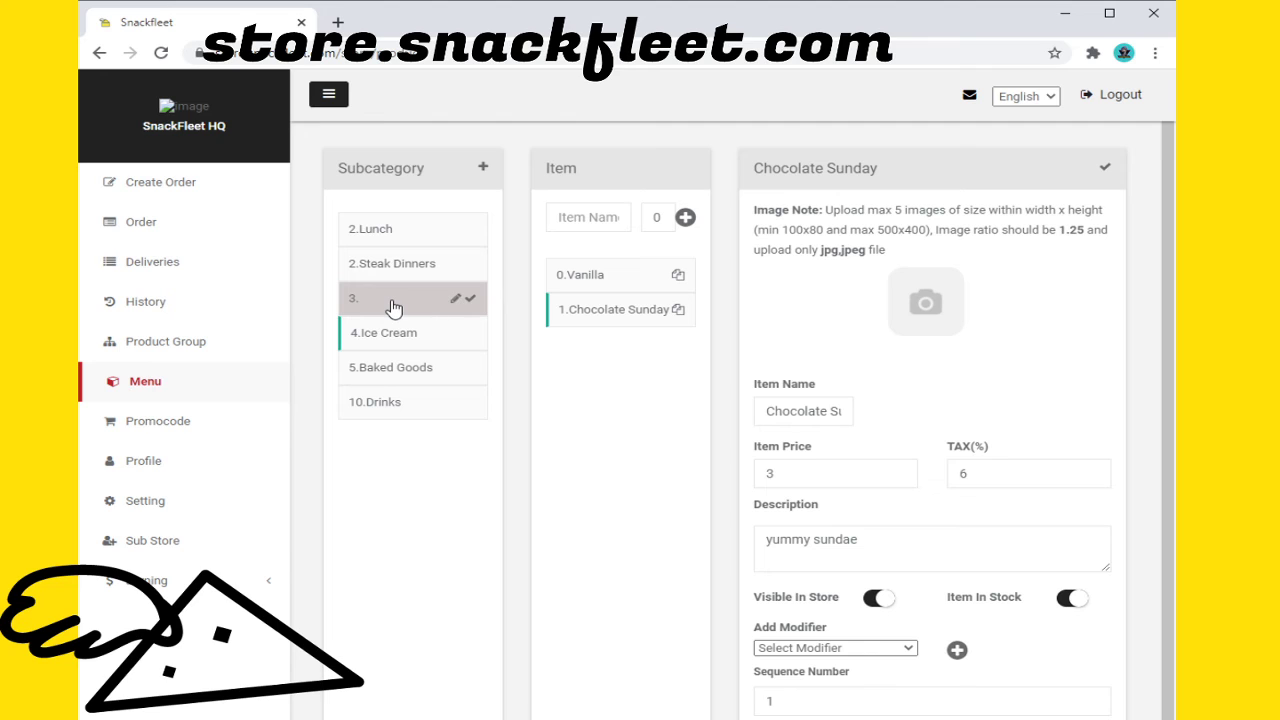
pyautogui.click(400, 338)
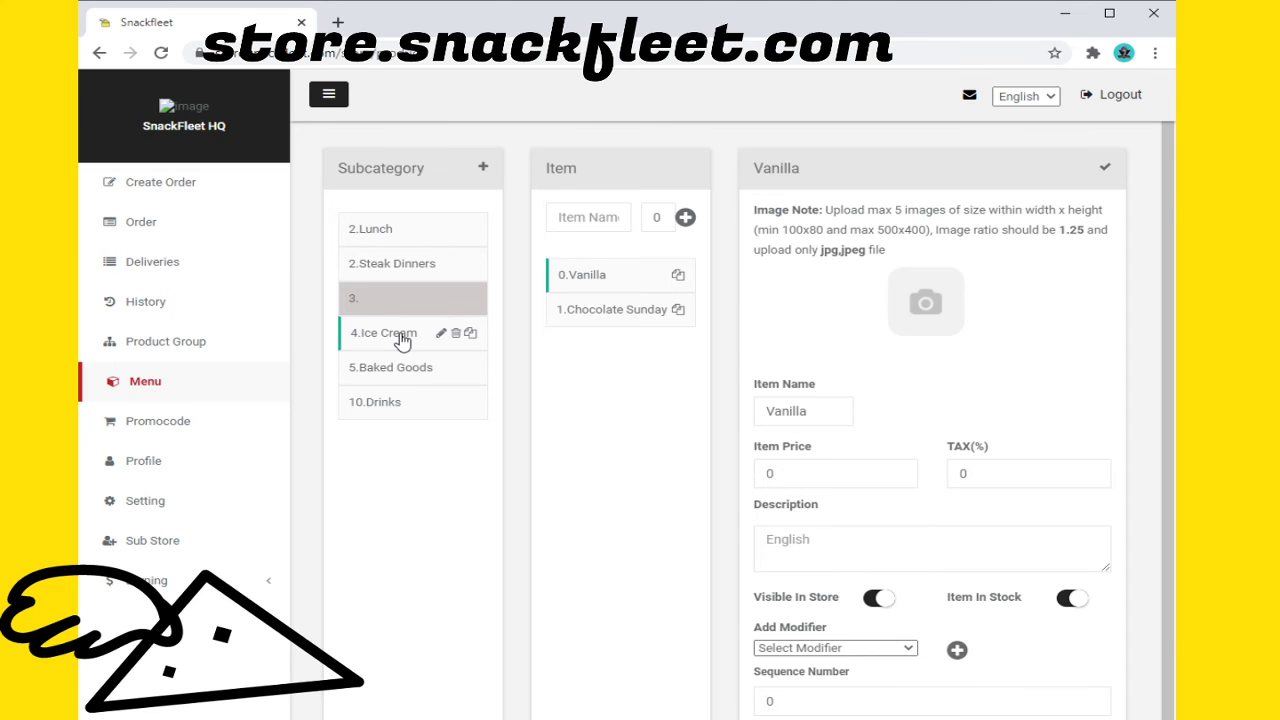
pyautogui.click(605, 322)
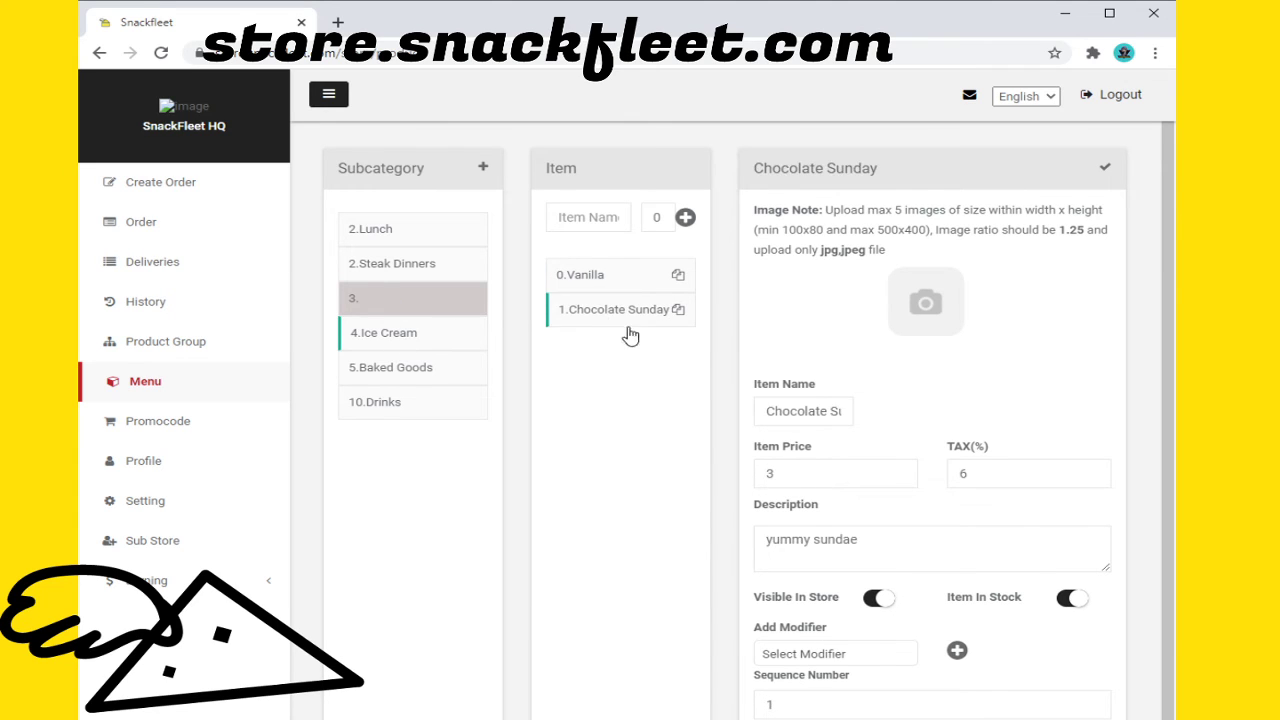
# Step: Choose the Sundae Bowl or Cone modifier group for the Chocolate Sunday item and open its item specification
pyautogui.click(887, 661)
pyautogui.scroll(-1, 905, 675)
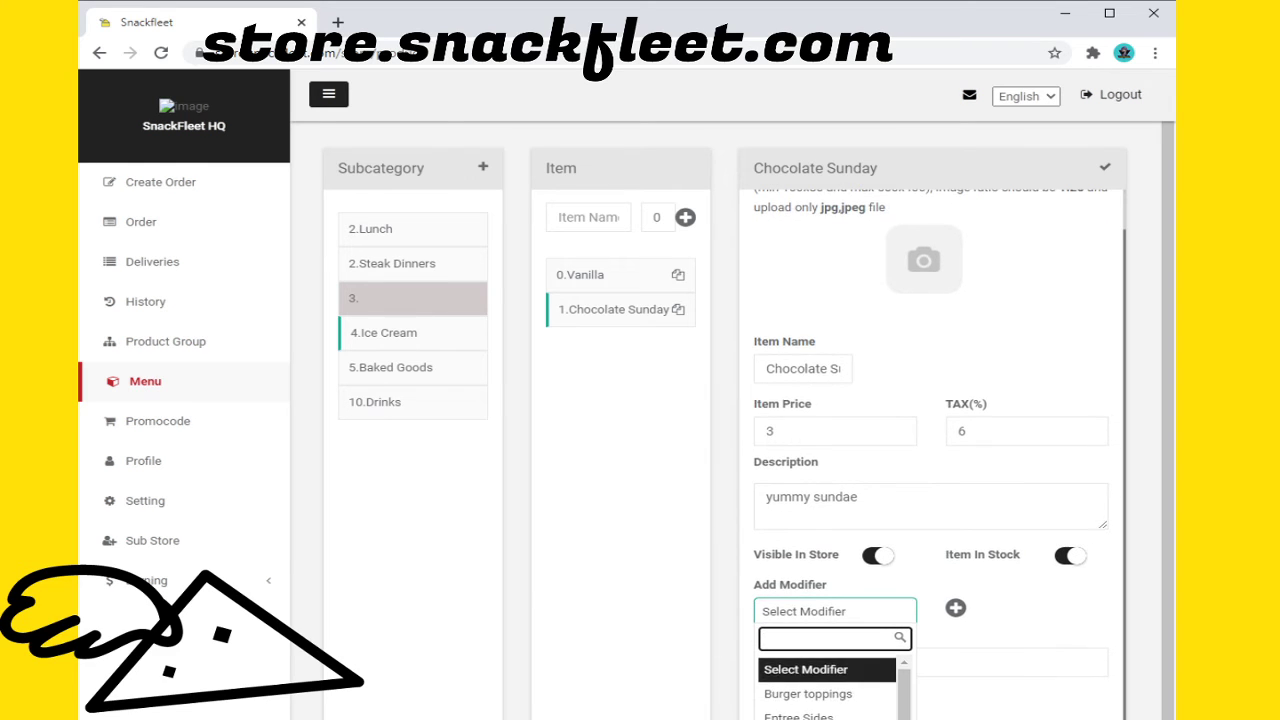
pyautogui.scroll(-1, 830, 690)
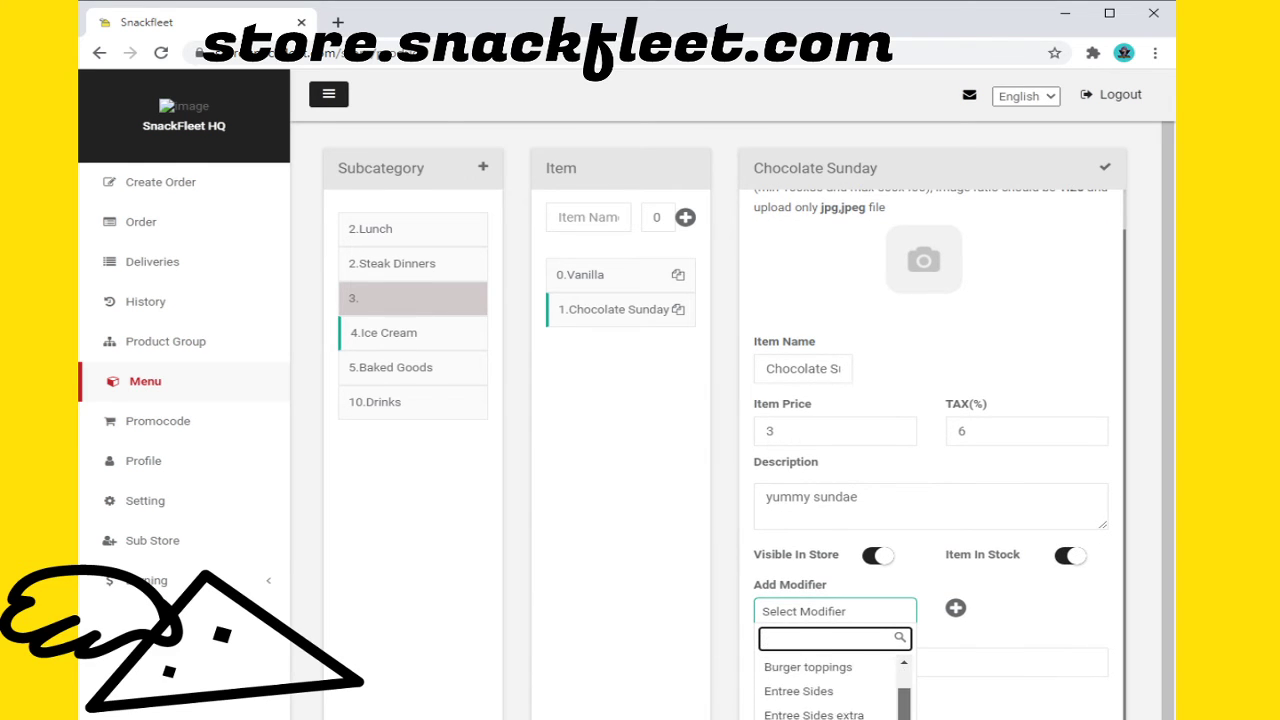
pyautogui.press('Down')
pyautogui.press('Down')
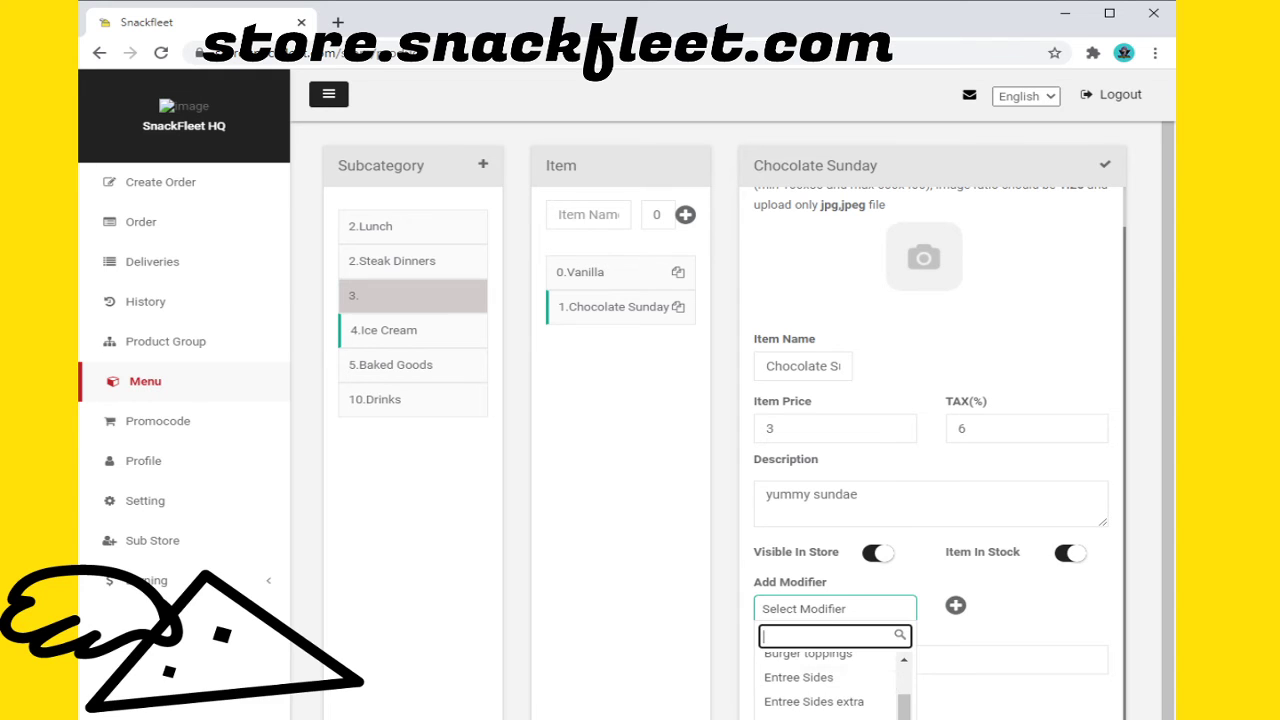
pyautogui.scroll(1, 857, 700)
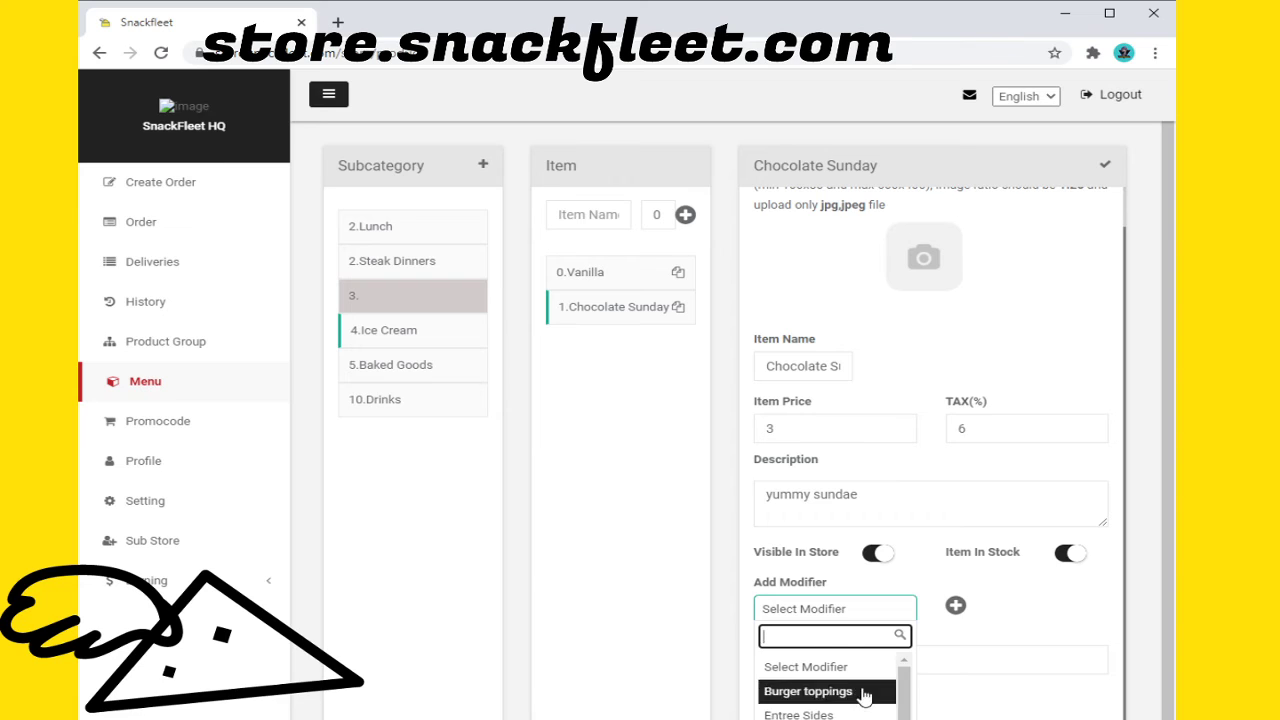
pyautogui.scroll(-1, 830, 690)
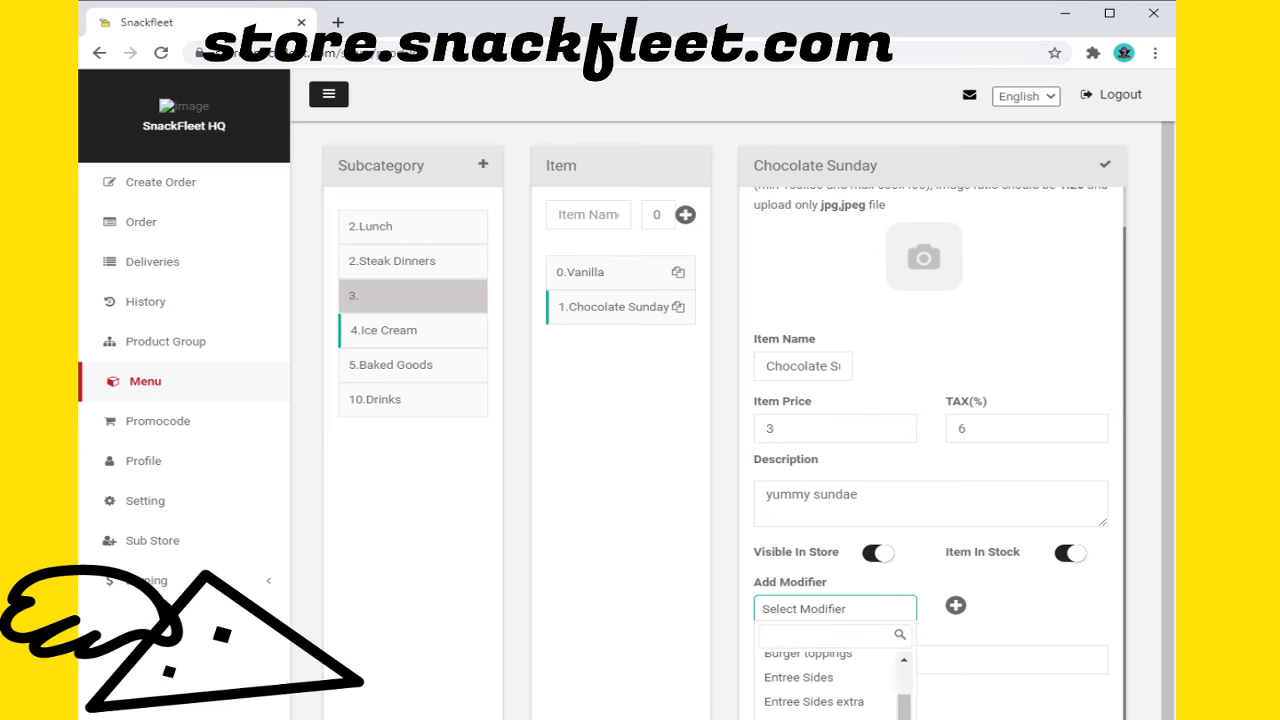
pyautogui.click(898, 690)
pyautogui.click(955, 606)
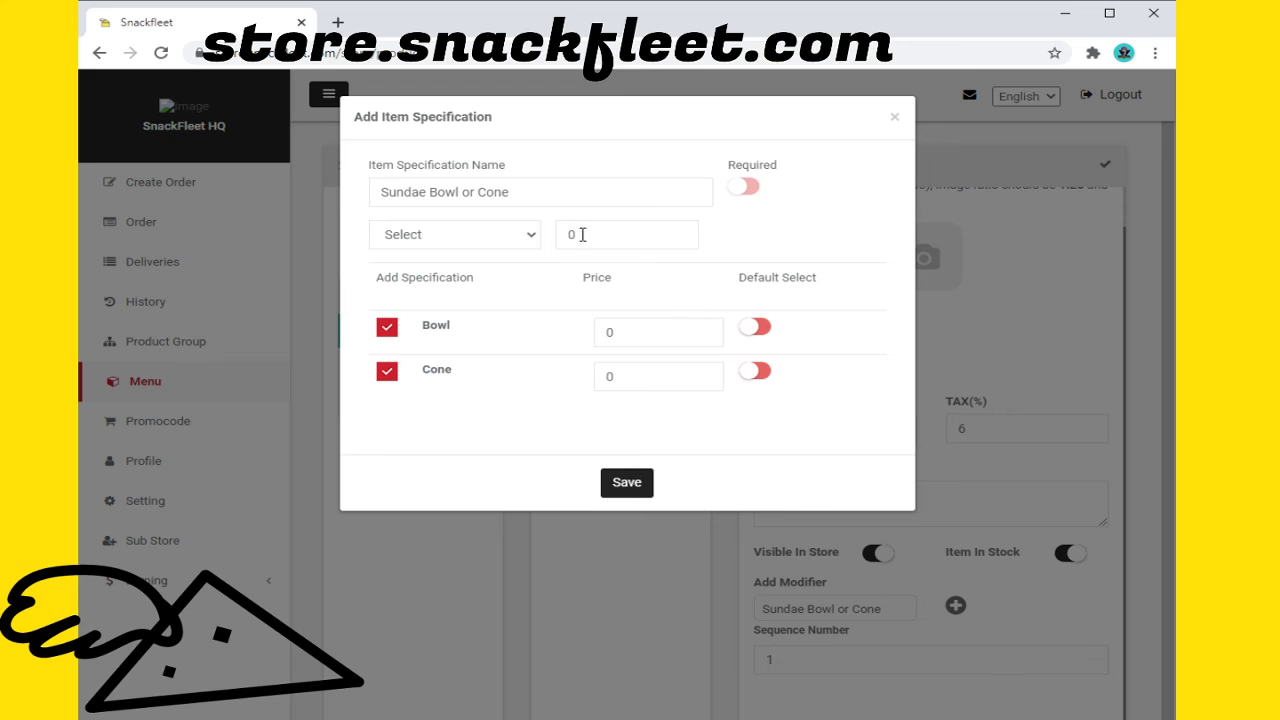
# Step: Set the Sundae Bowl or Cone selection count to 1, make Bowl the default, and save the specification
pyautogui.click(530, 238)
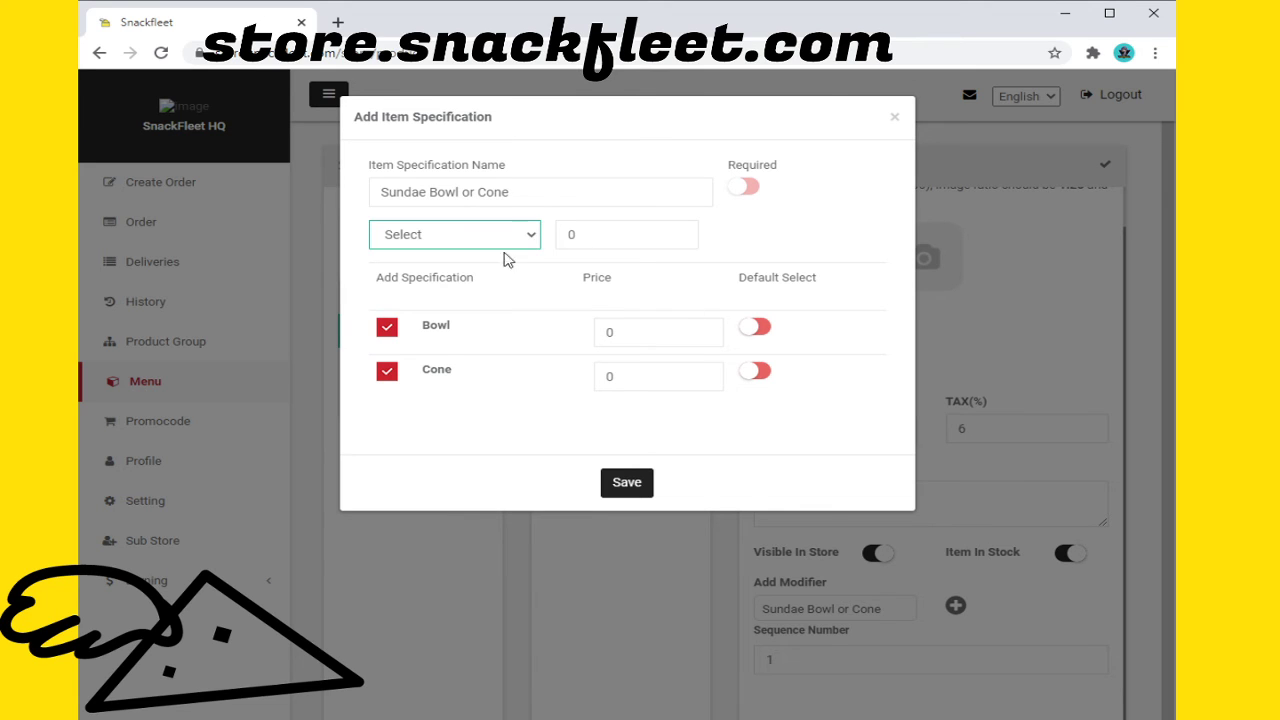
pyautogui.click(623, 234)
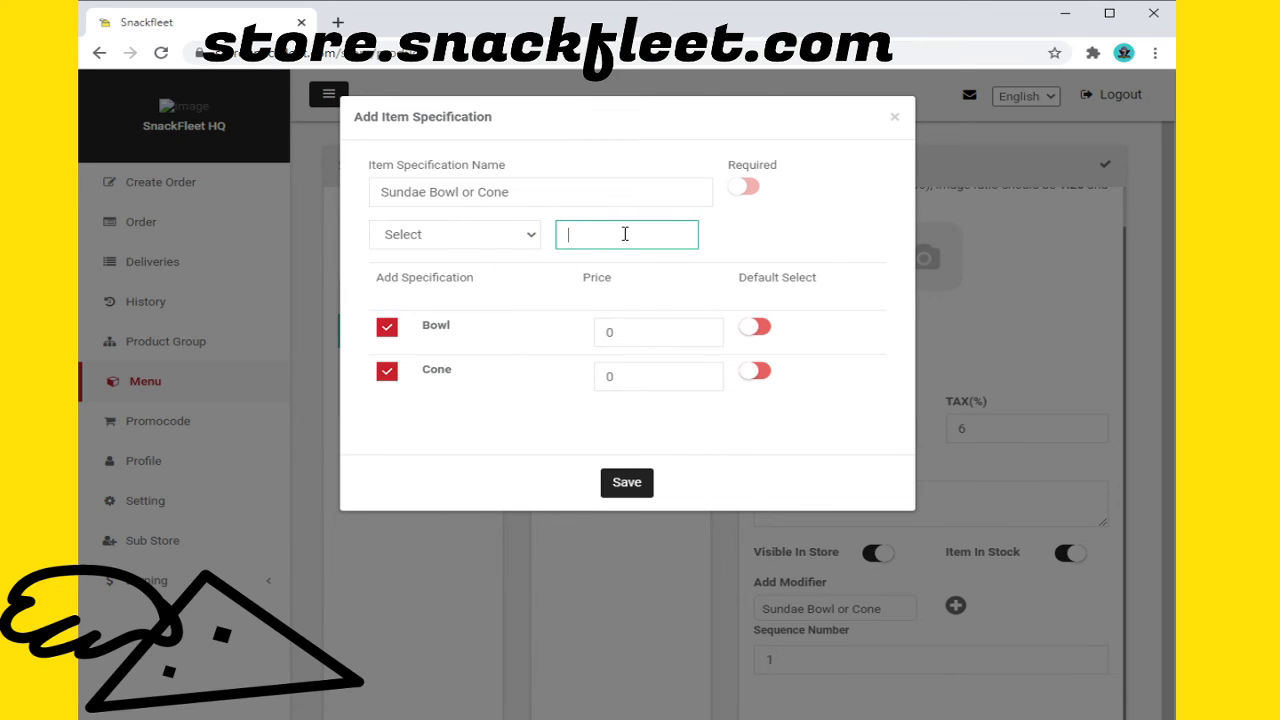
pyautogui.write('1')
pyautogui.click(766, 333)
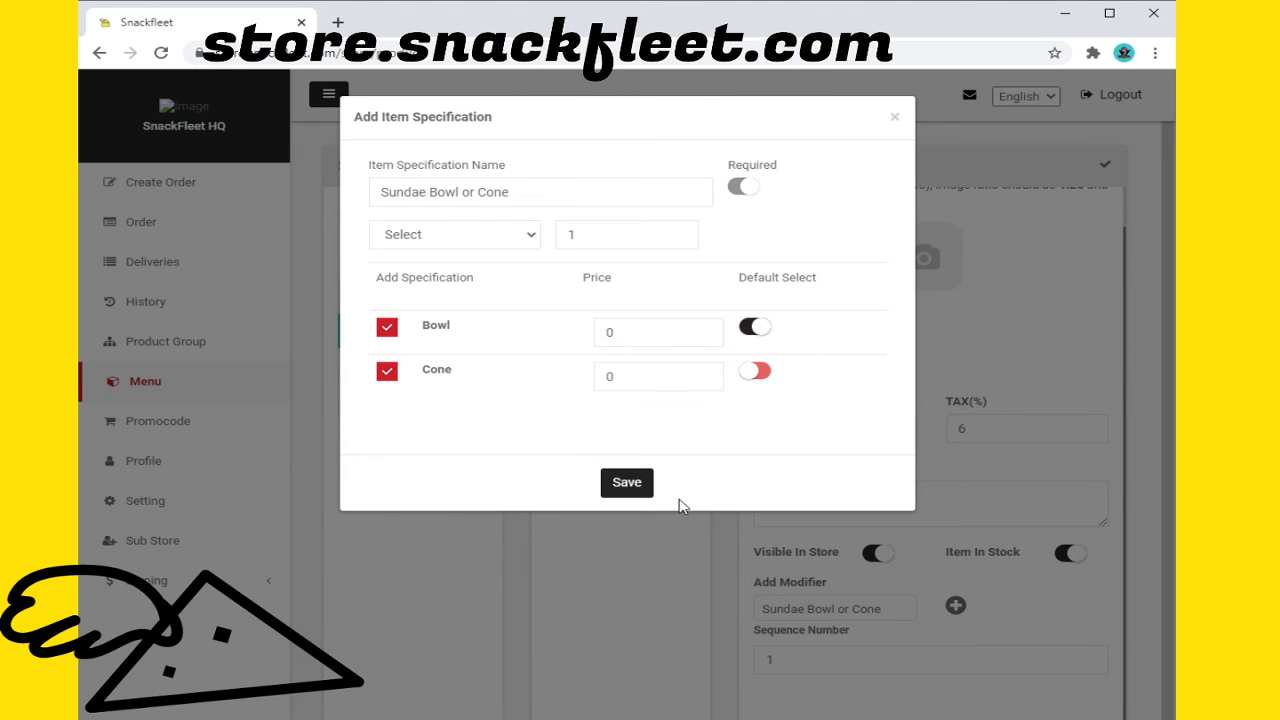
pyautogui.click(627, 483)
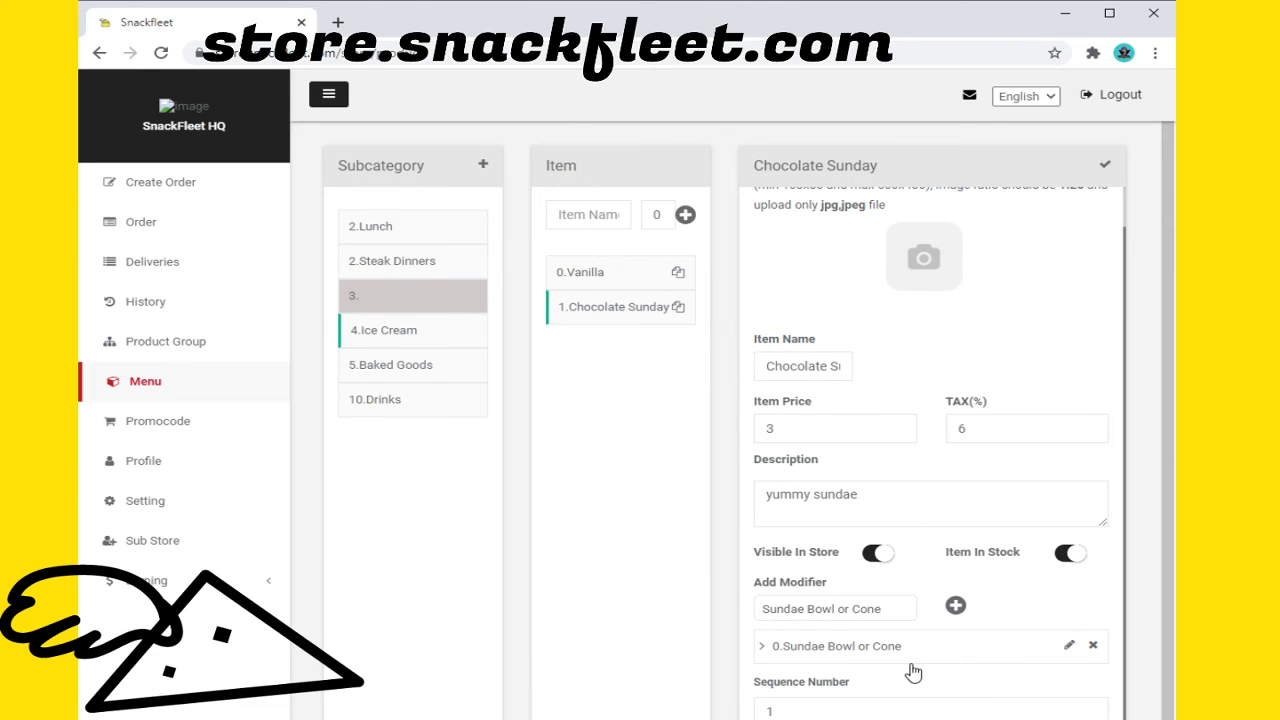
# Step: Add the Sundae Size modifier group to Chocolate Sunday with a selection count of 1 and Small as the default
pyautogui.click(892, 610)
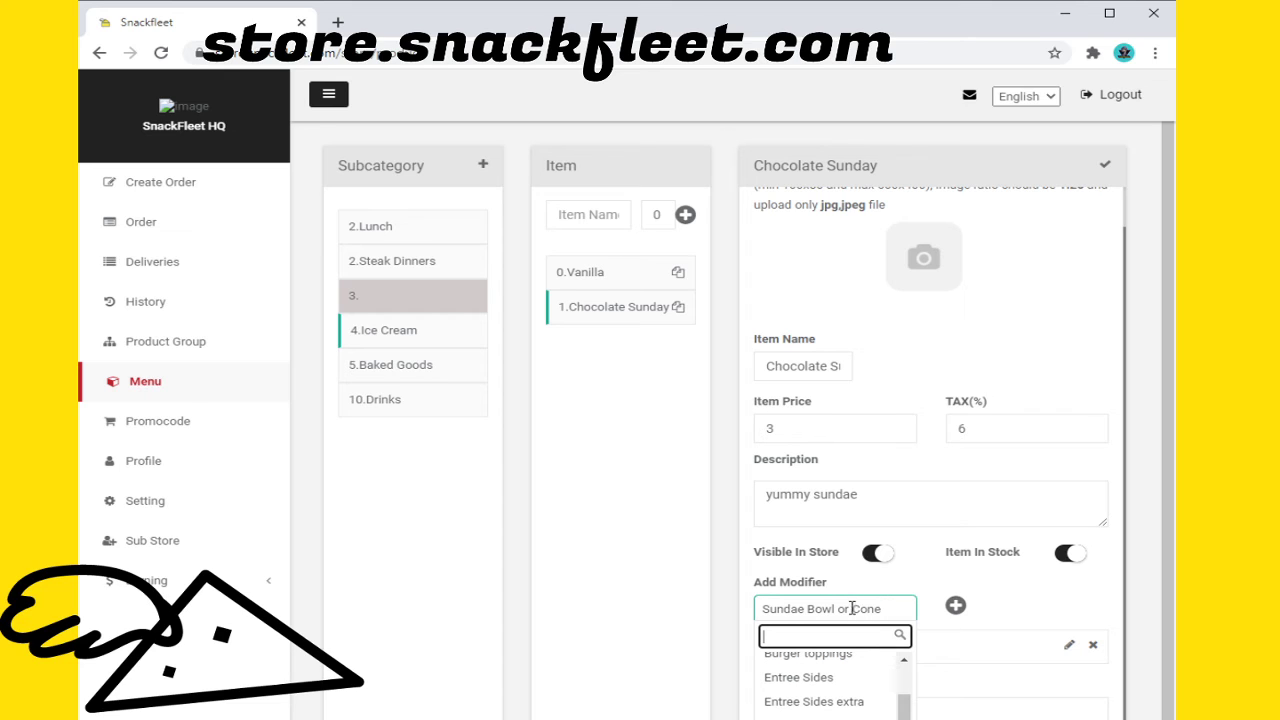
pyautogui.scroll(-1, 820, 685)
pyautogui.click(810, 715)
pyautogui.click(955, 606)
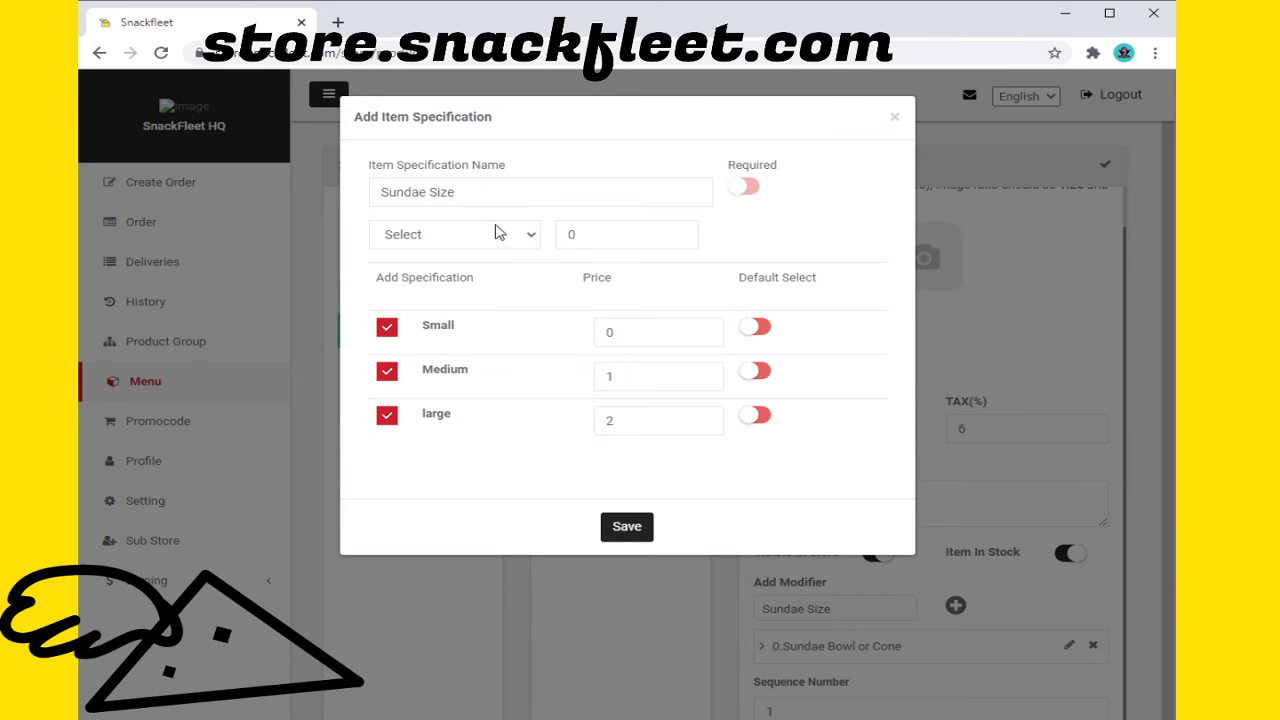
pyautogui.click(500, 233)
pyautogui.click(576, 234)
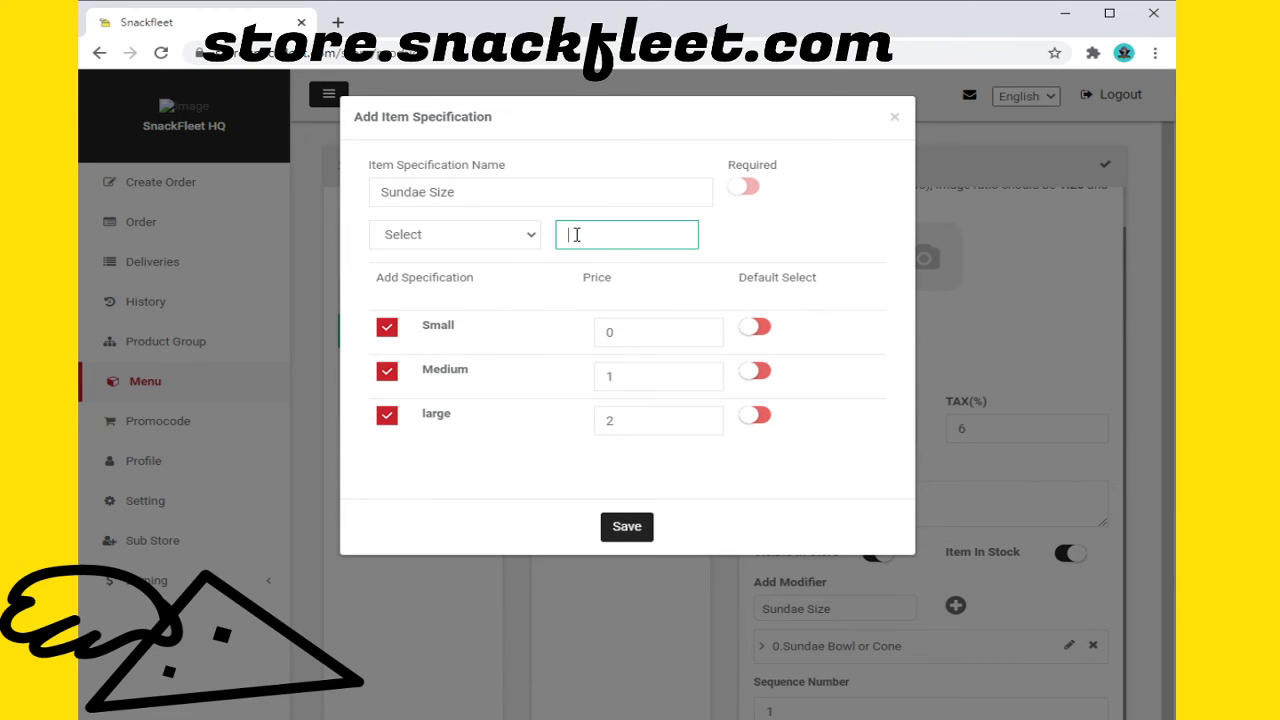
pyautogui.write('1')
pyautogui.click(617, 533)
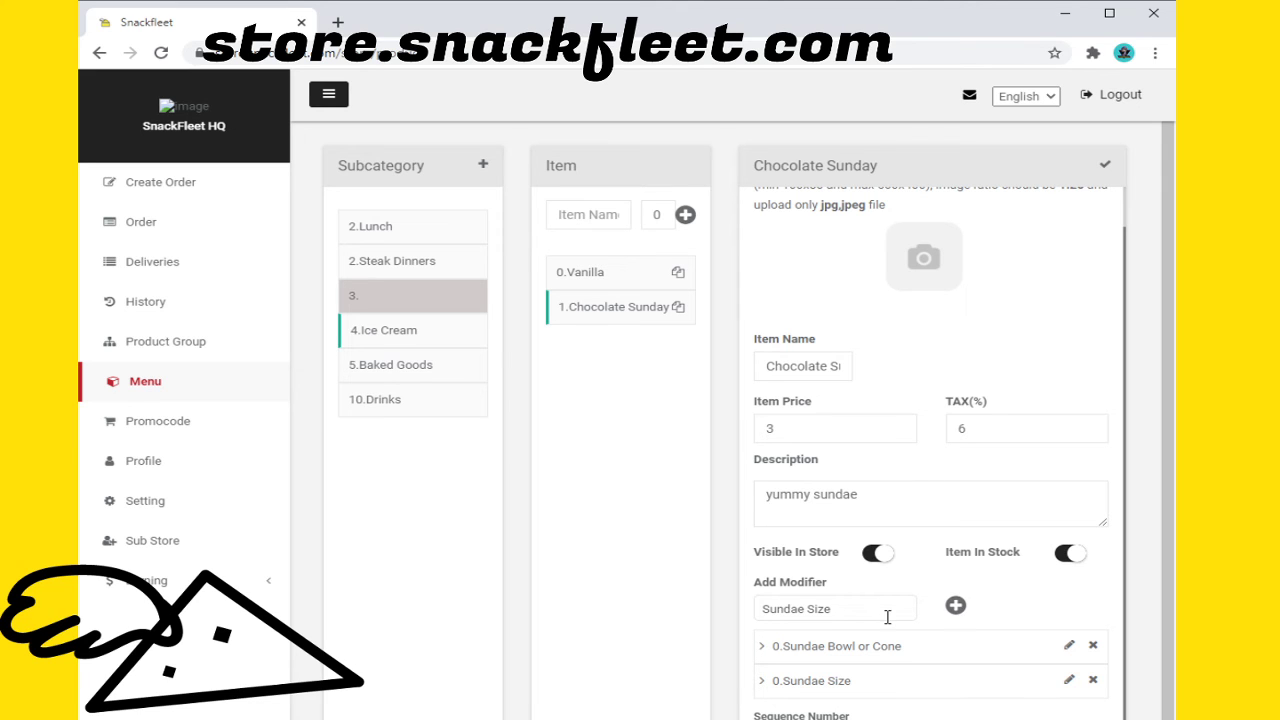
pyautogui.click(1069, 680)
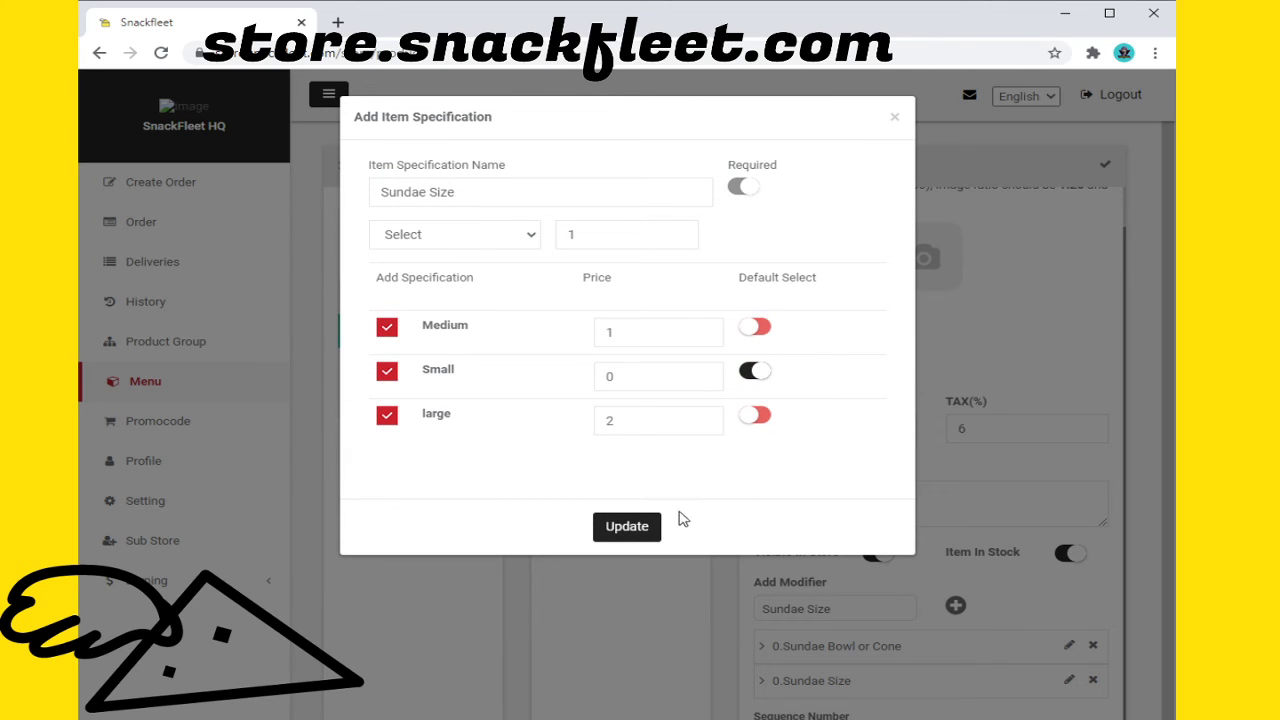
pyautogui.click(627, 527)
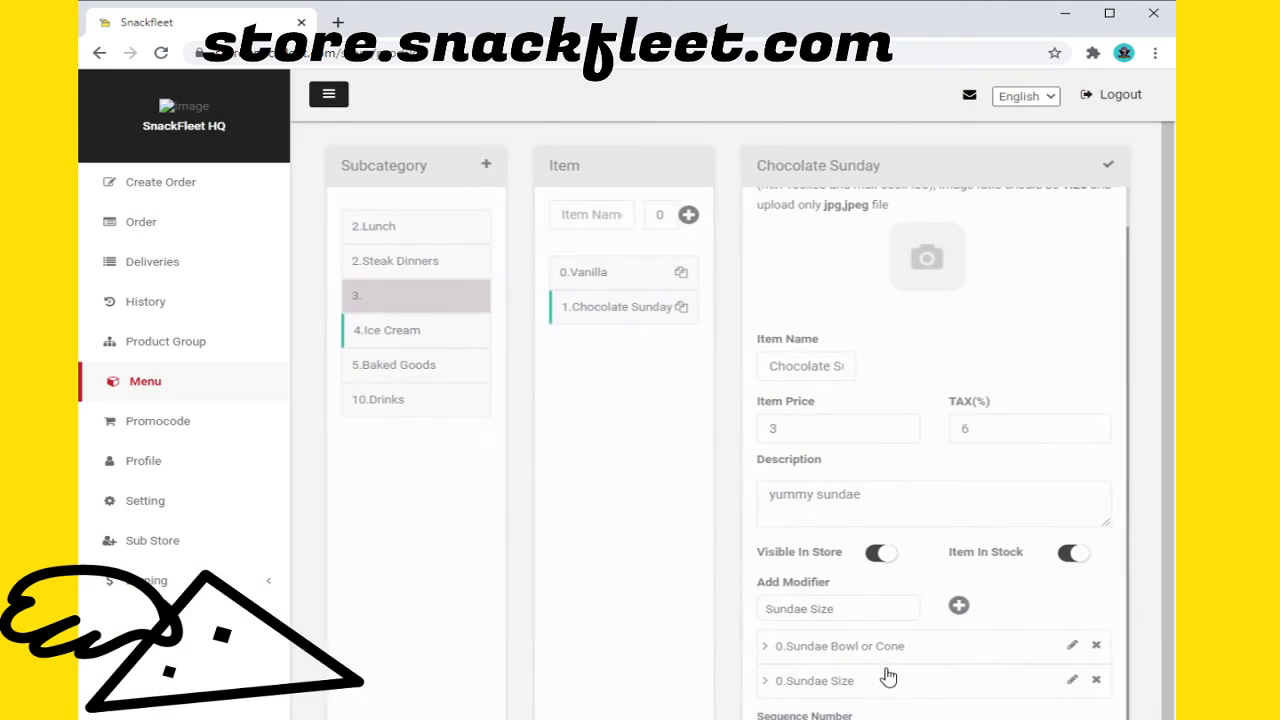
# Step: Add the Sundae Syrups modifier group to Chocolate Sunday with a selection count of 1
pyautogui.click(874, 612)
pyautogui.scroll(-1, 873, 714)
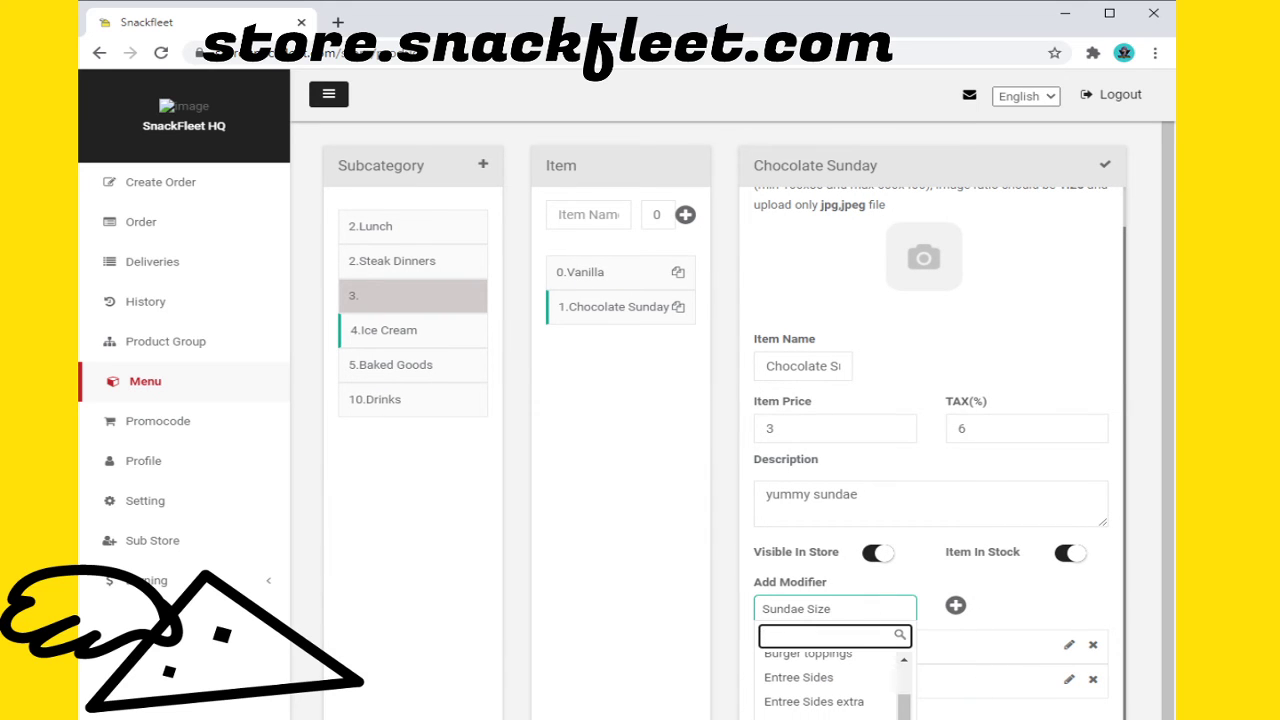
pyautogui.click(835, 712)
pyautogui.click(957, 606)
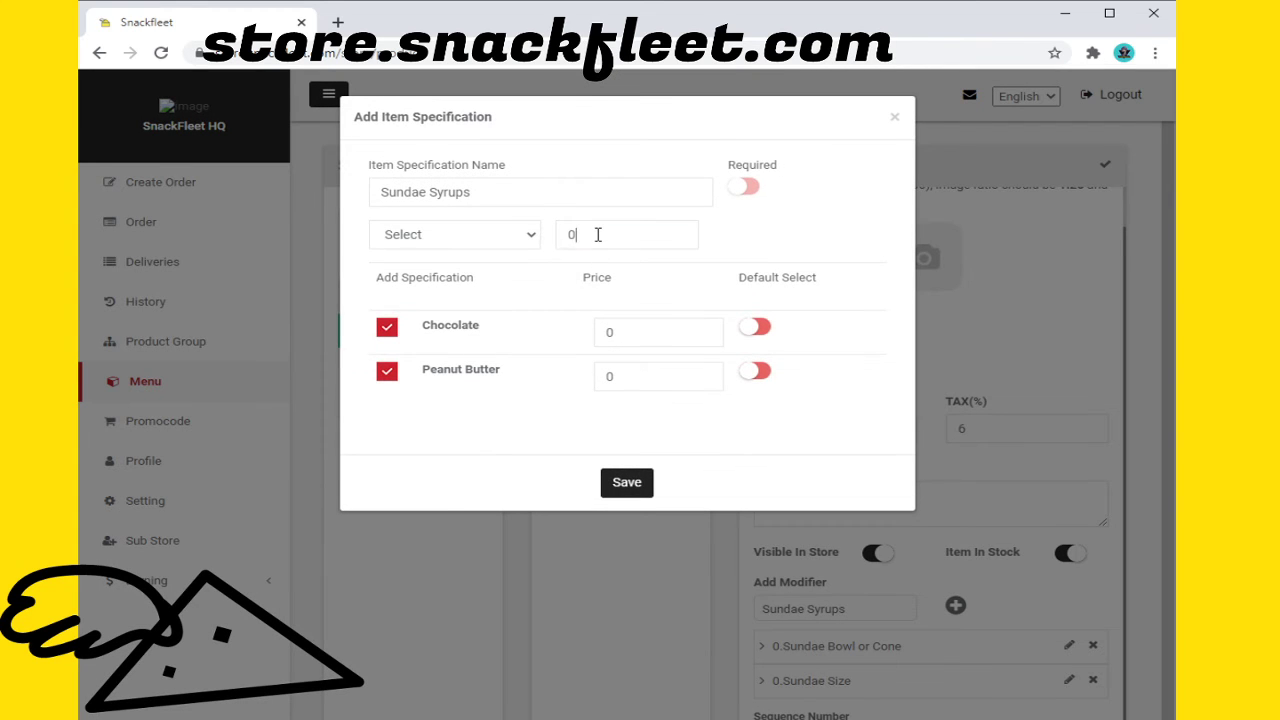
pyautogui.click(598, 234)
pyautogui.write('21')
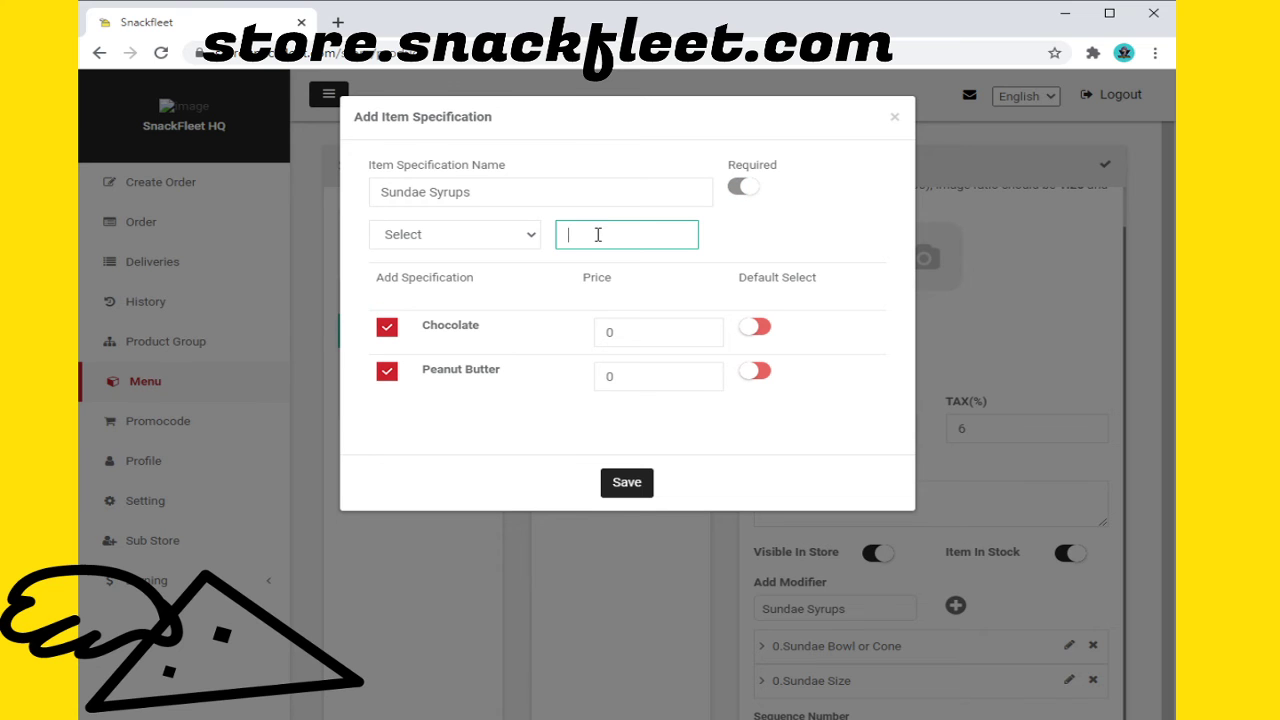
pyautogui.click(627, 484)
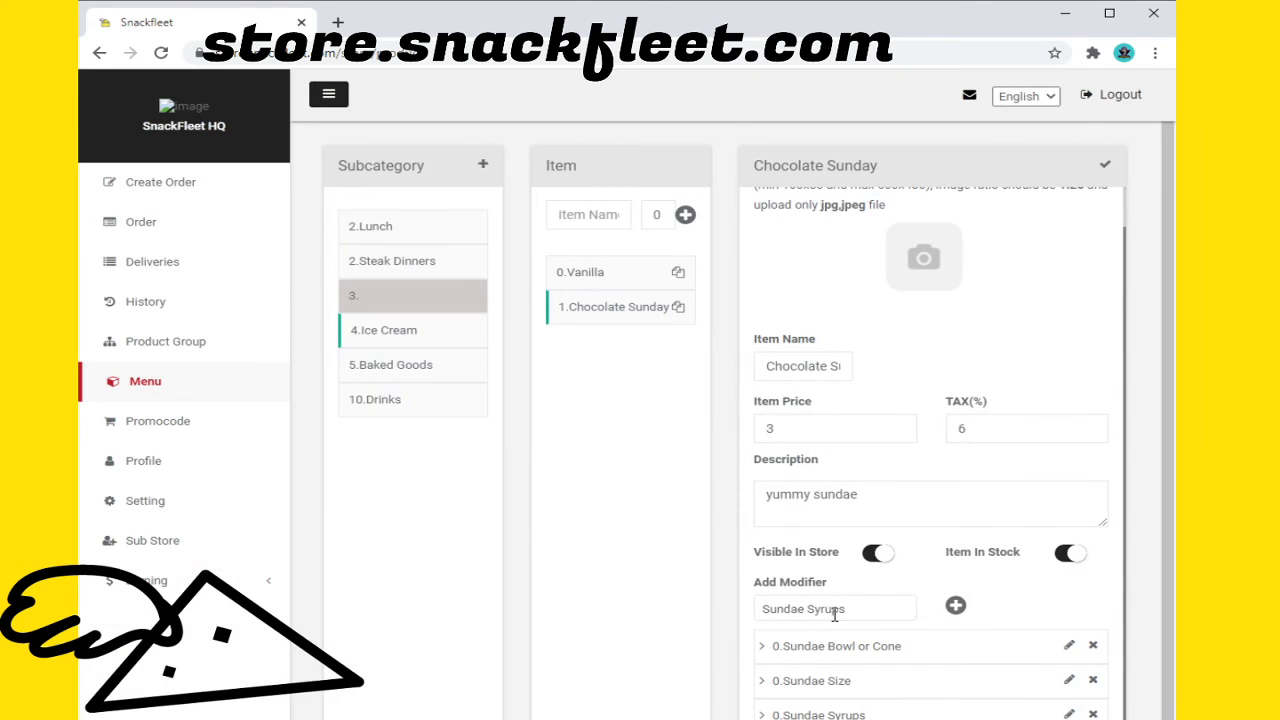
# Step: Choose the Sundae Toppings modifier group for the Chocolate Sunday item and open its item specification
pyautogui.click(852, 608)
pyautogui.click(835, 700)
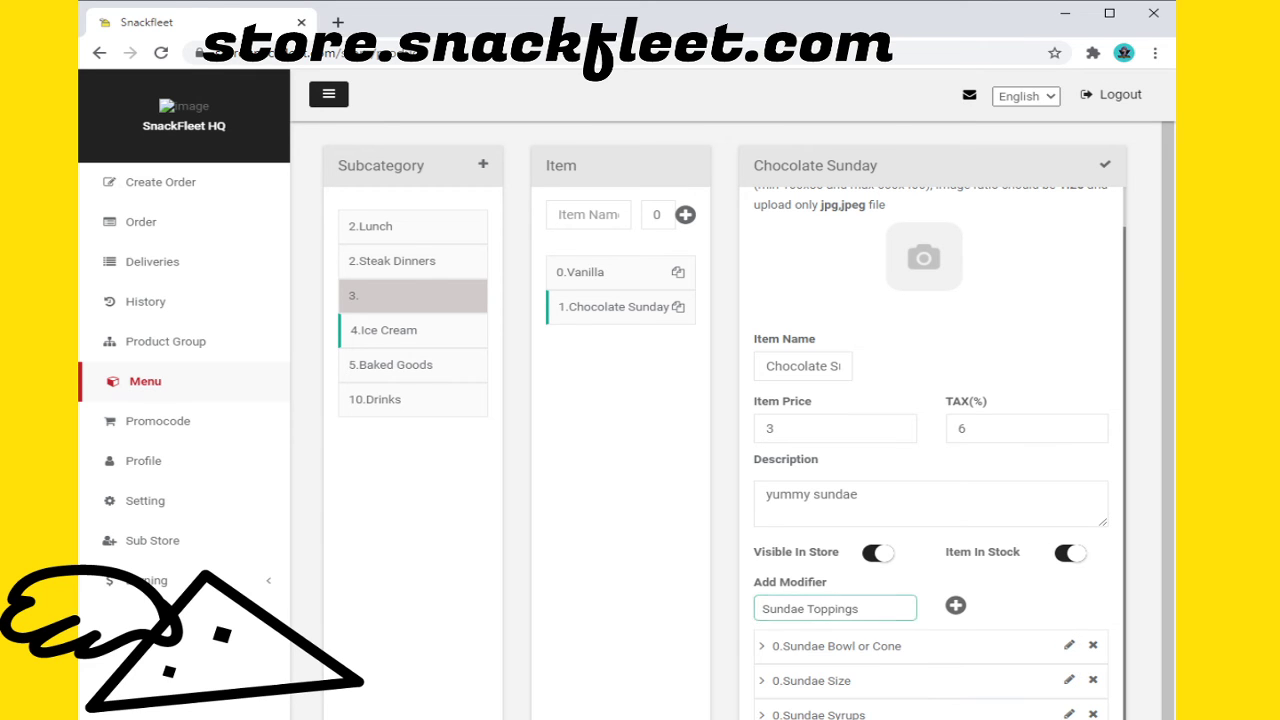
pyautogui.click(956, 606)
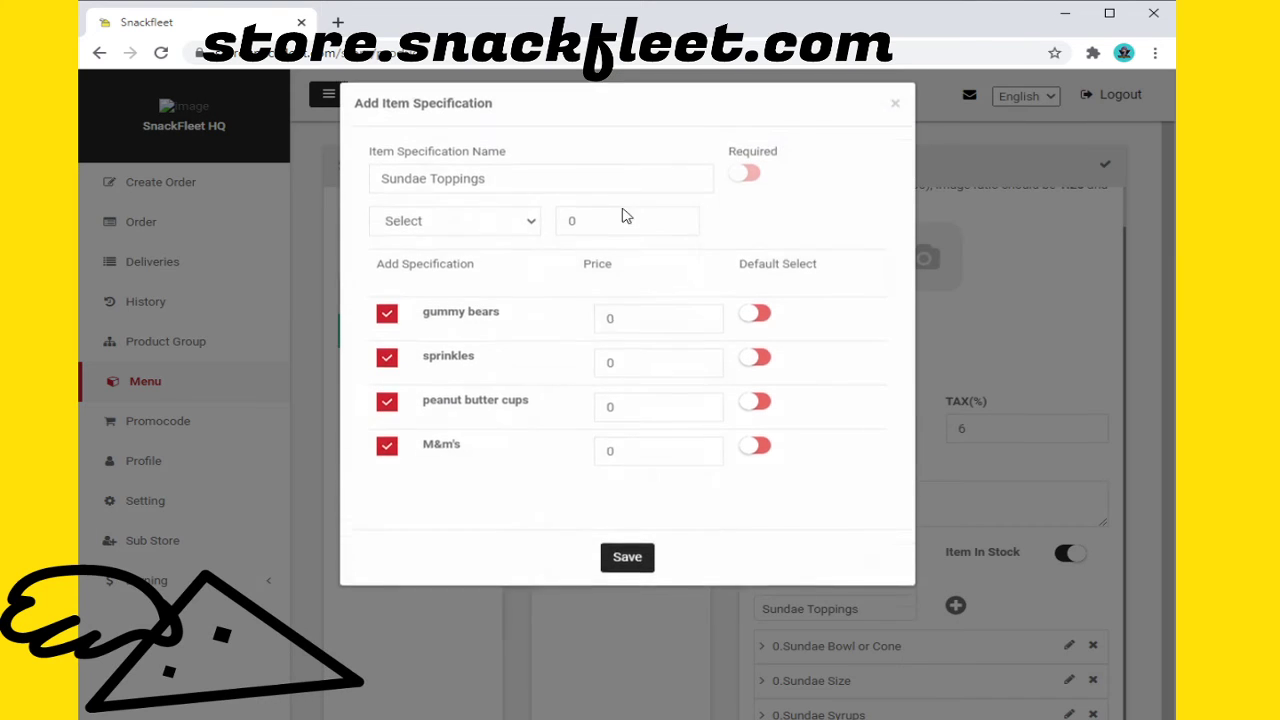
# Step: Give Sundae Toppings a selection range from 0 to 3 and save the specification
pyautogui.click(540, 237)
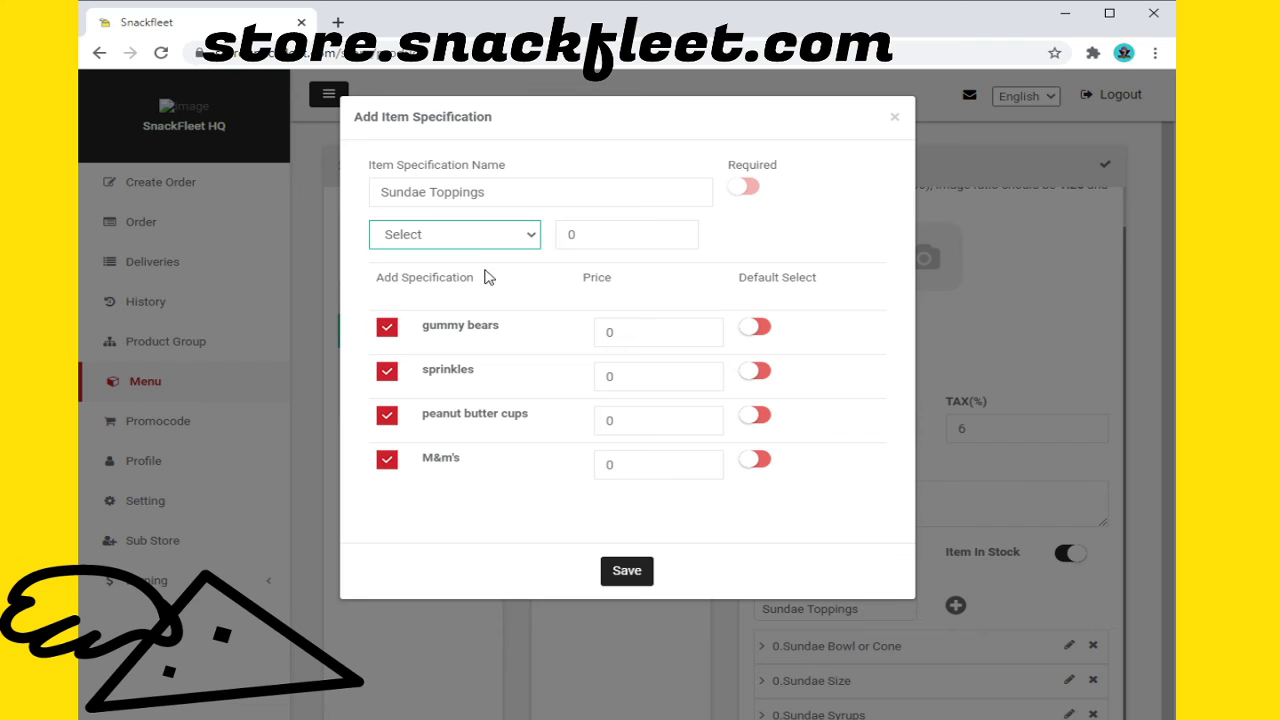
pyautogui.click(667, 232)
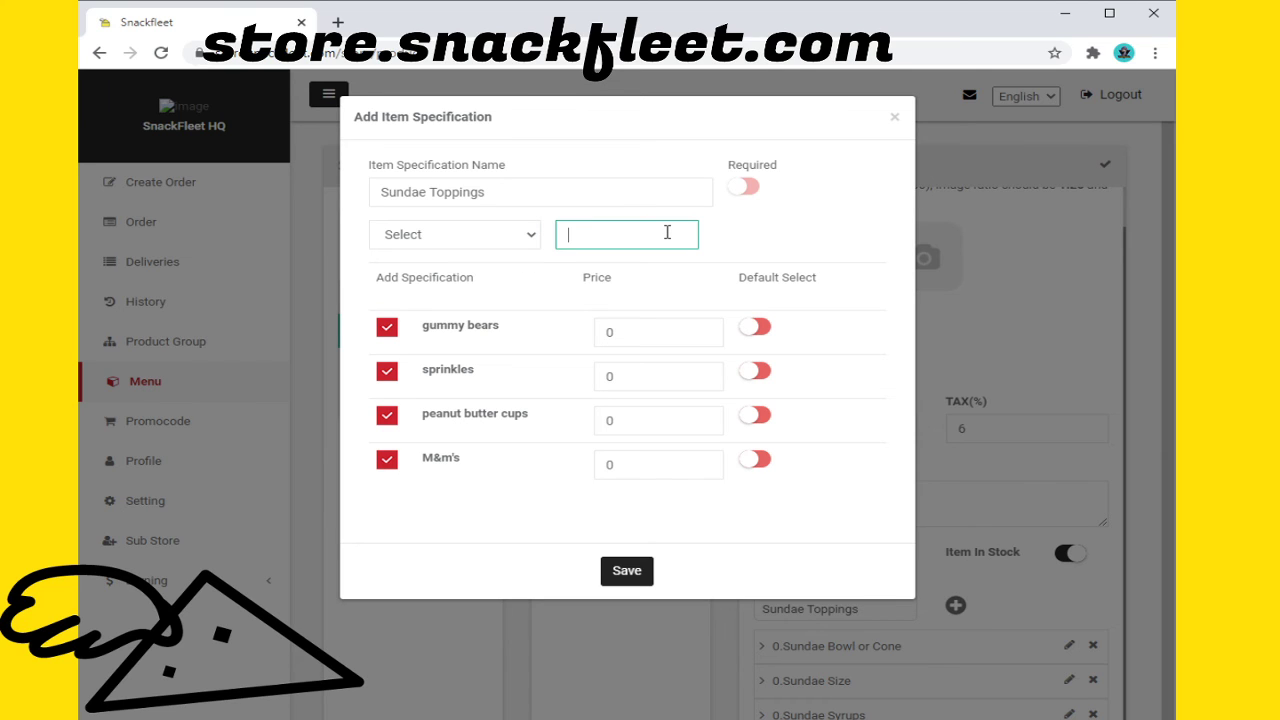
pyautogui.write('3')
pyautogui.click(527, 241)
pyautogui.click(486, 277)
pyautogui.click(578, 236)
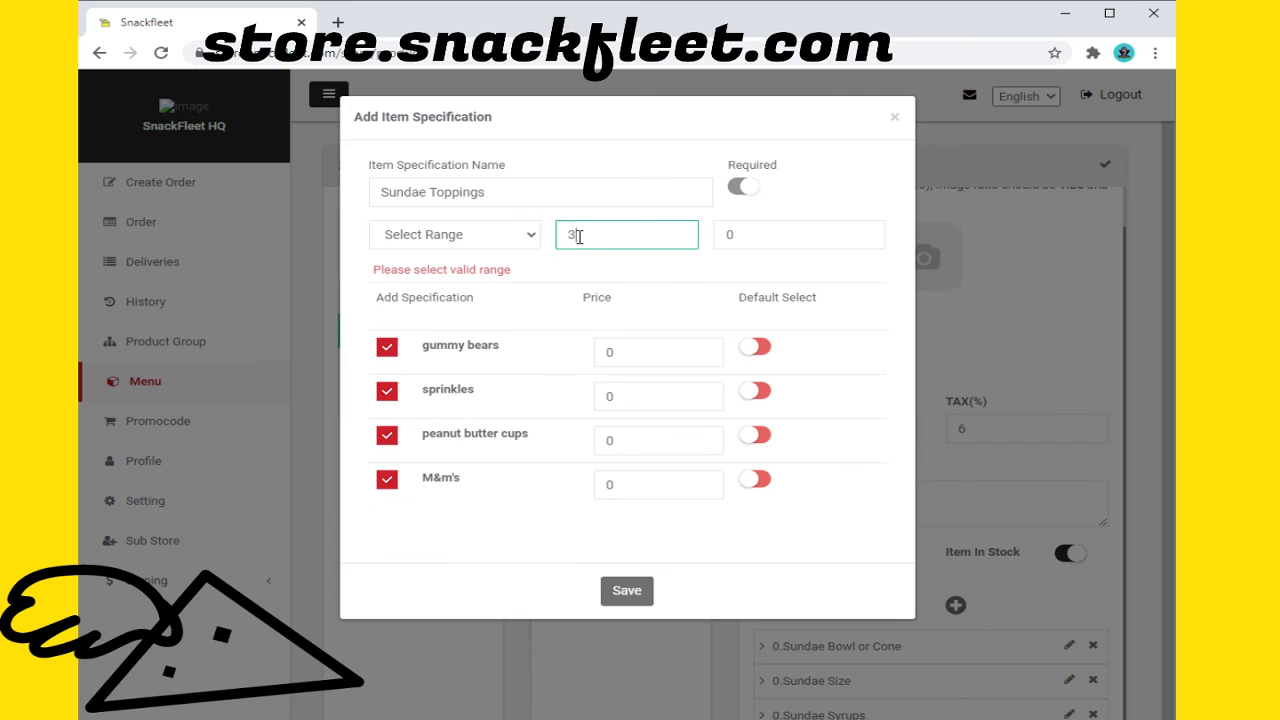
pyautogui.write('0')
pyautogui.click(766, 240)
pyautogui.write('3')
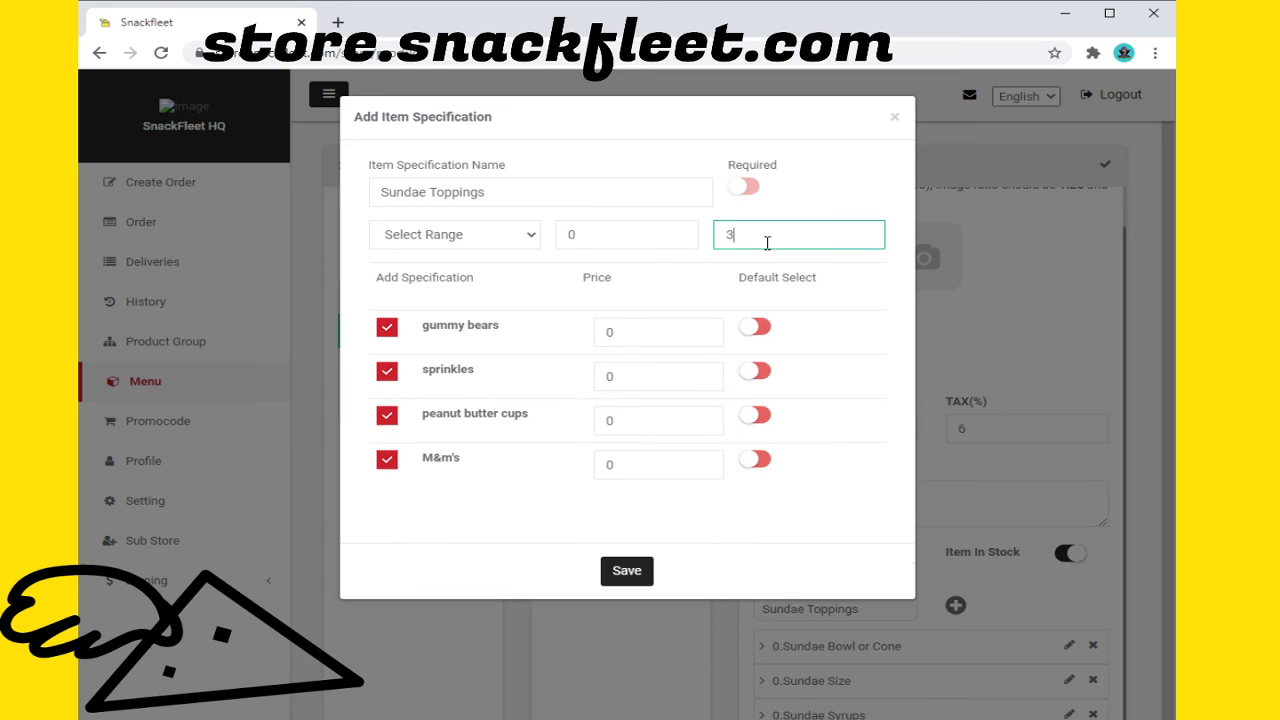
pyautogui.click(800, 203)
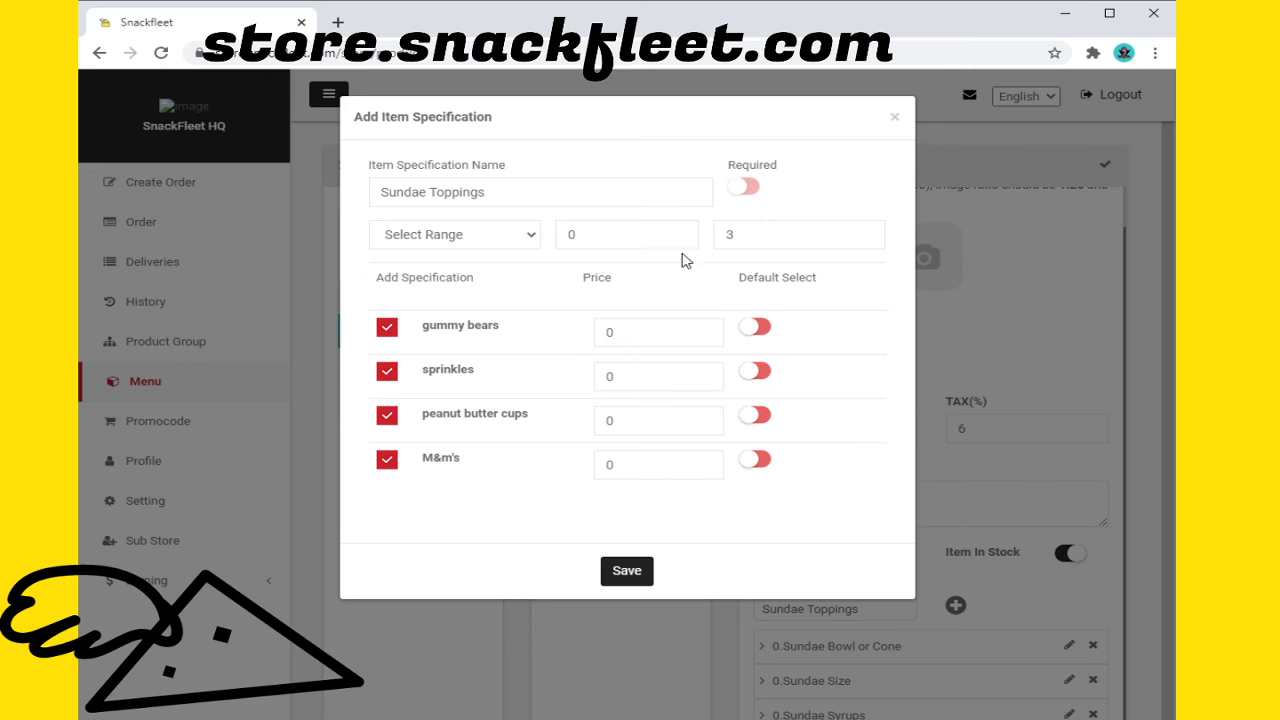
pyautogui.click(626, 570)
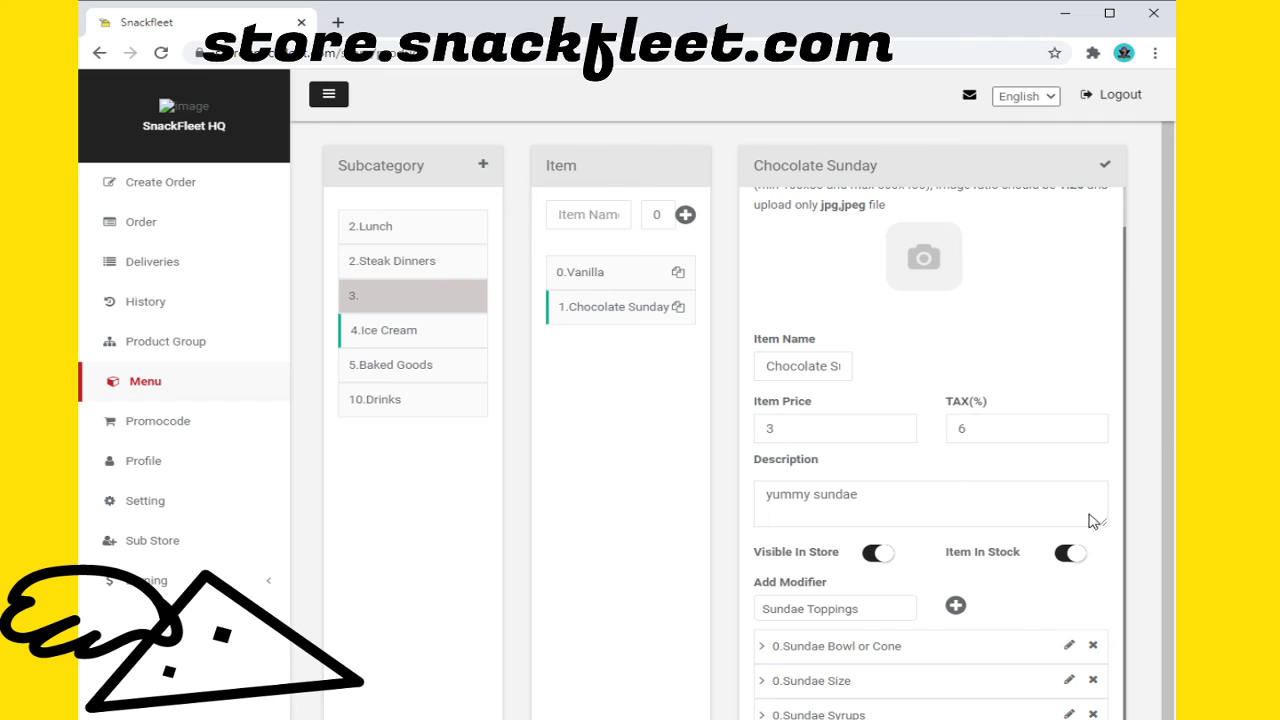
# Step: Save the Chocolate Sunday item with its added modifier groups
pyautogui.scroll(1, 1037, 597)
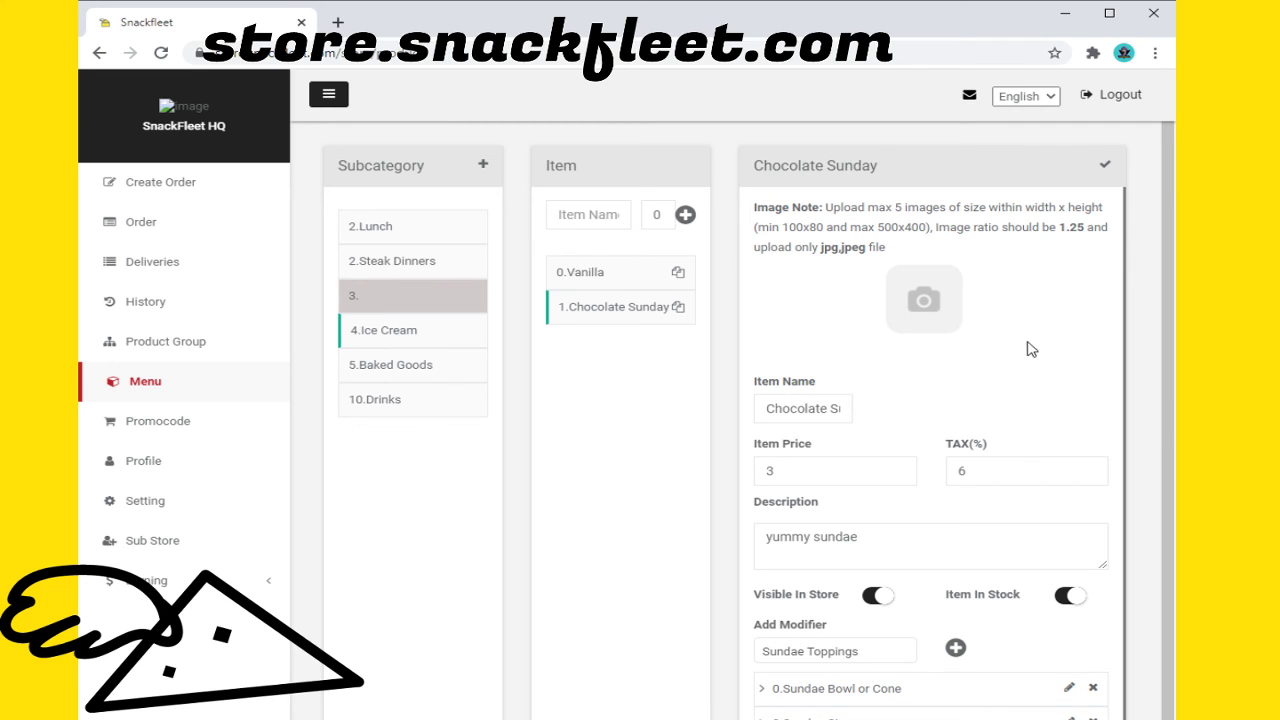
pyautogui.click(1104, 164)
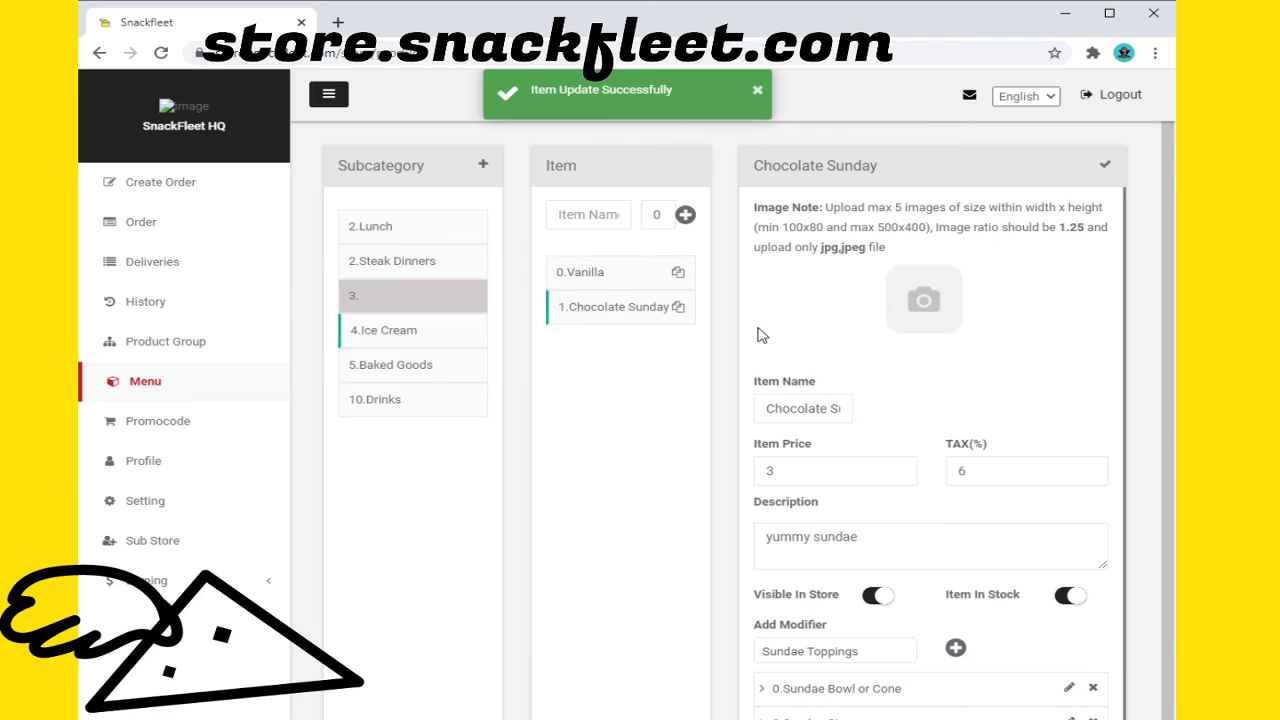
# Step: Add a new product group category named Desserts
pyautogui.click(179, 355)
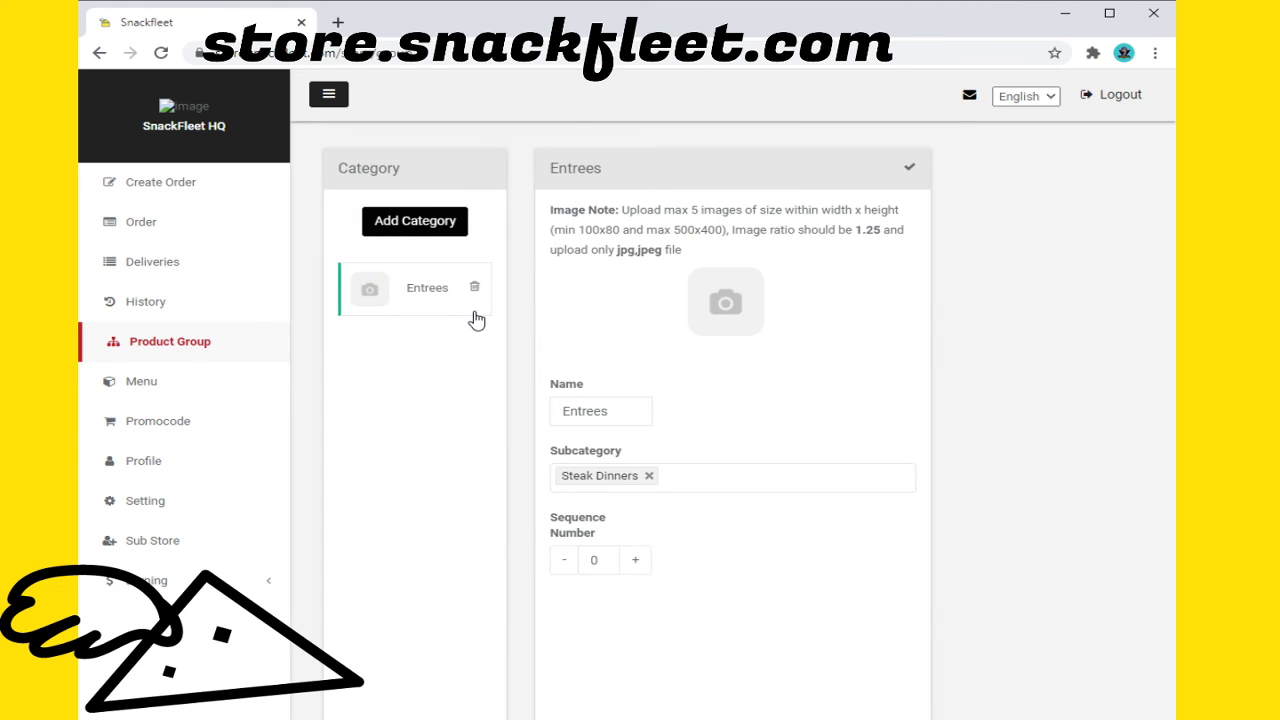
pyautogui.click(428, 224)
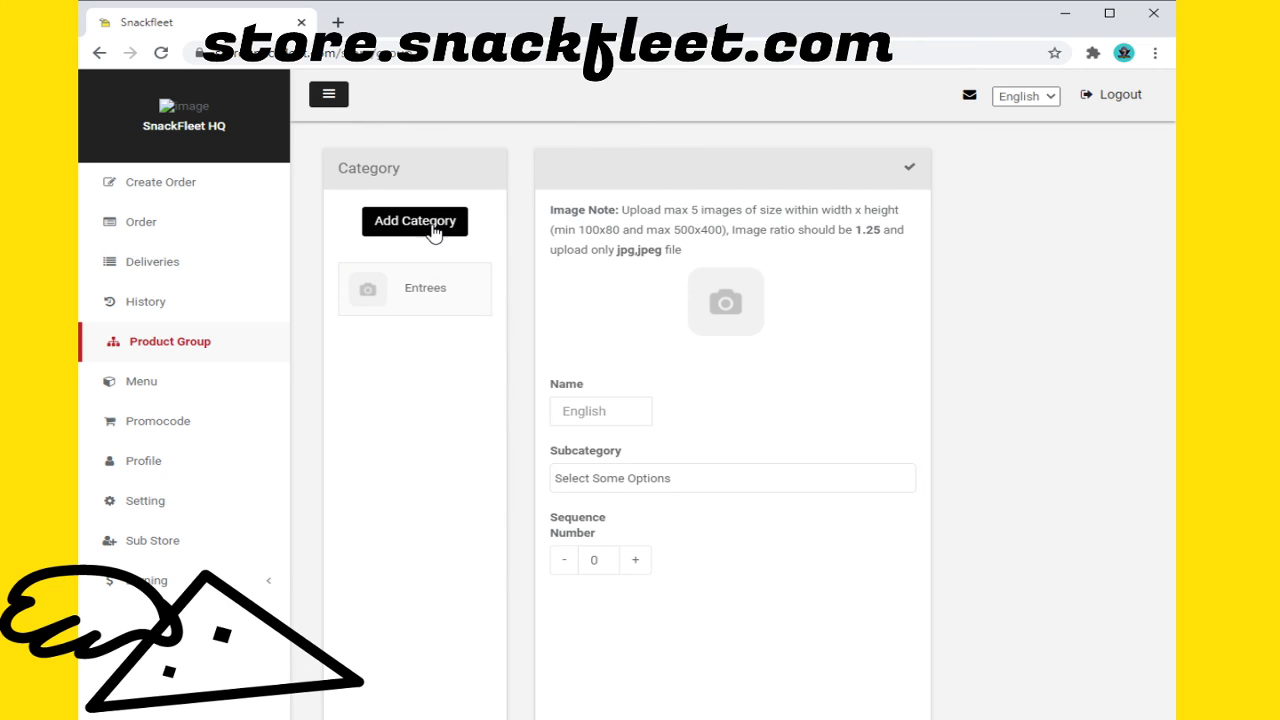
pyautogui.click(604, 418)
pyautogui.write('I')
pyautogui.press('BackSpace')
pyautogui.write('Desserts')
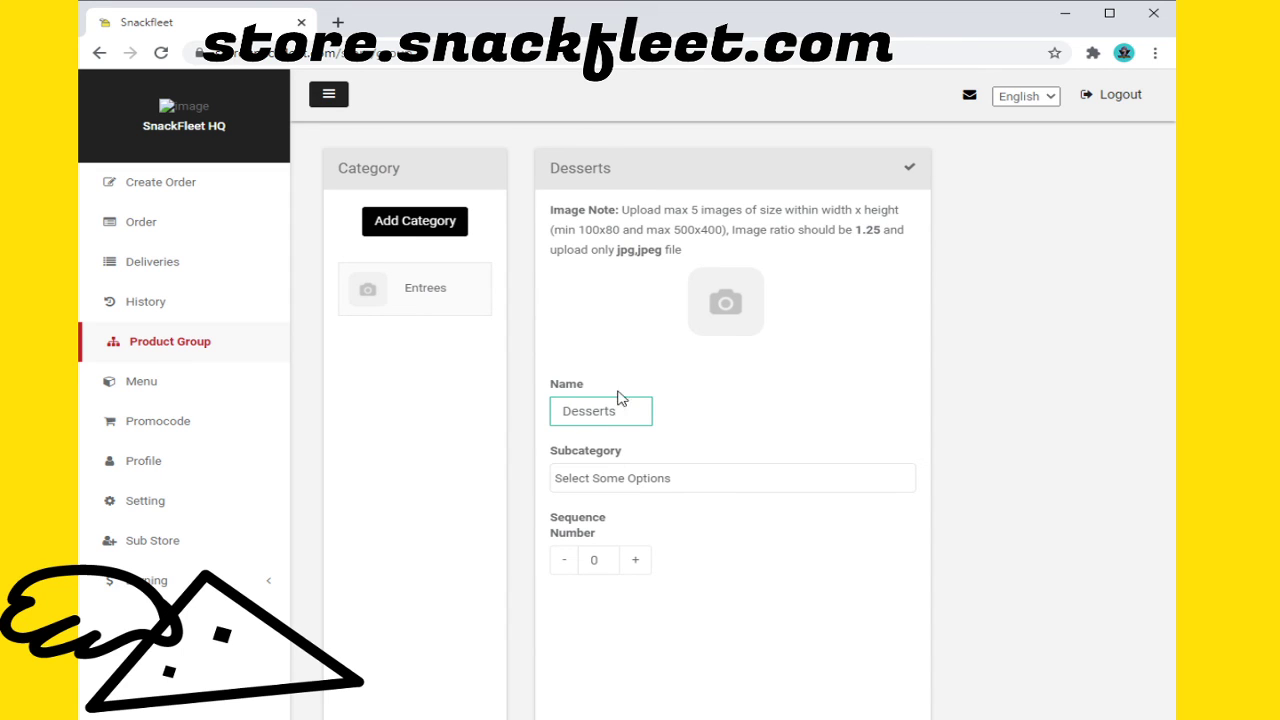
# Step: Assign the Ice Cream subcategory to the Desserts category and save the category
pyautogui.click(655, 472)
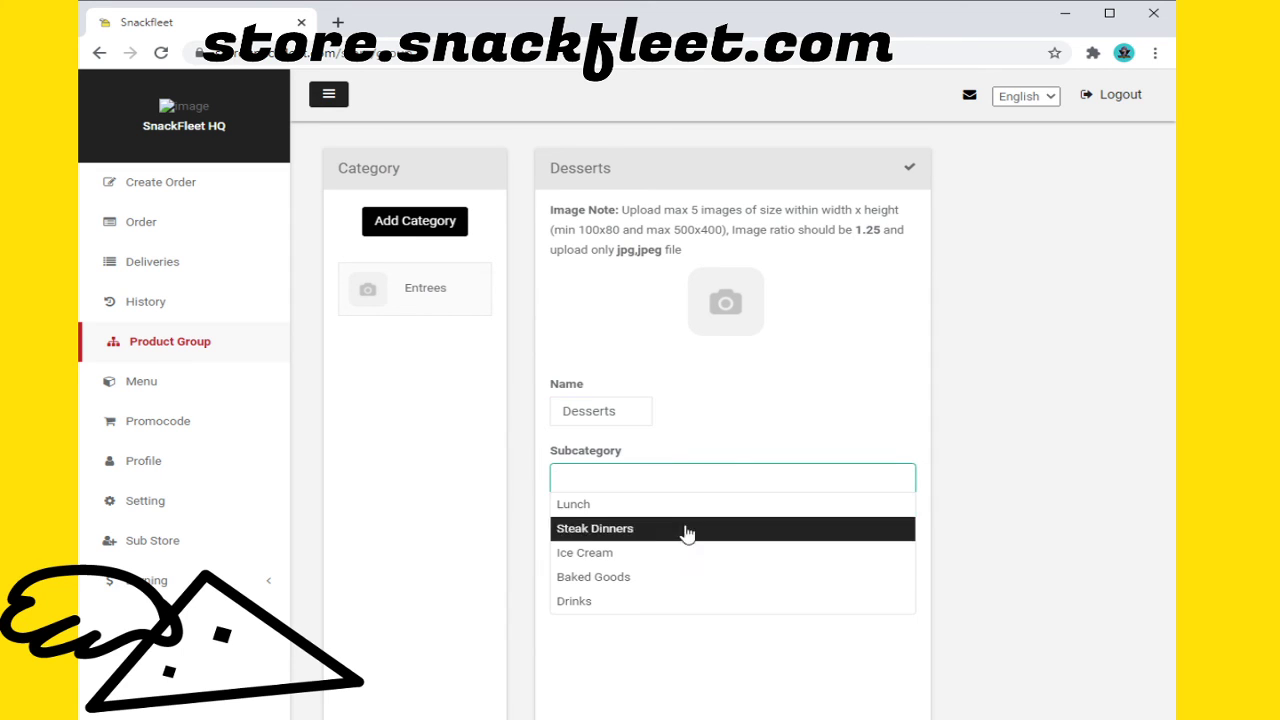
pyautogui.click(667, 553)
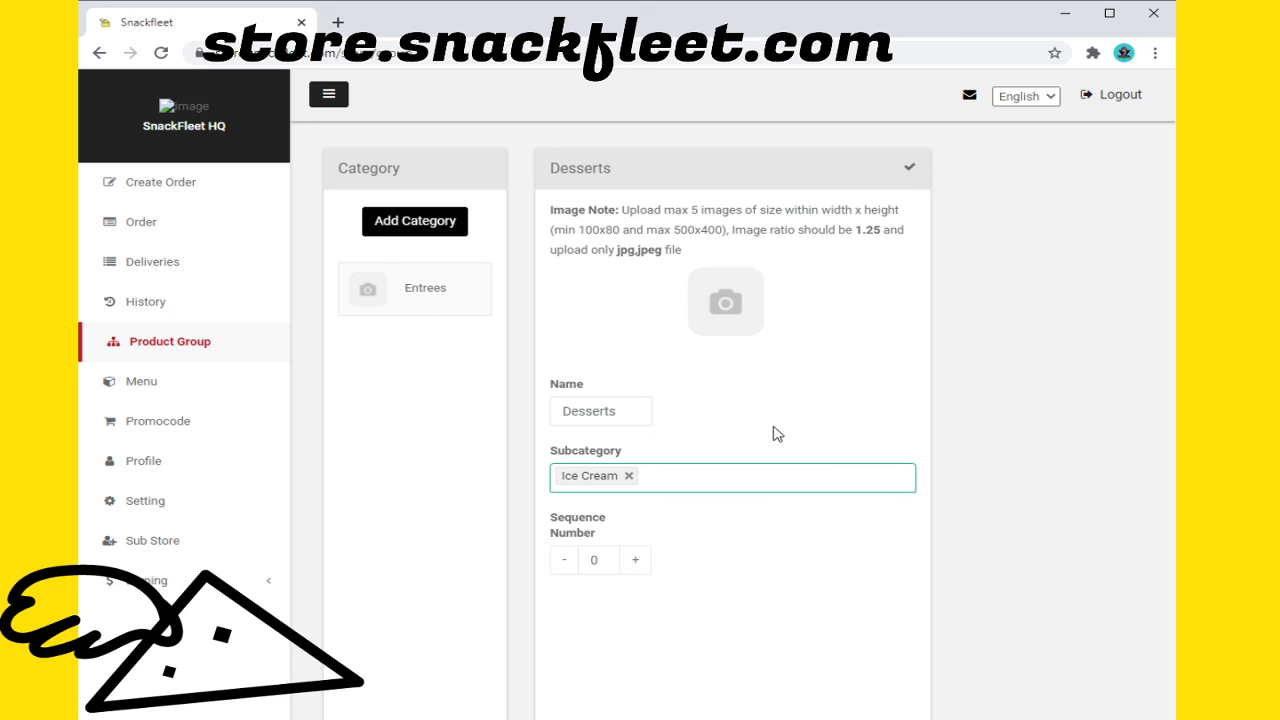
pyautogui.click(910, 167)
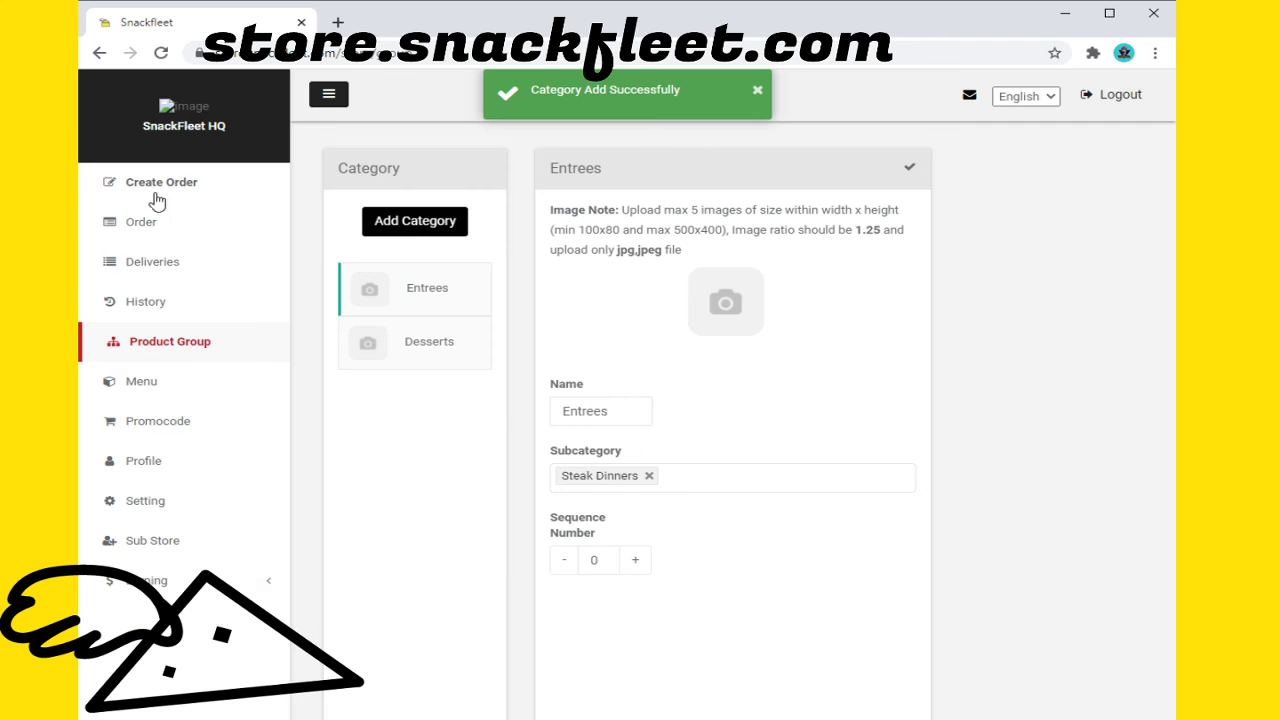
# Step: Go to order creation, look through the listed menu items, and view the Vanilla ice cream's order details before closing them
pyautogui.click(172, 190)
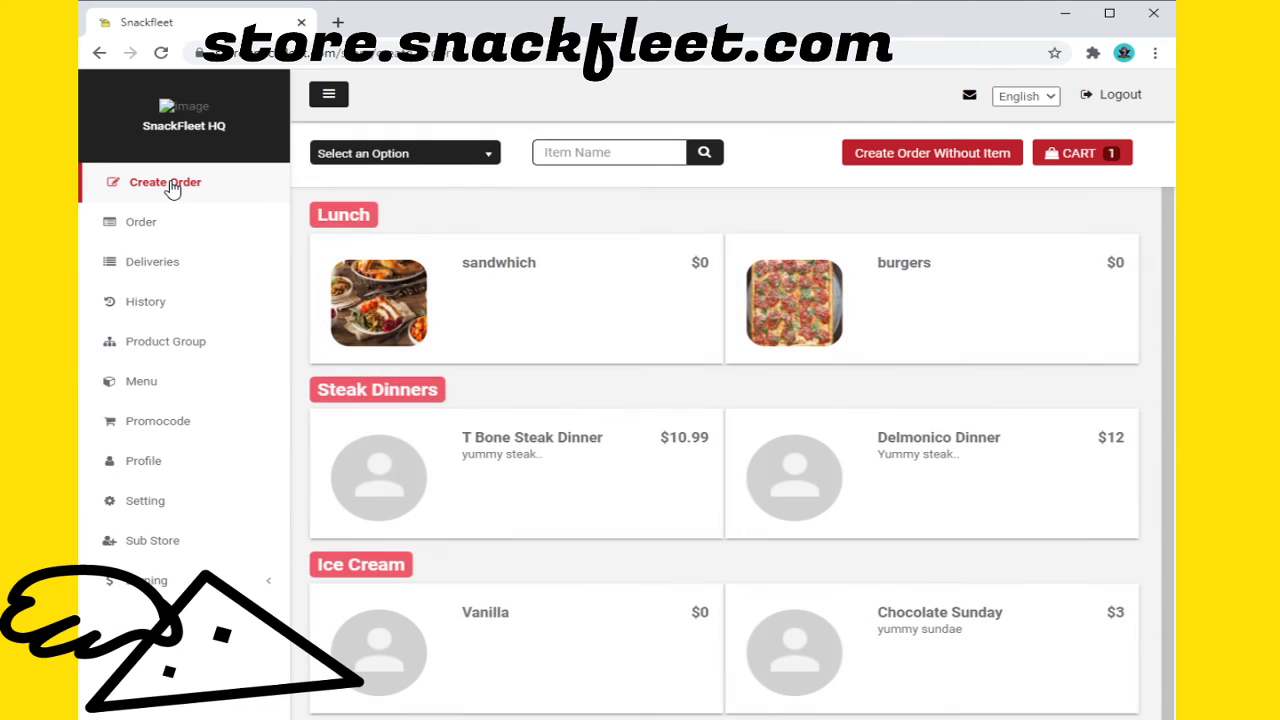
pyautogui.scroll(-2, 714, 303)
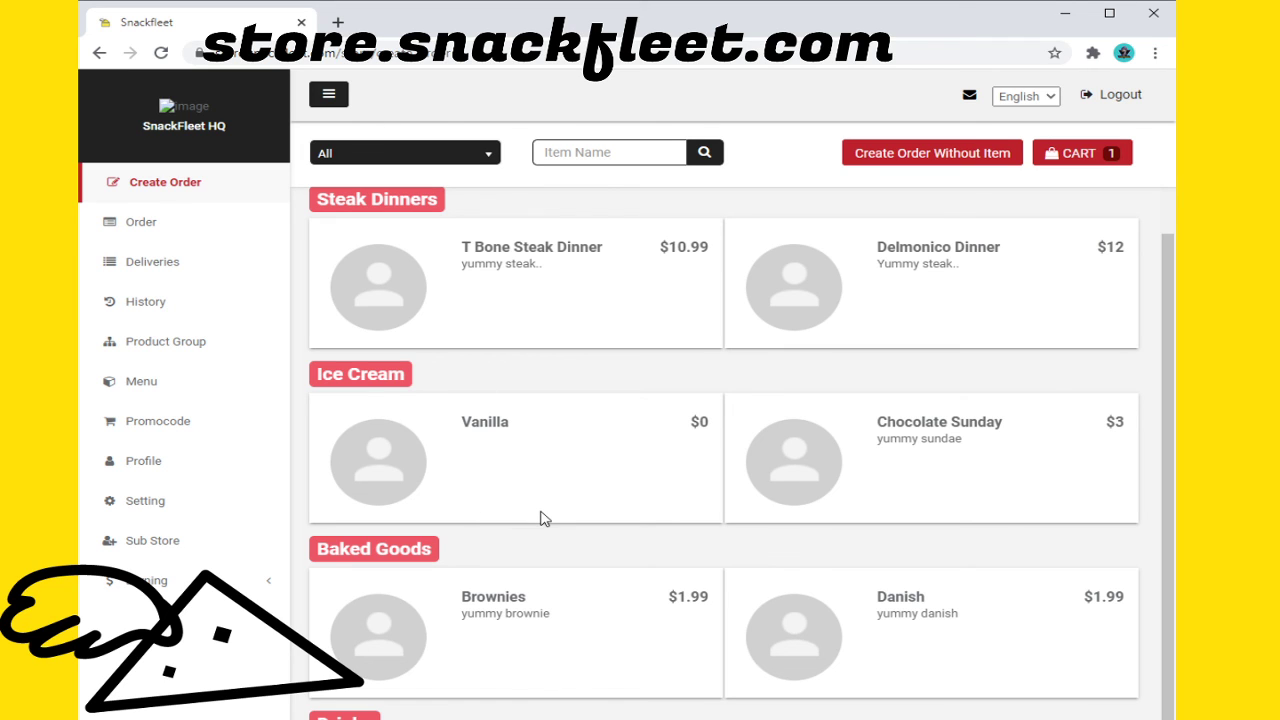
pyautogui.scroll(2, 503, 457)
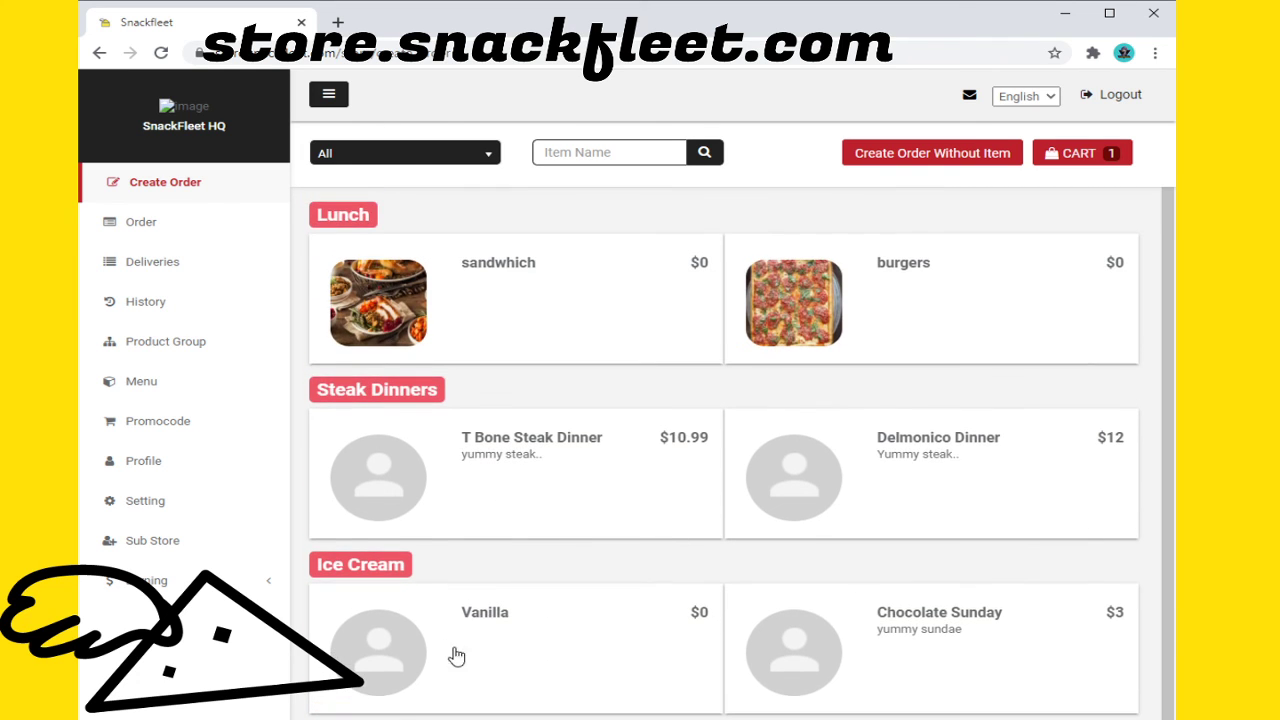
pyautogui.click(510, 660)
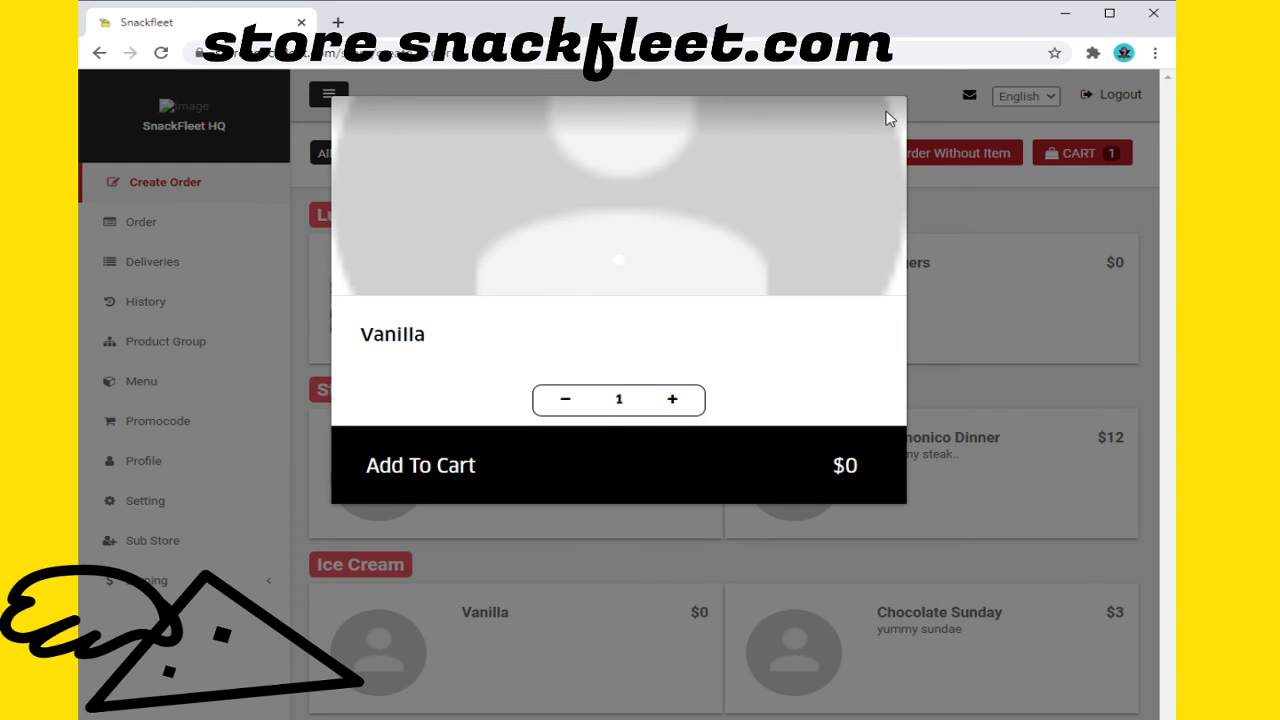
pyautogui.click(895, 127)
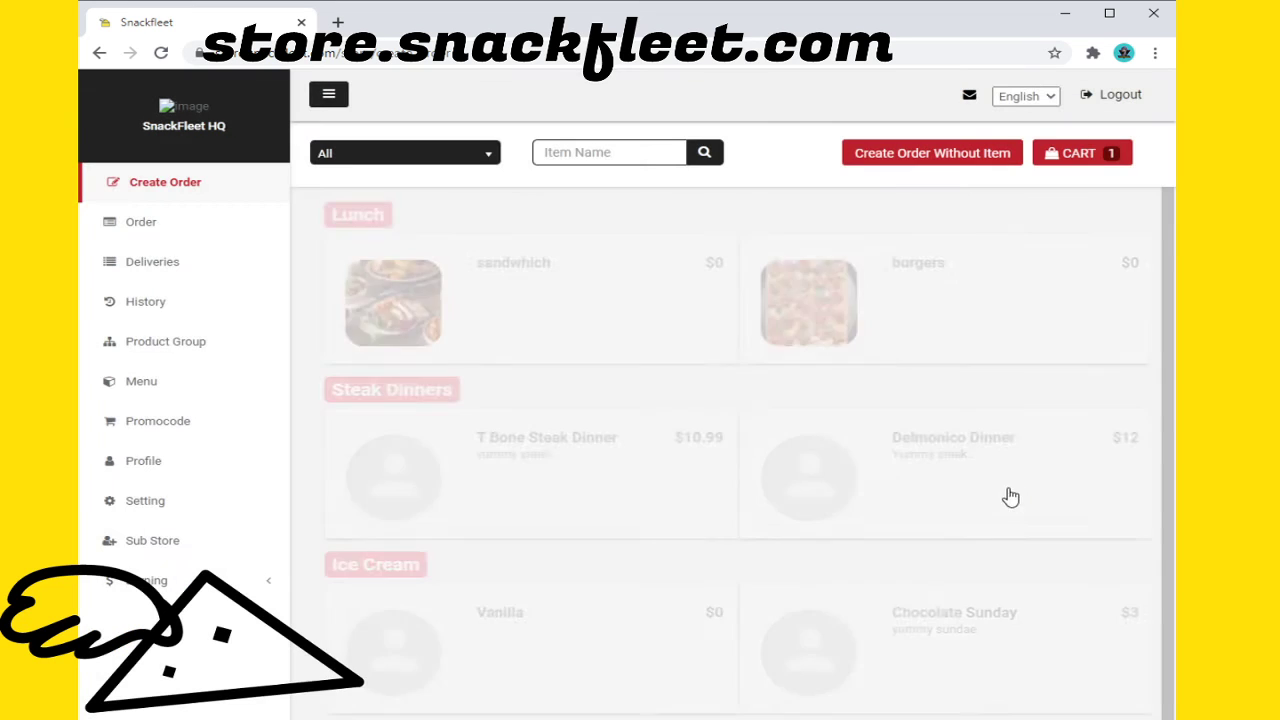
# Step: Open the Chocolate Sunday item for ordering and review its bowl or cone, size, syrup and topping modifier groups
pyautogui.scroll(-1, 1063, 510)
pyautogui.scroll(-1, 1063, 510)
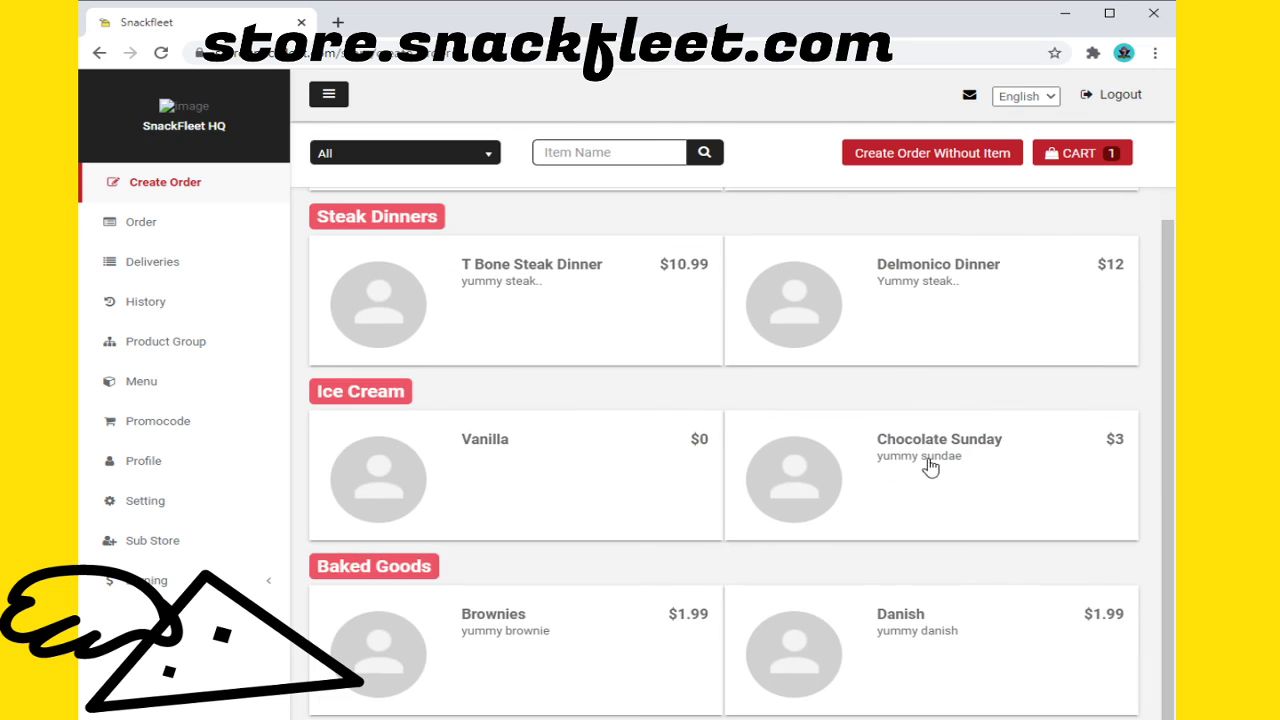
pyautogui.click(929, 463)
pyautogui.scroll(-3, 660, 327)
pyautogui.scroll(-1, 660, 327)
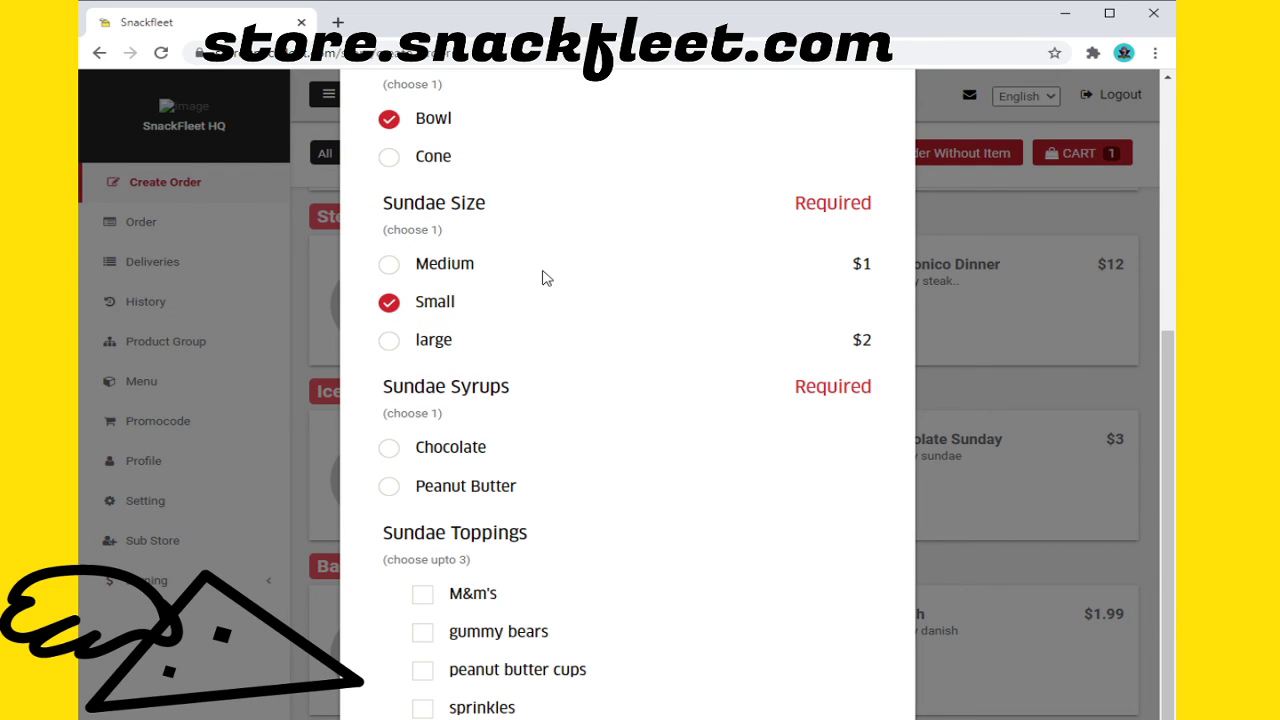
pyautogui.scroll(4, 577, 271)
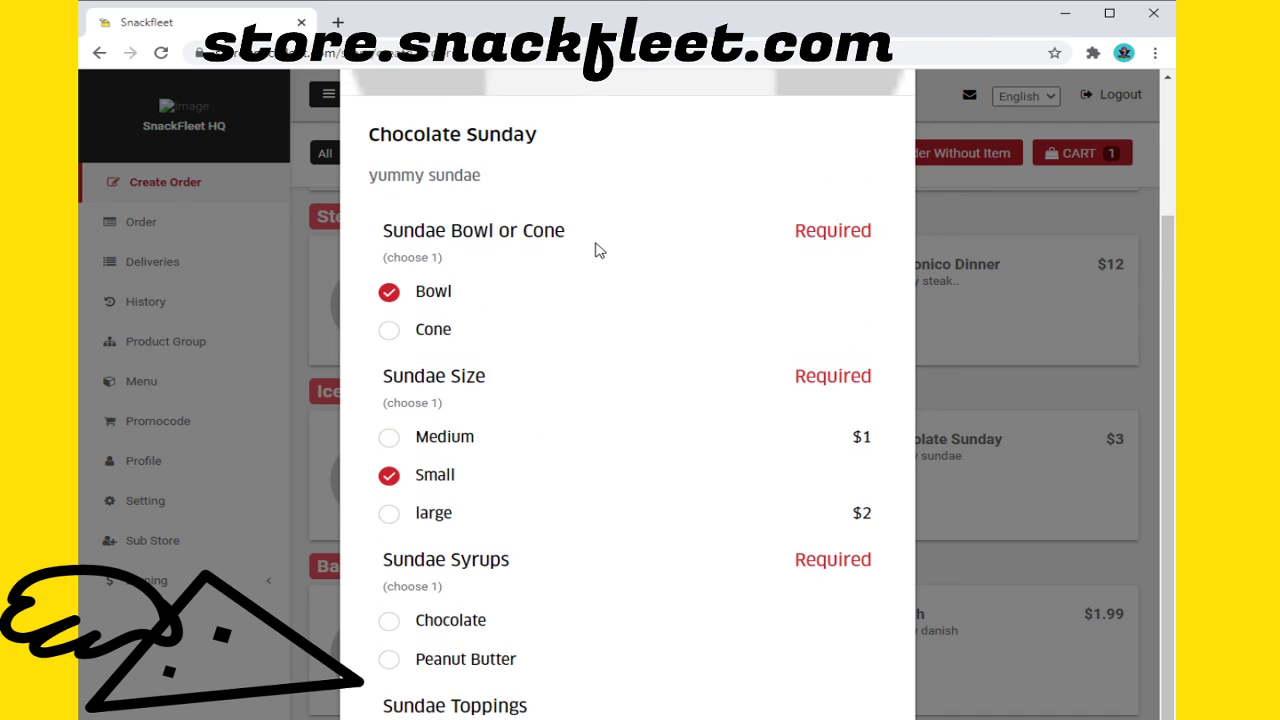
pyautogui.scroll(-1, 700, 310)
pyautogui.scroll(-1, 893, 557)
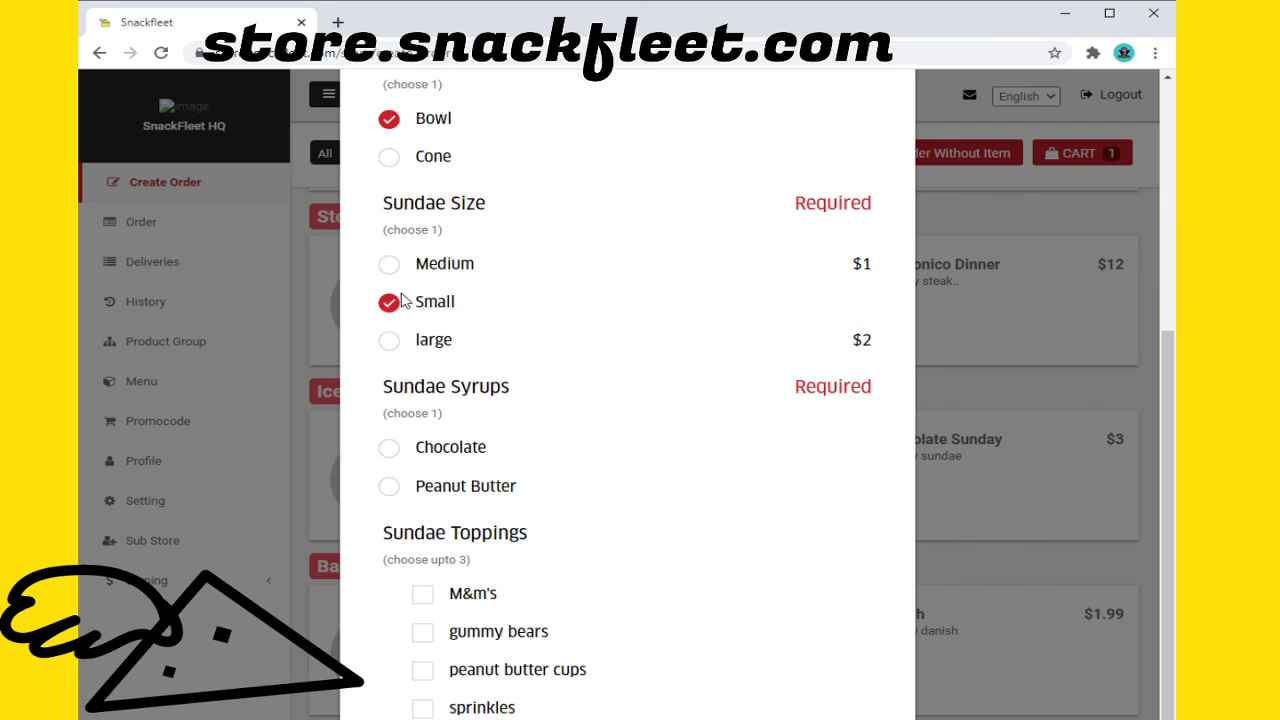
# Step: Try the Medium and Small options of Sundae Size on Chocolate Sunday, finishing with large selected
pyautogui.click(391, 266)
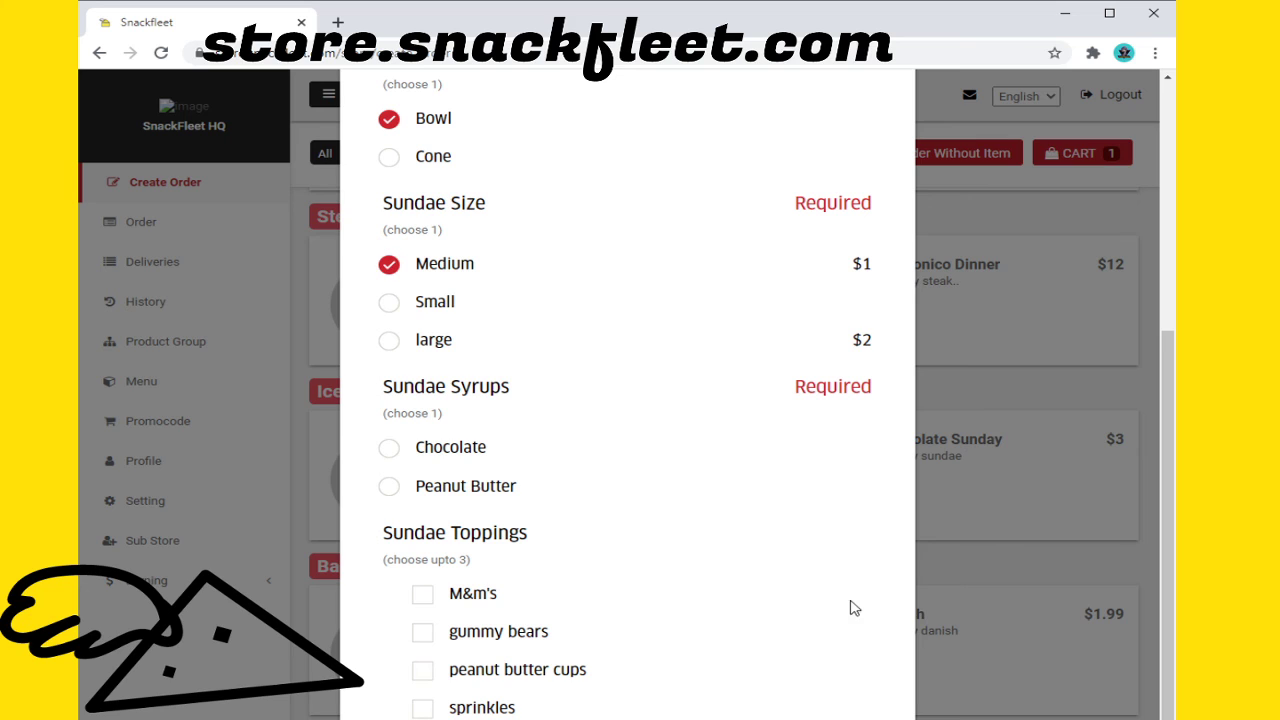
pyautogui.click(387, 304)
pyautogui.click(387, 342)
# Step: Test the Sundae Toppings limit by selecting M&m's, gummy bears and peanut butter cups, and clear all three selections
pyautogui.click(422, 596)
pyautogui.click(422, 632)
pyautogui.click(422, 670)
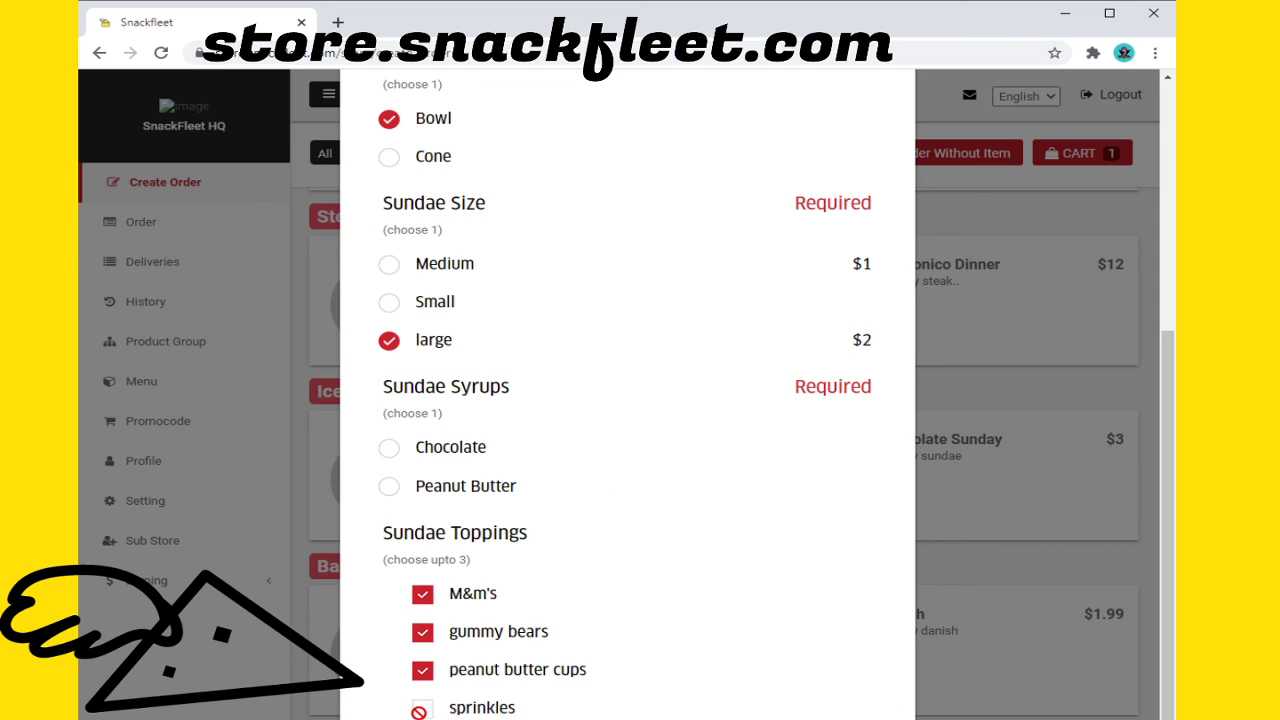
pyautogui.click(422, 670)
pyautogui.click(422, 632)
pyautogui.click(422, 594)
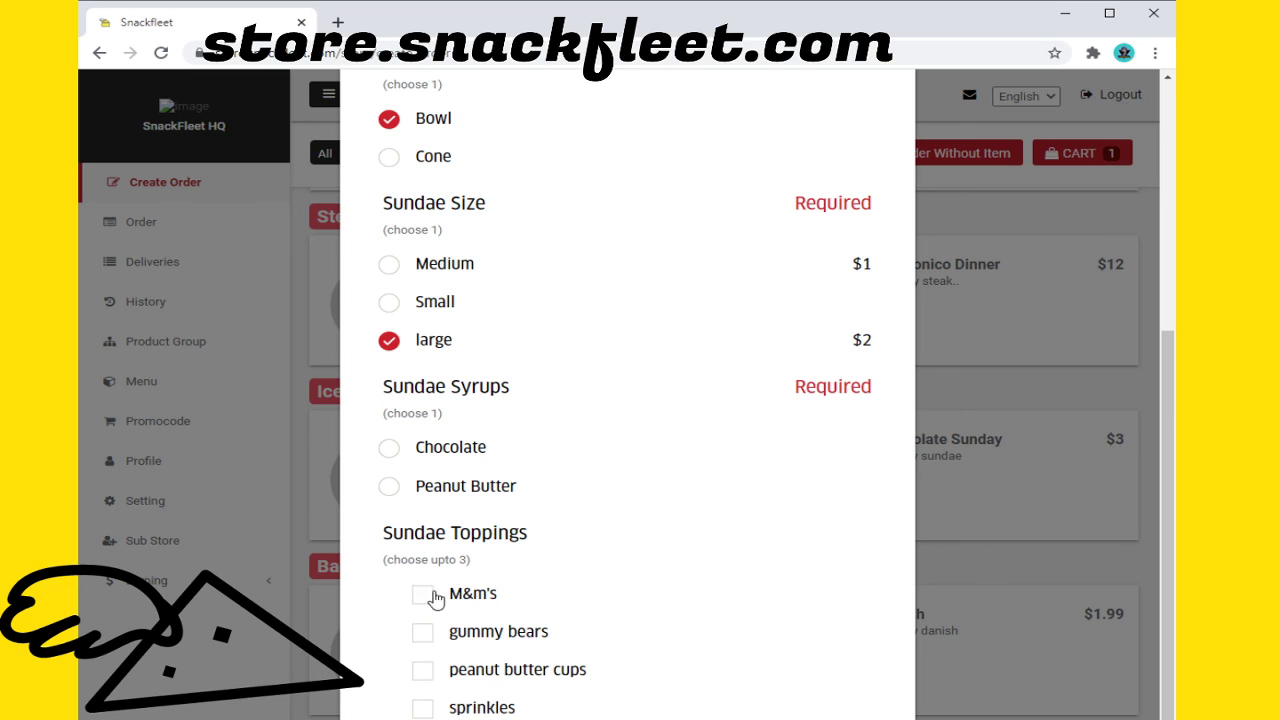
# Step: Test the single-choice Sundae Syrups group by alternating between Peanut Butter and Chocolate, finishing with Chocolate selected
pyautogui.click(389, 487)
pyautogui.click(389, 448)
pyautogui.click(389, 487)
pyautogui.click(389, 448)
pyautogui.click(389, 486)
pyautogui.click(389, 448)
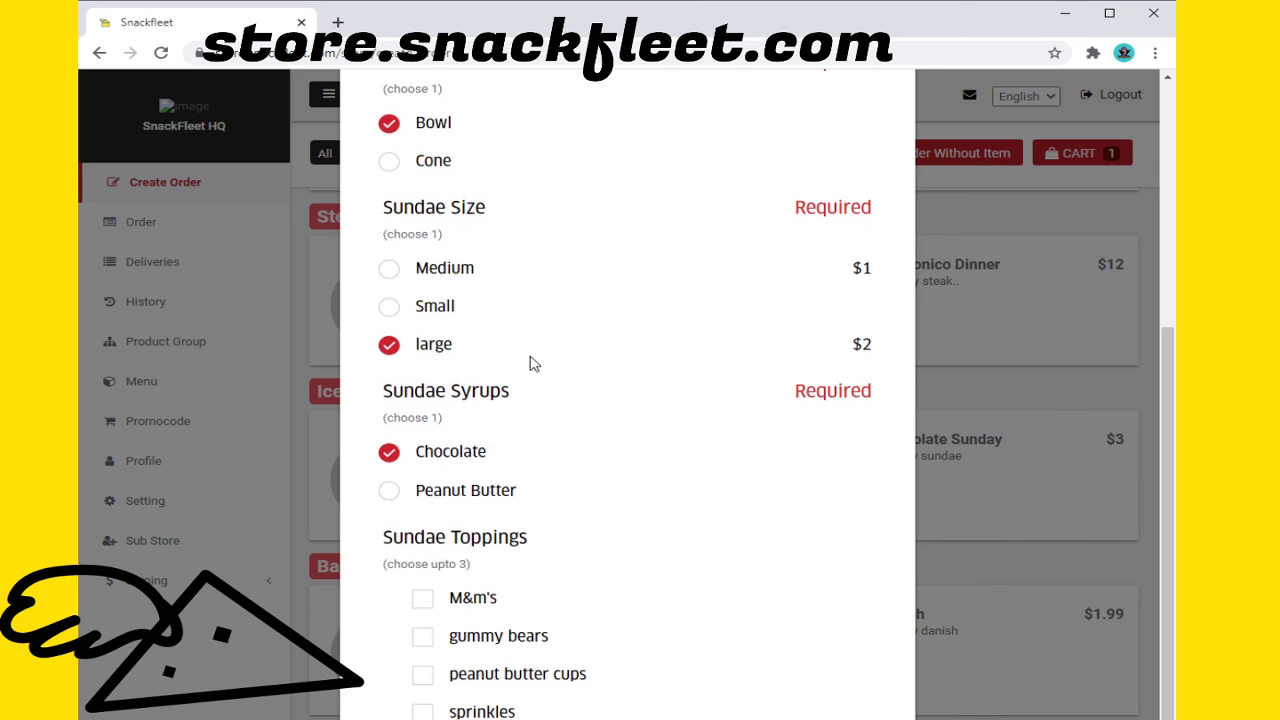
# Step: Test the Sundae Bowl or Cone group by switching between Cone and Bowl, finishing with Cone selected
pyautogui.scroll(2, 540, 370)
pyautogui.click(389, 330)
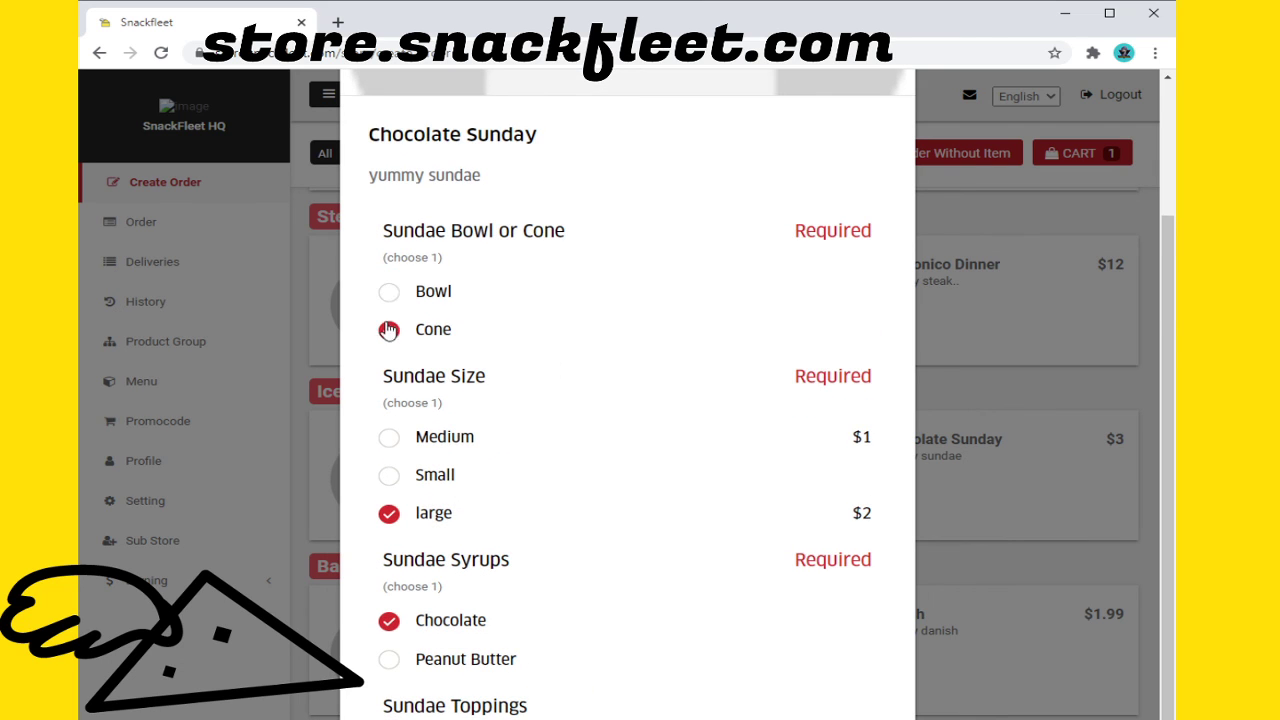
pyautogui.click(389, 292)
pyautogui.click(389, 330)
# Step: Switch the Sundae Size selection through Medium, Small and large, finishing with Medium selected
pyautogui.click(391, 450)
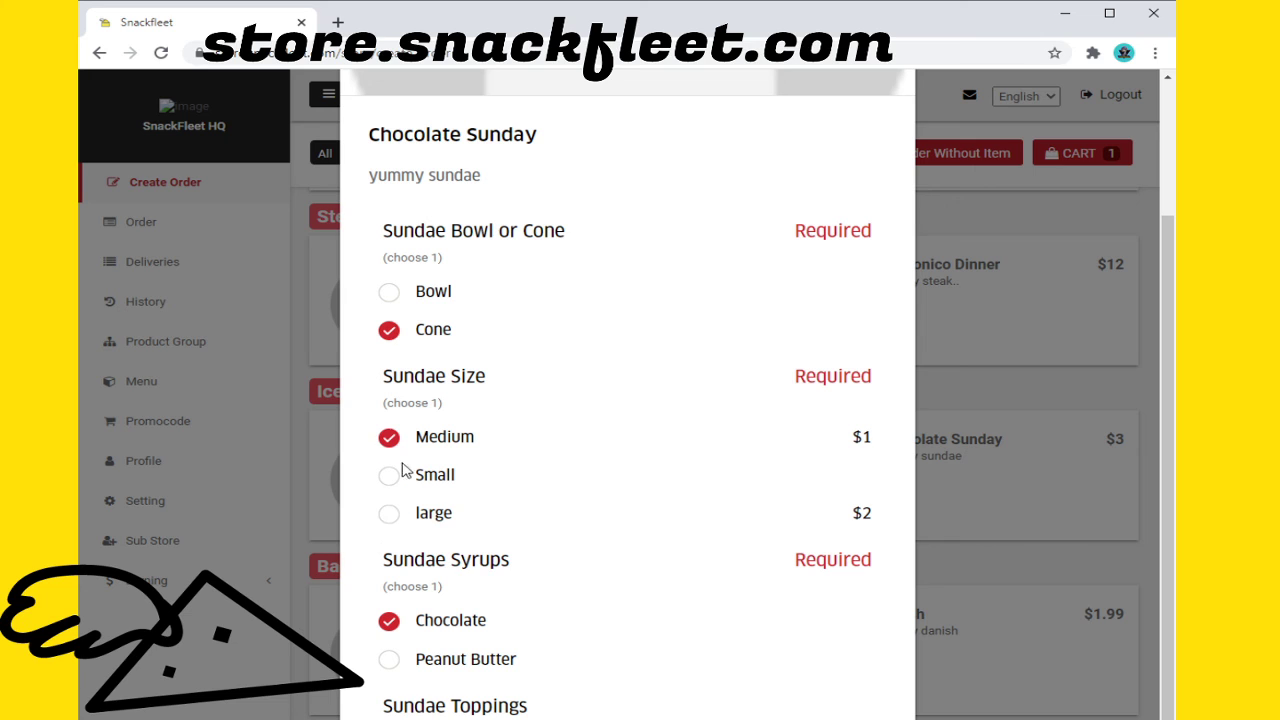
pyautogui.click(390, 480)
pyautogui.click(389, 513)
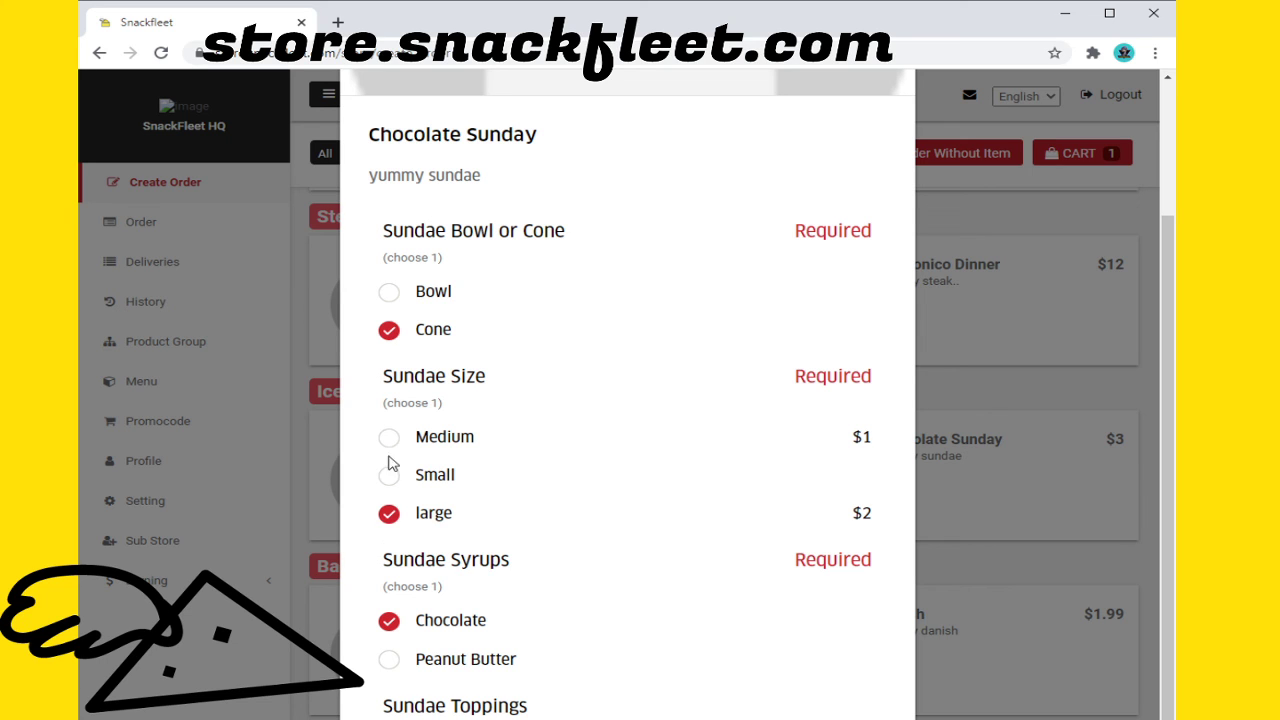
pyautogui.click(389, 437)
# Step: Review all modifier selections of Chocolate Sunday and close the item without adding it to the cart
pyautogui.scroll(2, 757, 372)
pyautogui.scroll(-3, 757, 372)
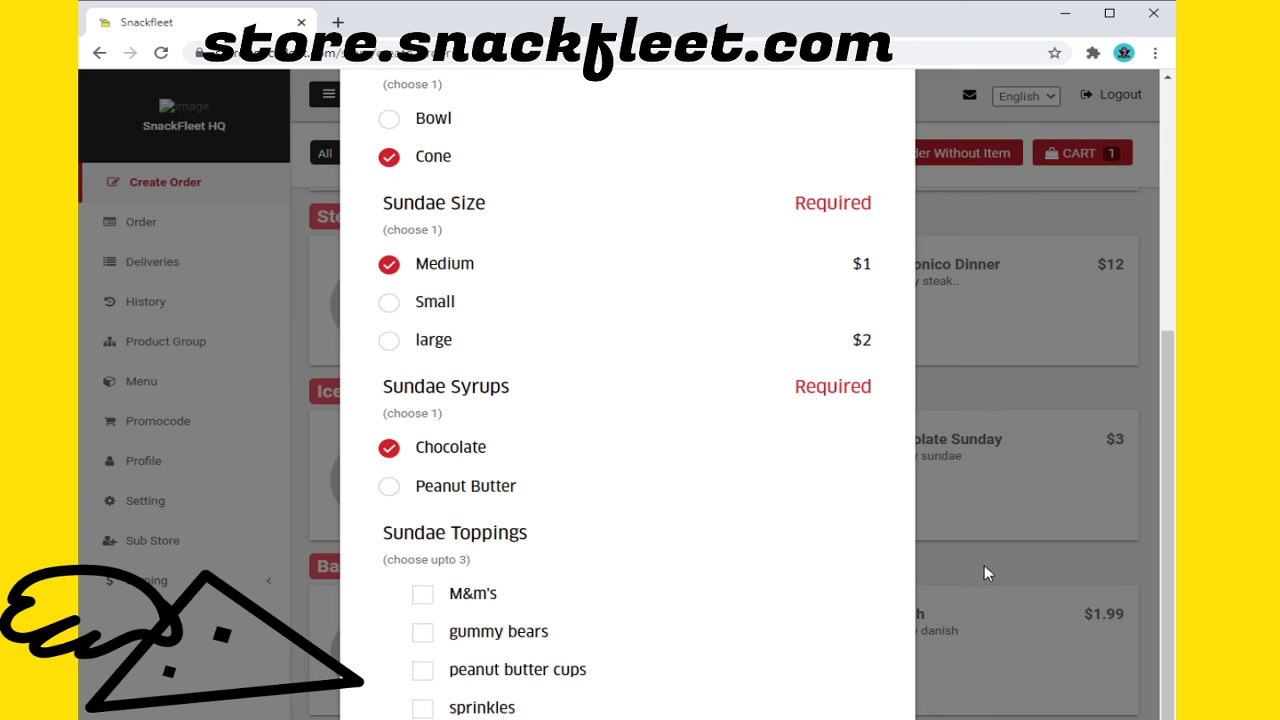
pyautogui.scroll(2, 529, 463)
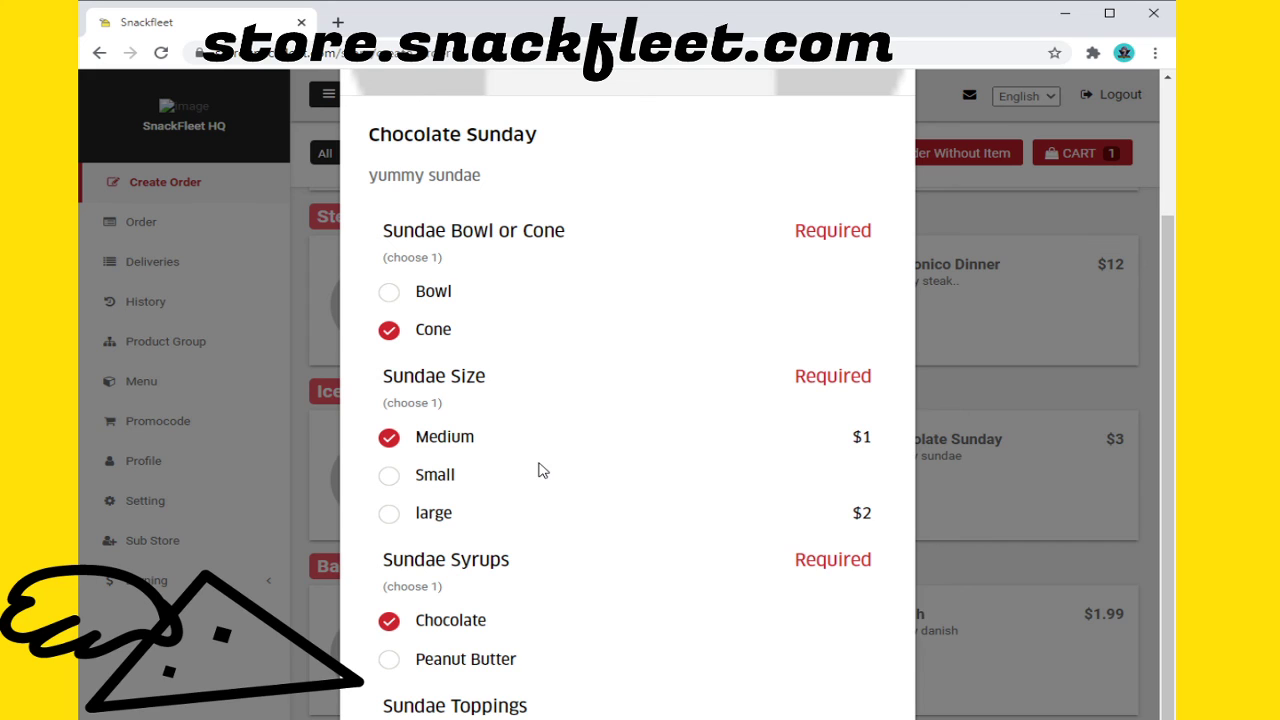
pyautogui.scroll(-3, 477, 463)
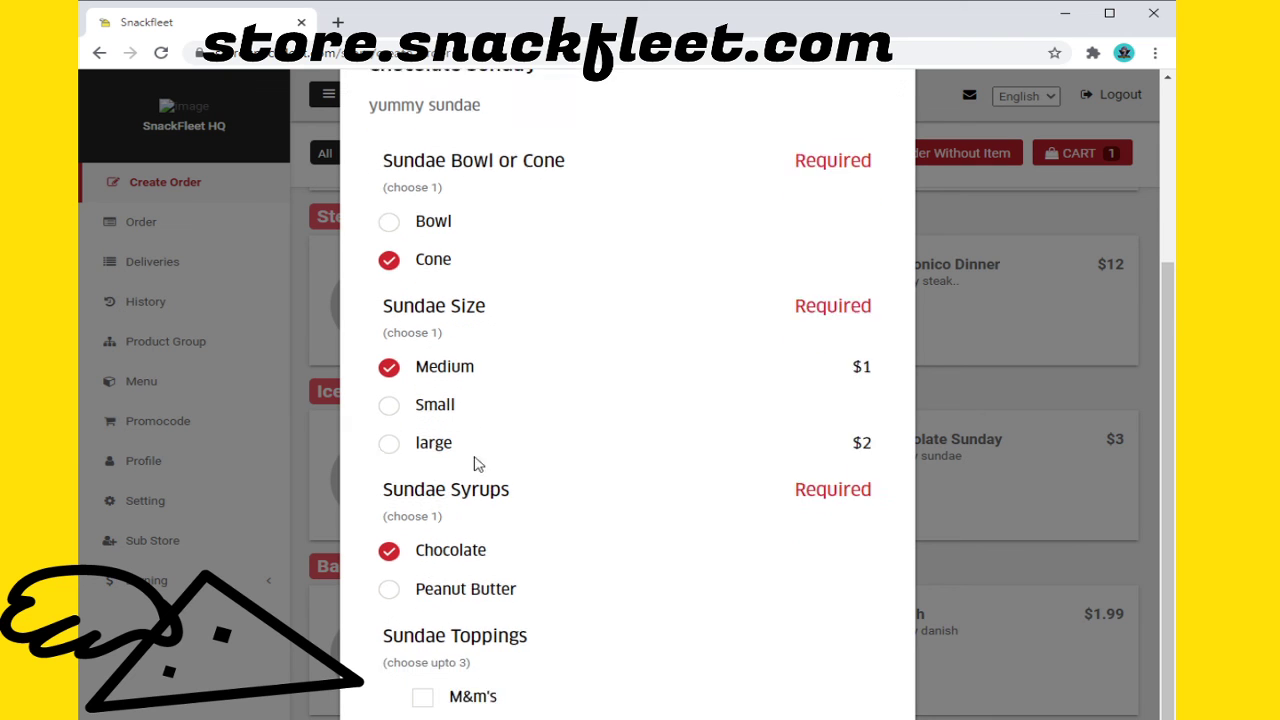
pyautogui.scroll(6, 877, 189)
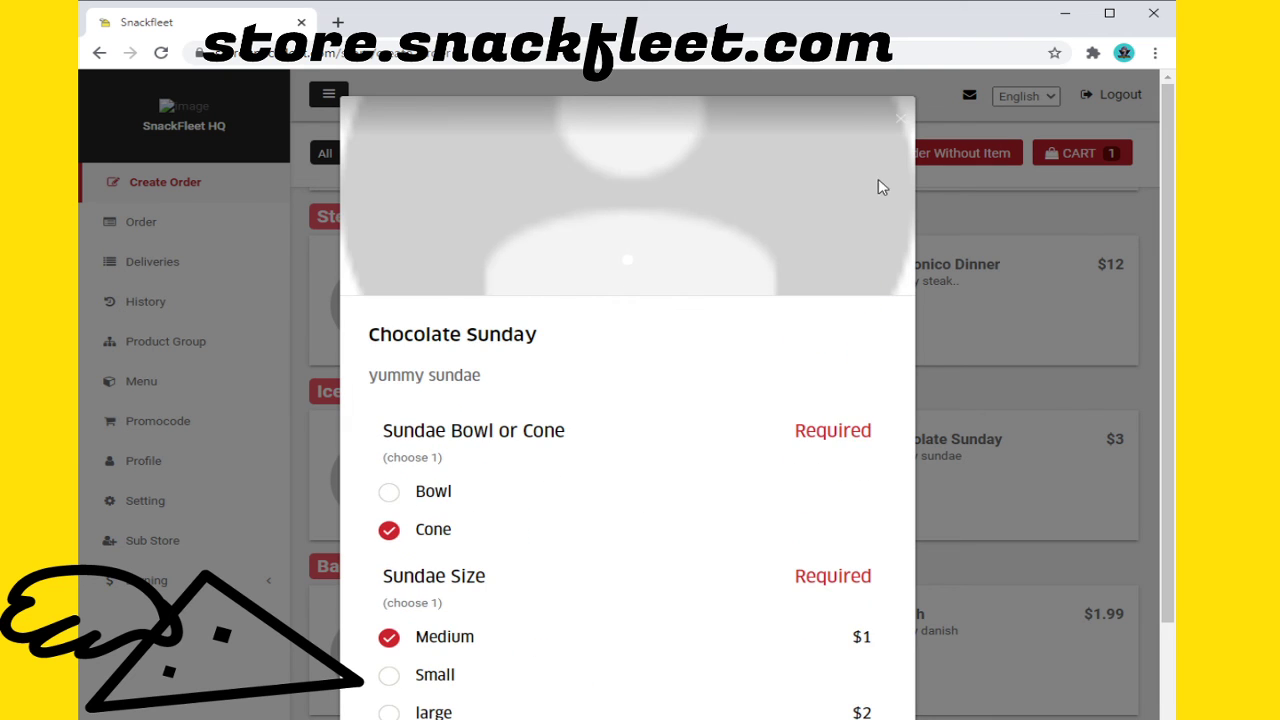
pyautogui.click(903, 123)
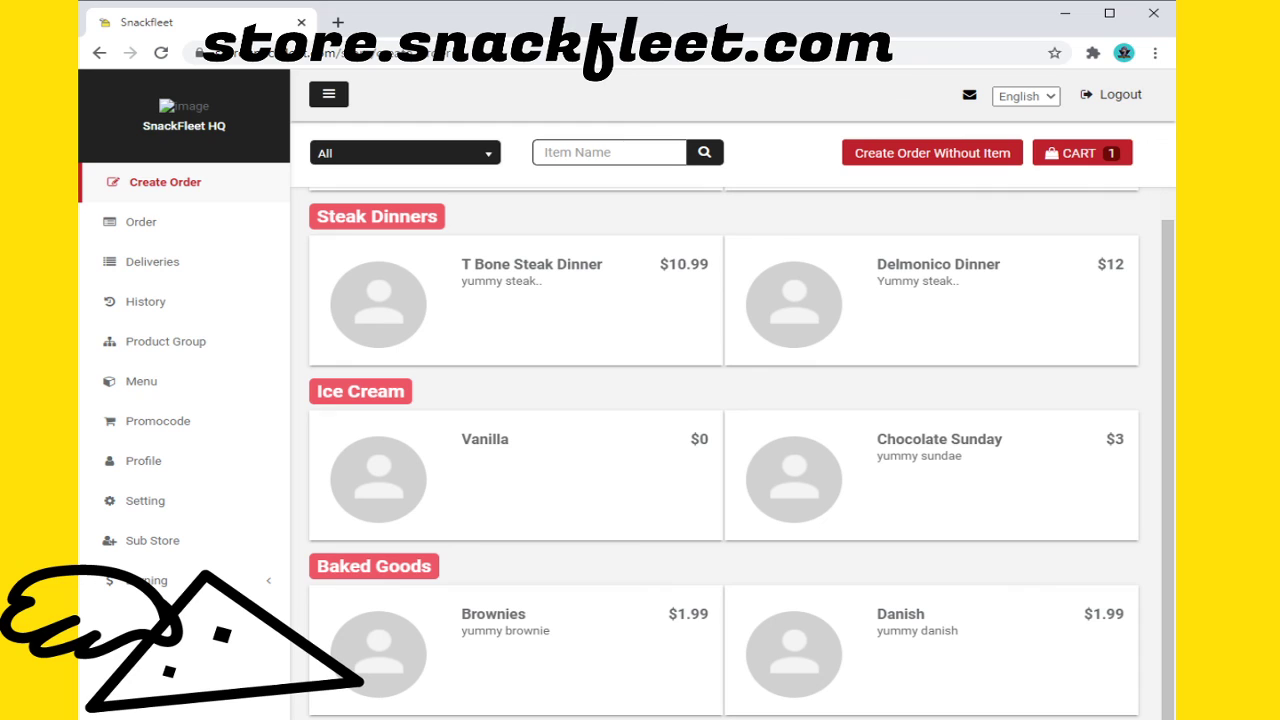